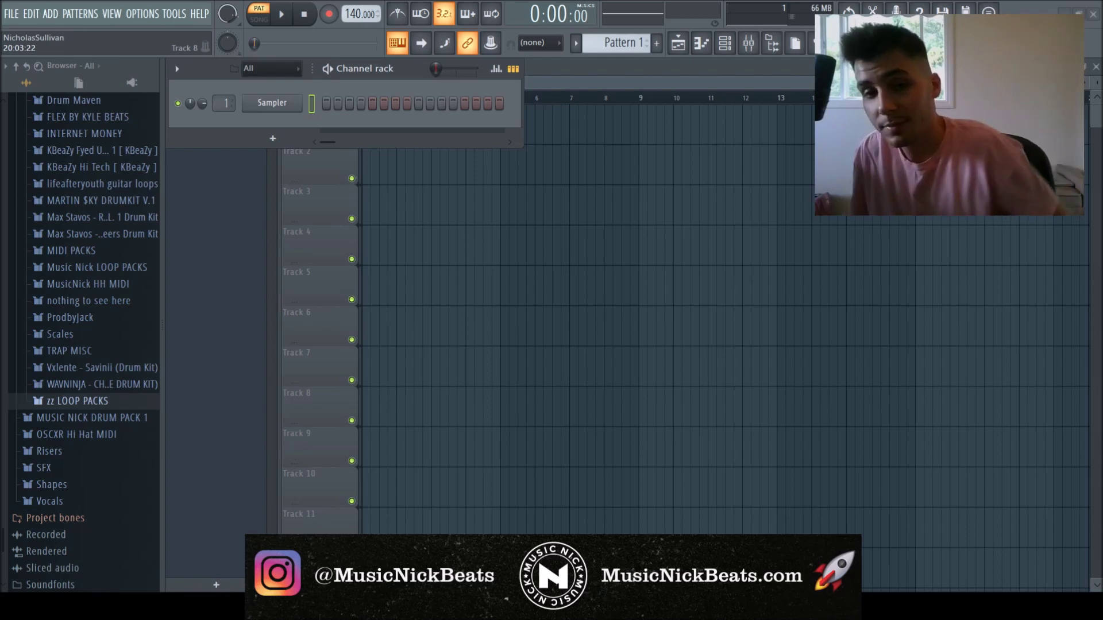
- Audition the Akira, Ariba, Bolly, Hipica and Salsa loops in the Cxdy folder of zz LOOP PACKS
click(87, 390)
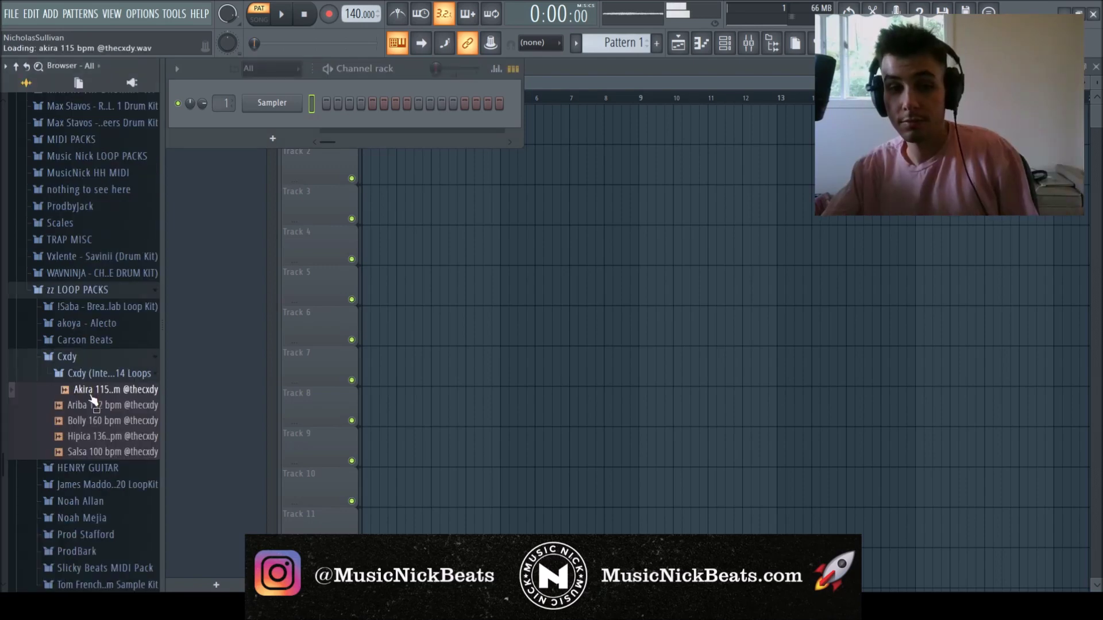
drag(91, 398, 93, 409)
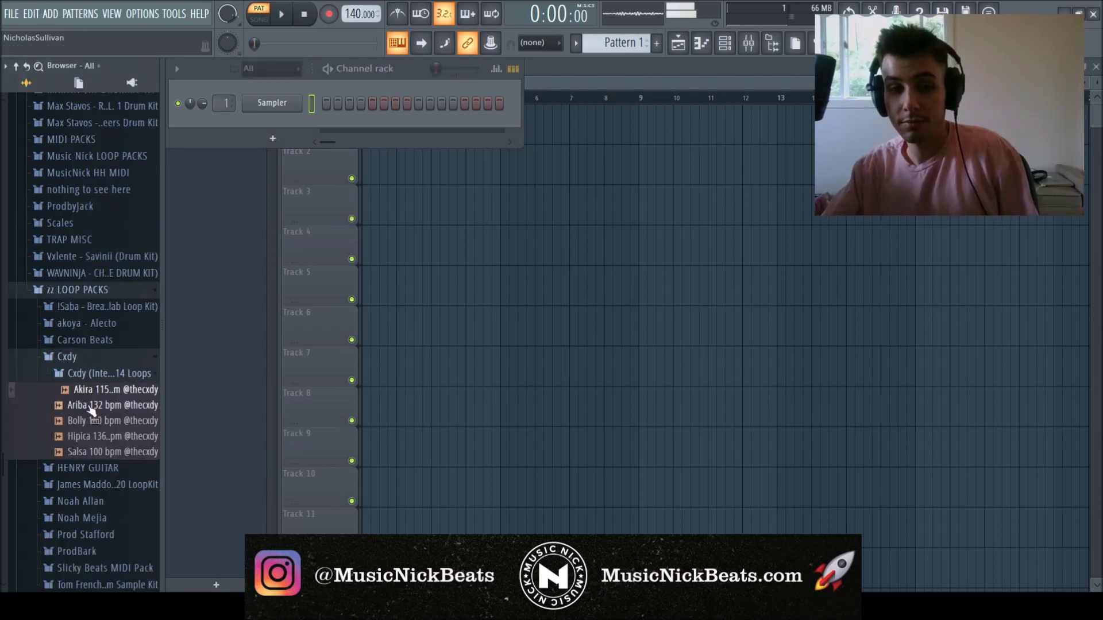
click(90, 406)
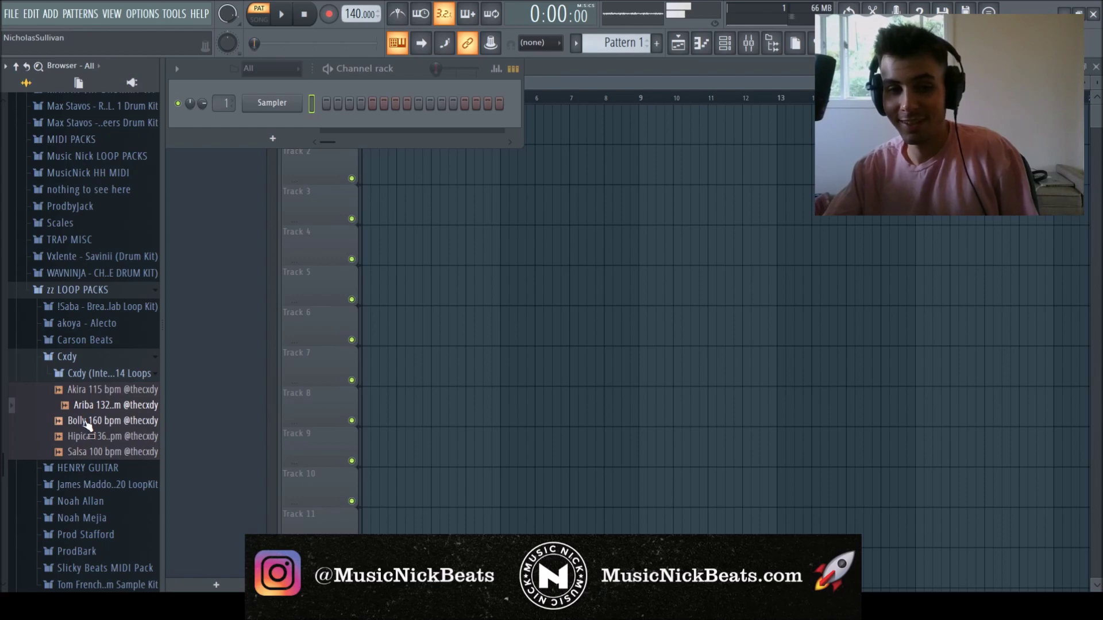
click(88, 422)
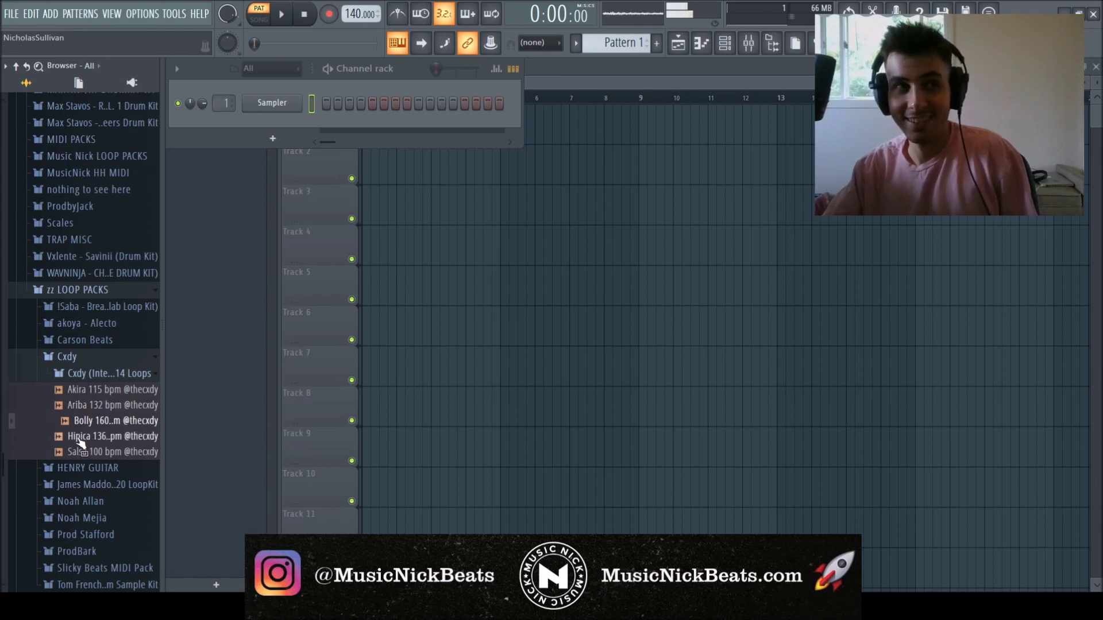
click(81, 439)
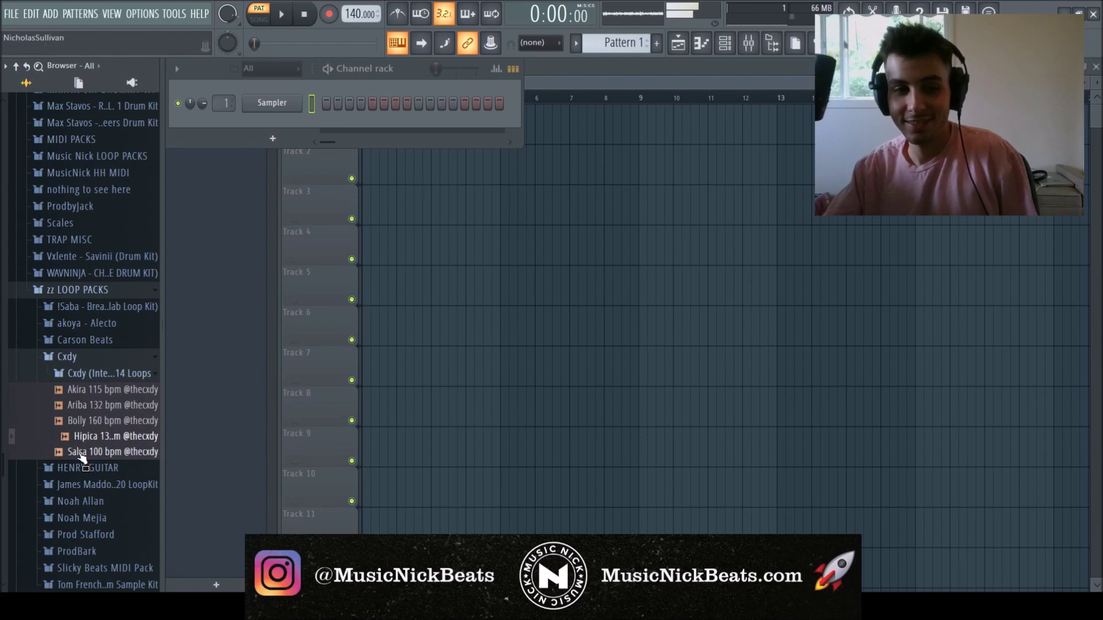
click(82, 453)
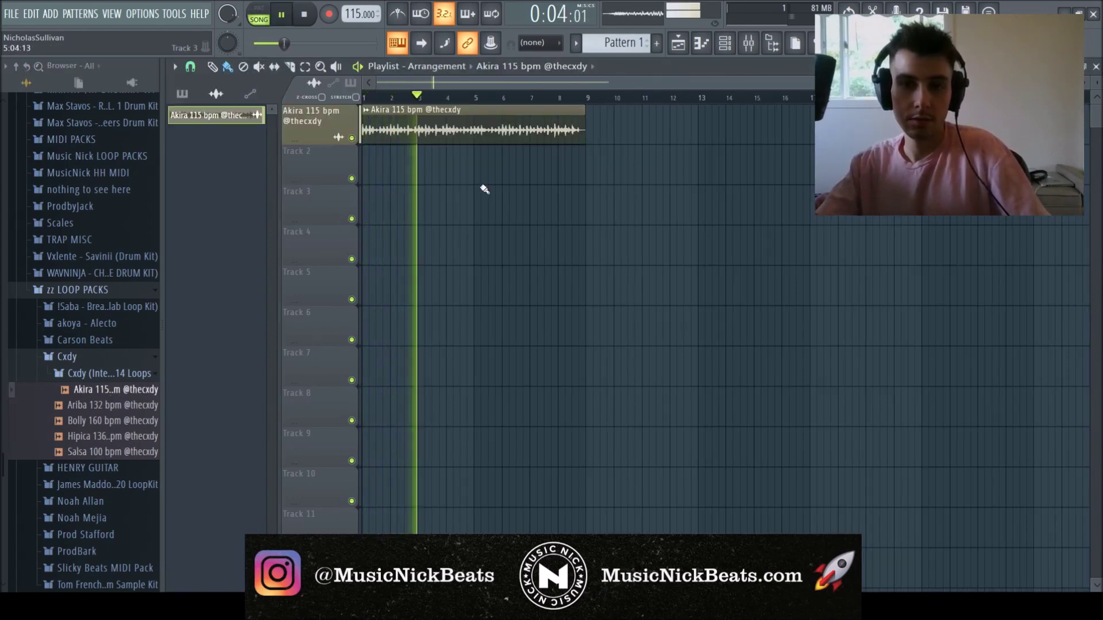
- Stop playback, open the Akira 115 bpm clip's sample settings and adjust its time-stretching time
key(space)
double_click(440, 113)
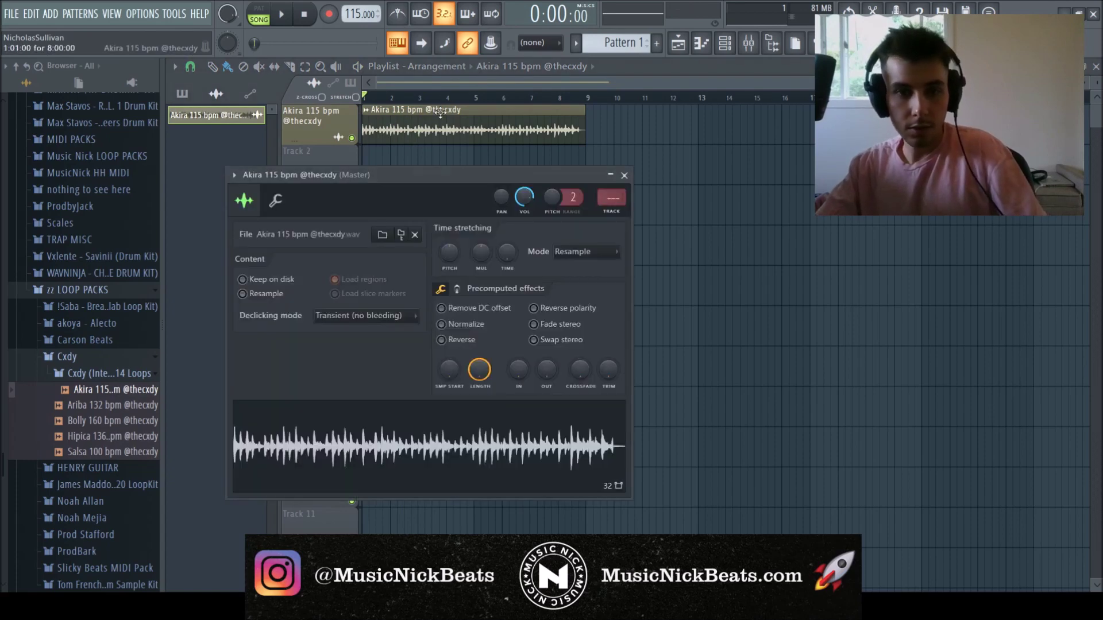
drag(504, 264, 504, 252)
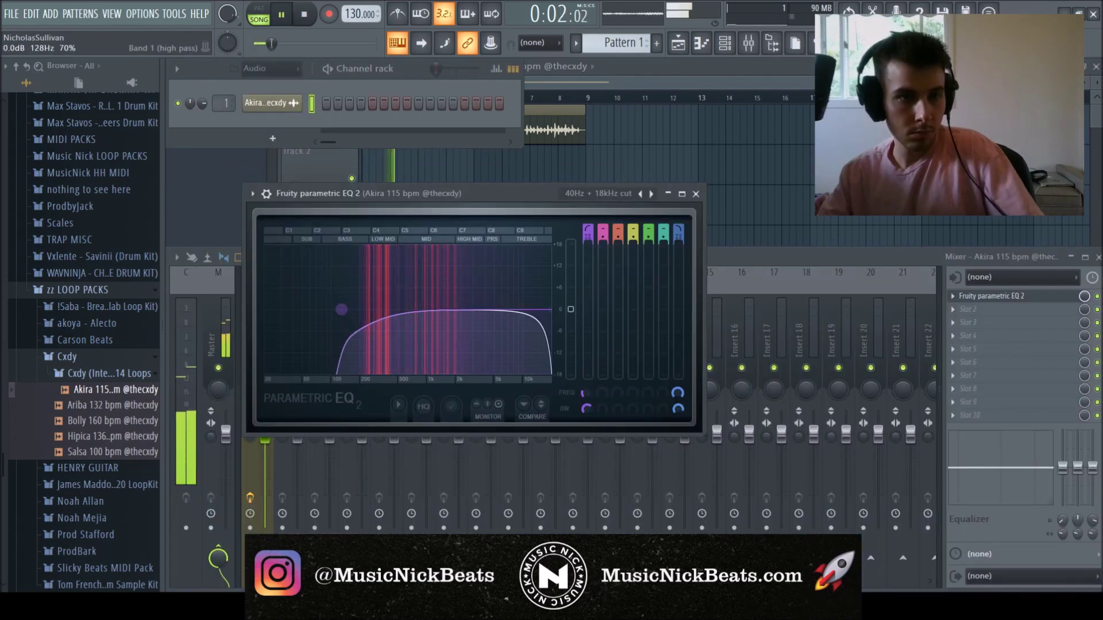
- Set the high-pass band of the Akira loop's Fruity parametric EQ 2 to 129 Hz and close the equalizer
drag(341, 309, 342, 309)
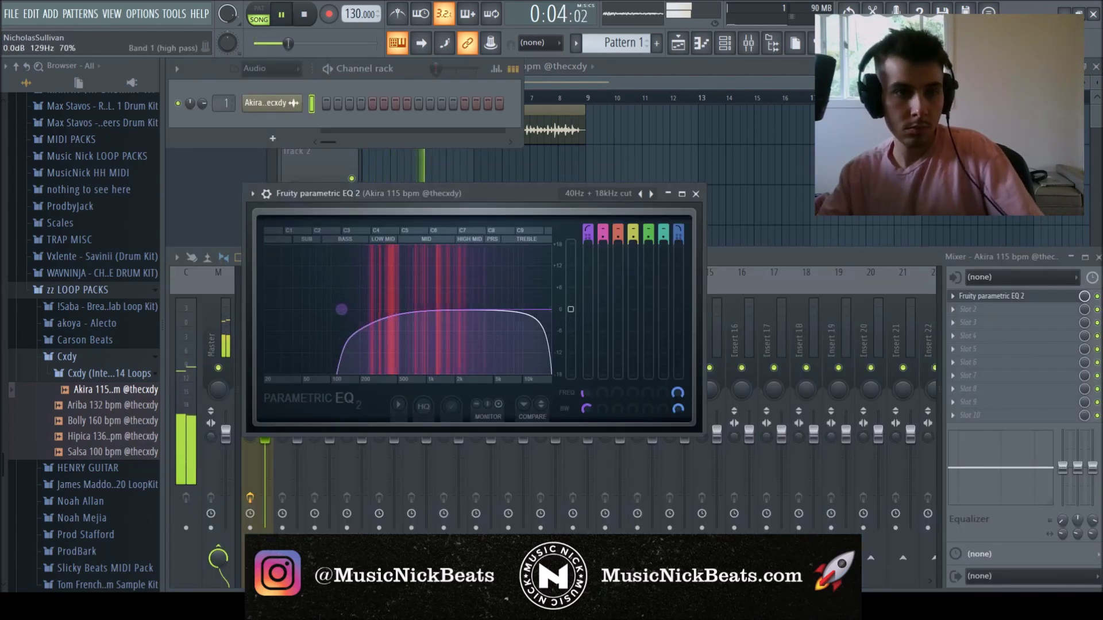
click(695, 194)
key(space)
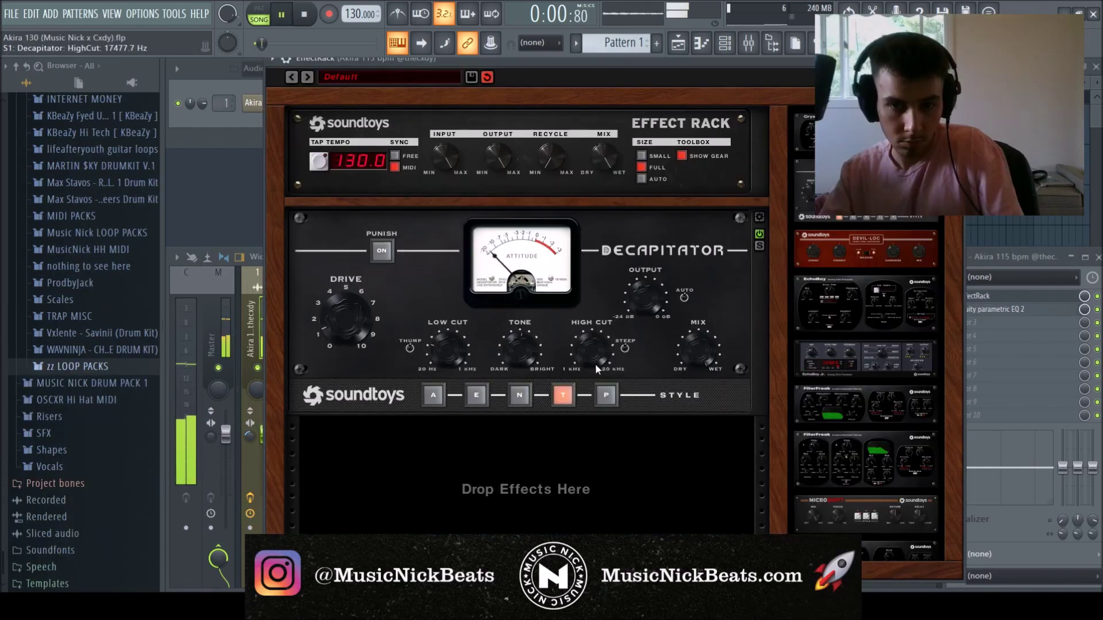
- Set Decapitator's high cut to about 15.5 kHz on the Akira loop, adjust its output and drive, and close the Effect Rack
drag(596, 365, 595, 368)
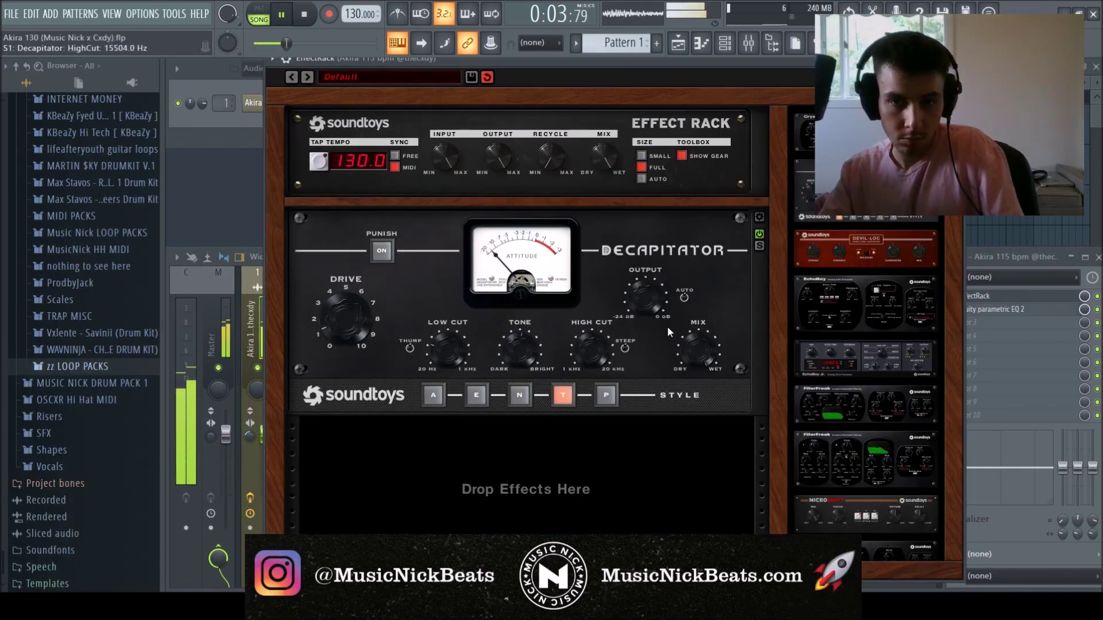
drag(649, 298, 642, 298)
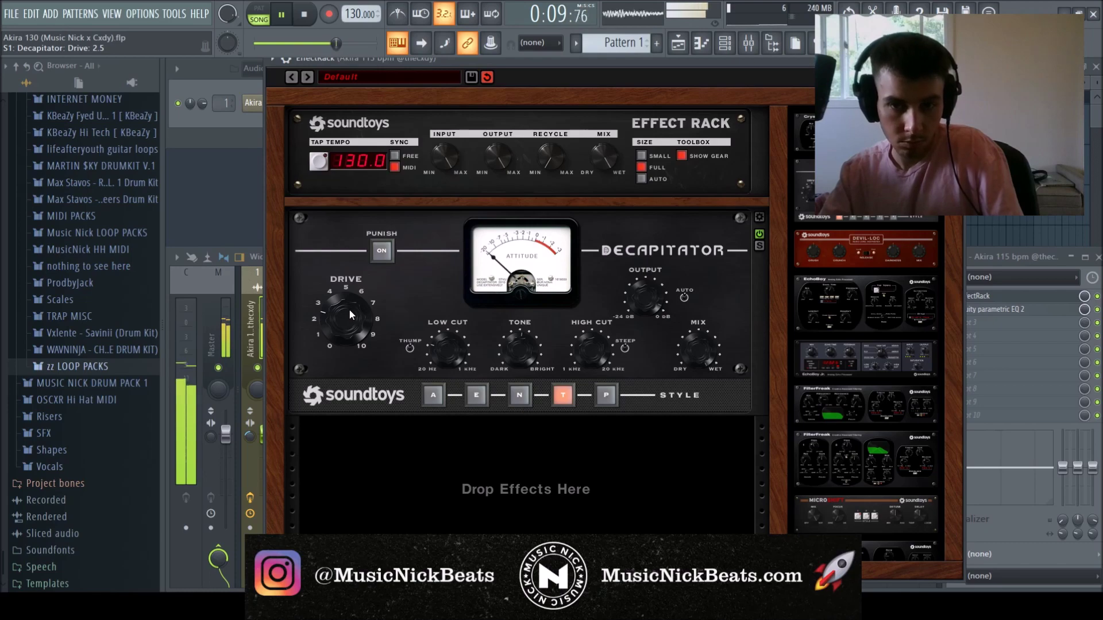
drag(350, 310, 363, 315)
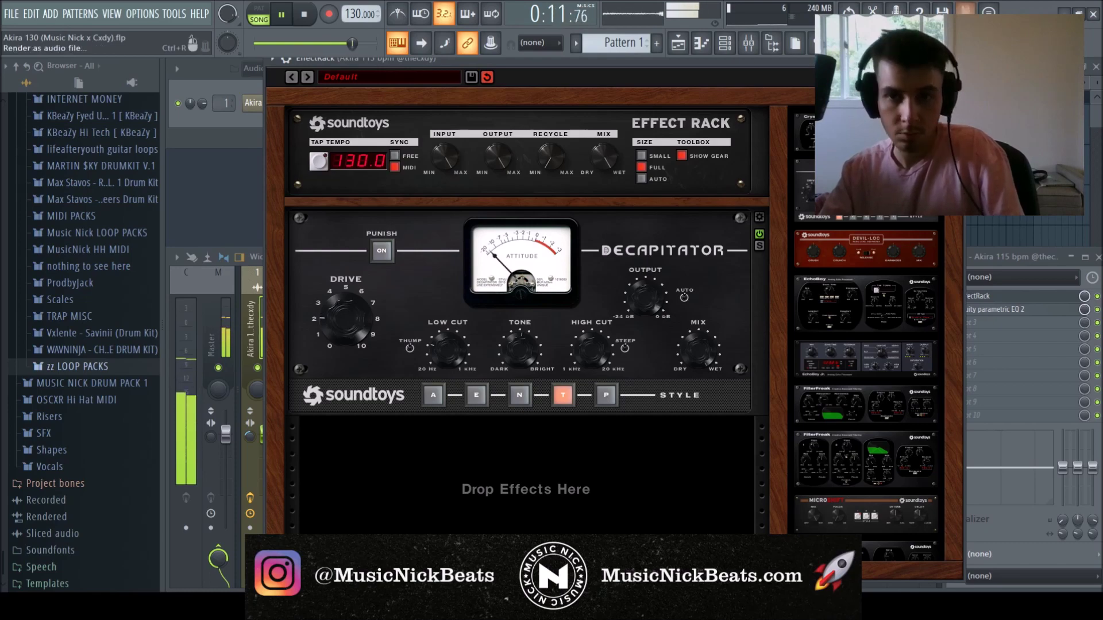
click(955, 58)
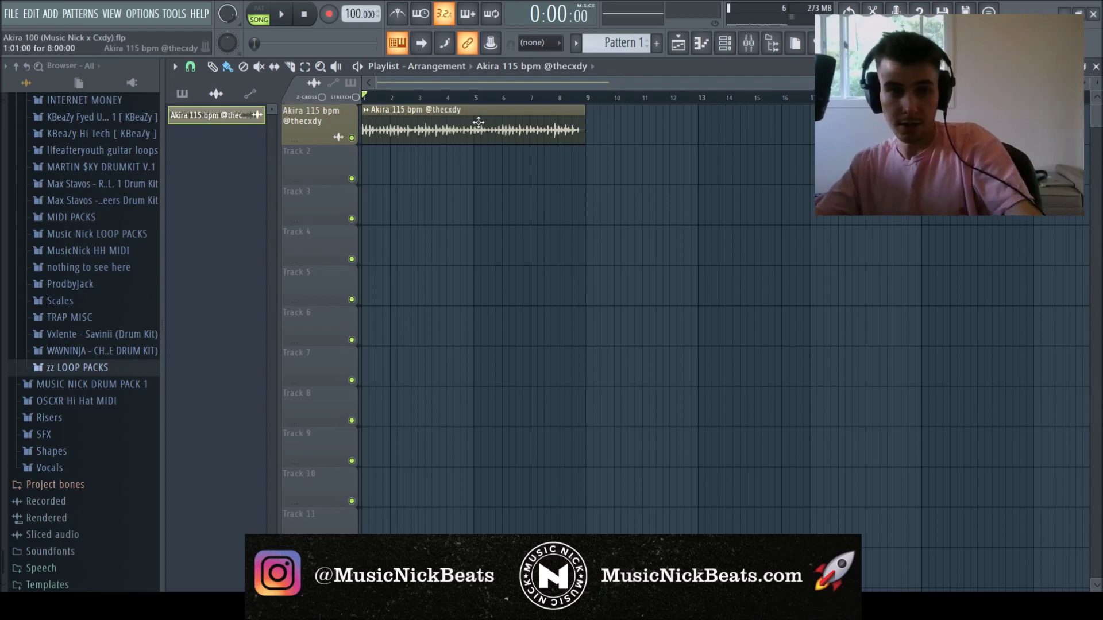
- Show the channel rack and mixer, and play back the Akira loop with its HalfTime effect
key(F6)
key(F9)
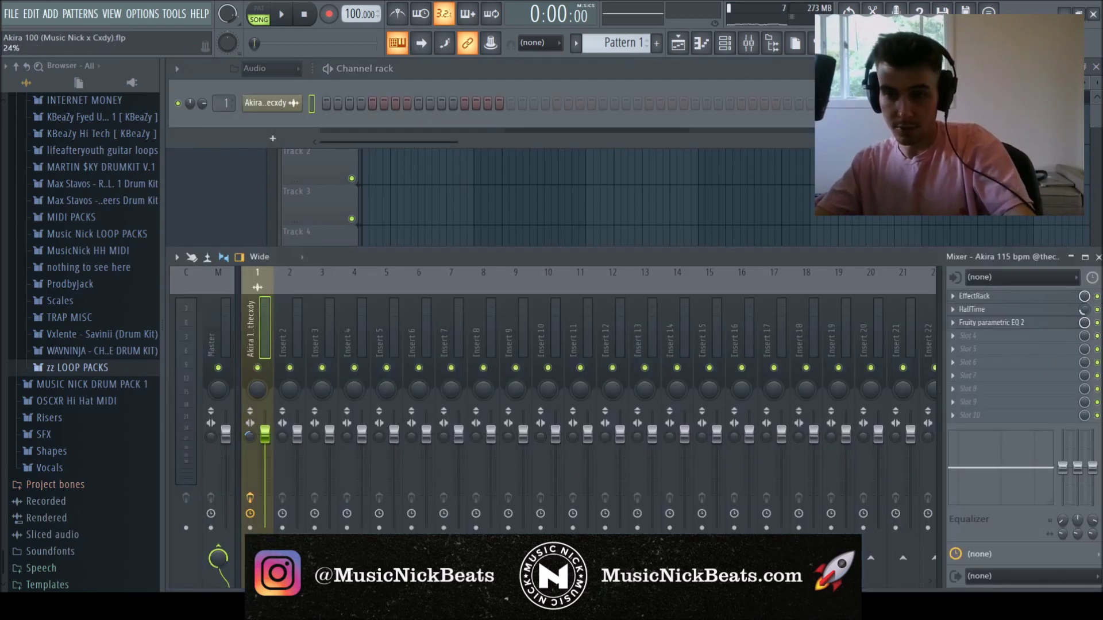
key(space)
key(space)
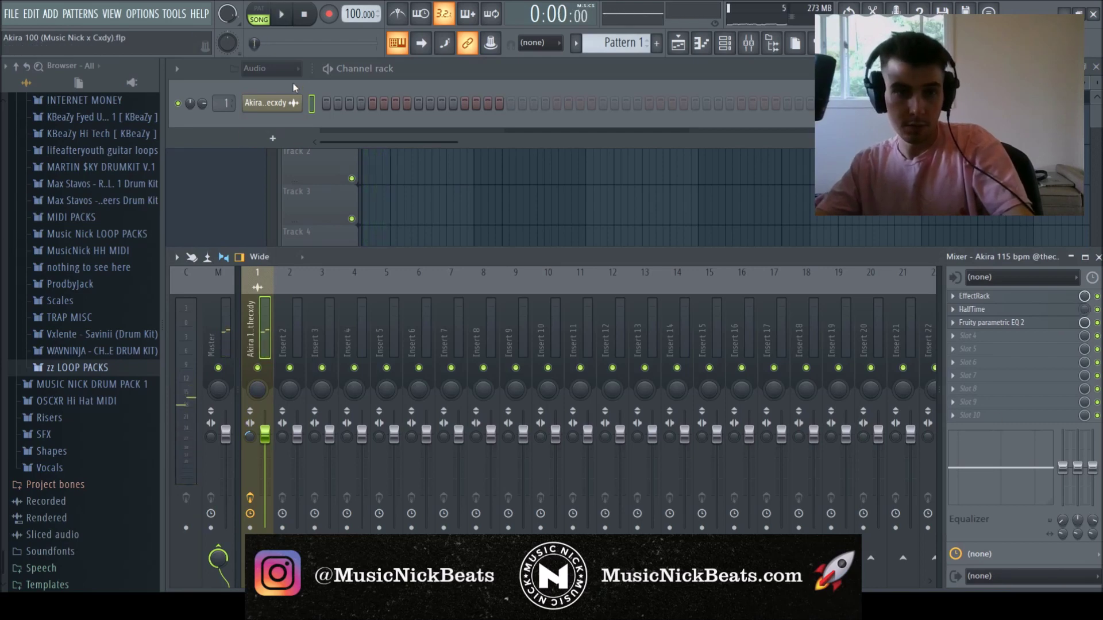
- Show the unsorted channels and browse through Ardist's VITAL drum kit to the Claps folder under Drum One Shots
key(Page_Down)
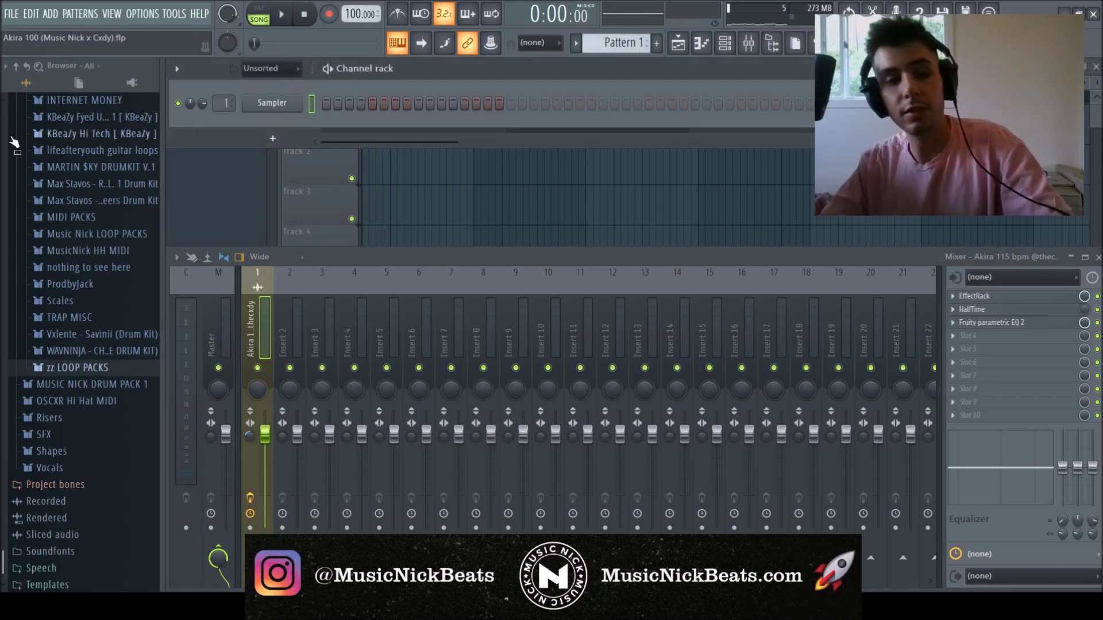
scroll(34, 155, up, 5)
click(82, 197)
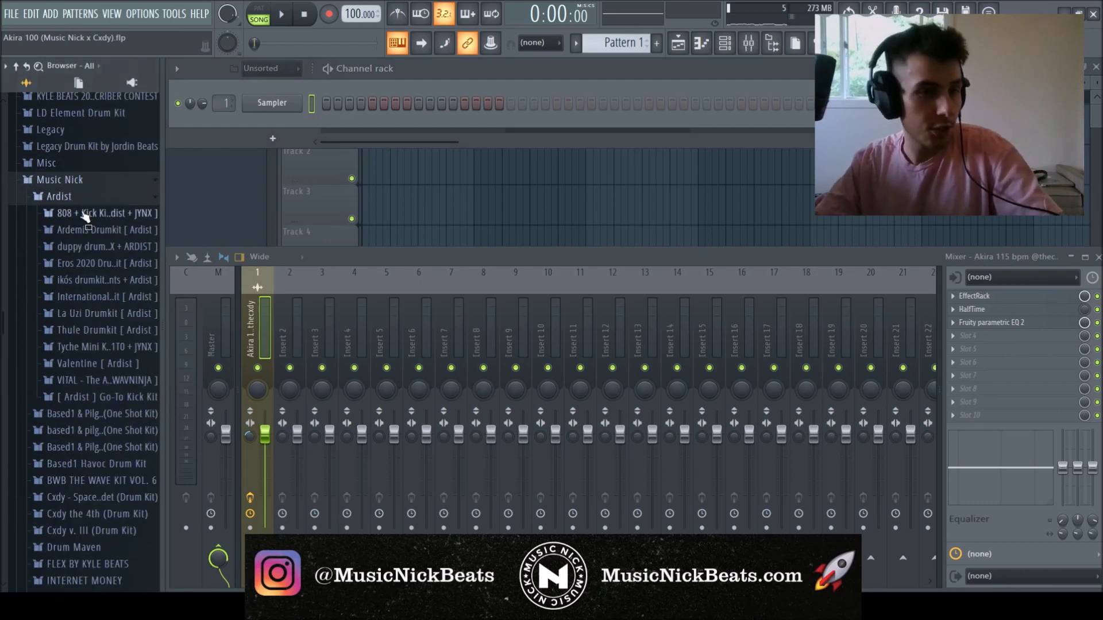
click(78, 388)
click(78, 397)
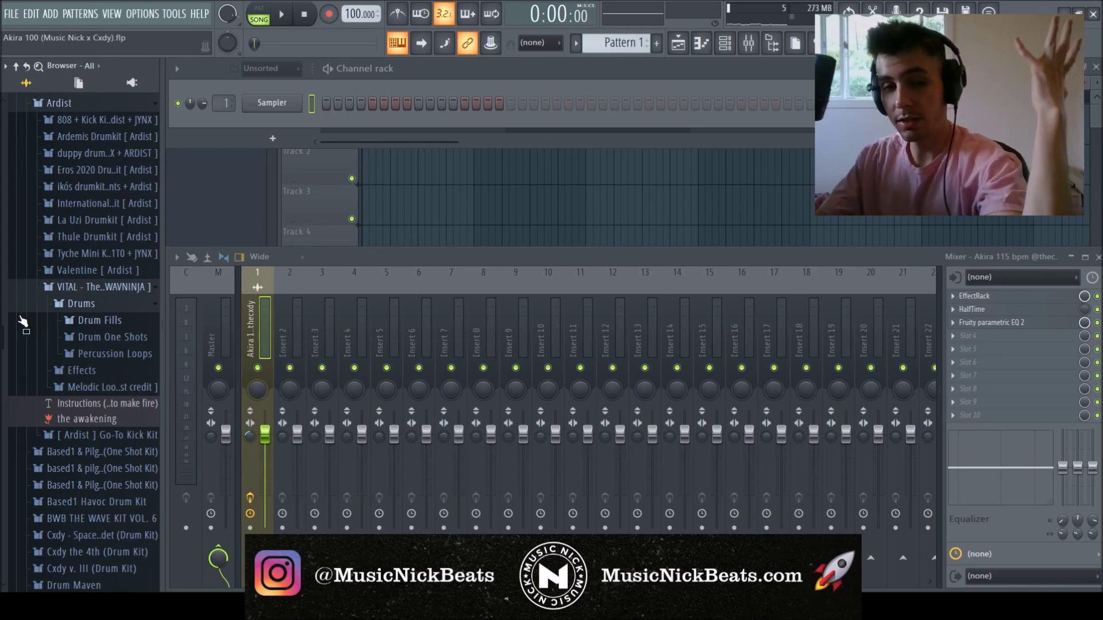
click(112, 337)
click(99, 370)
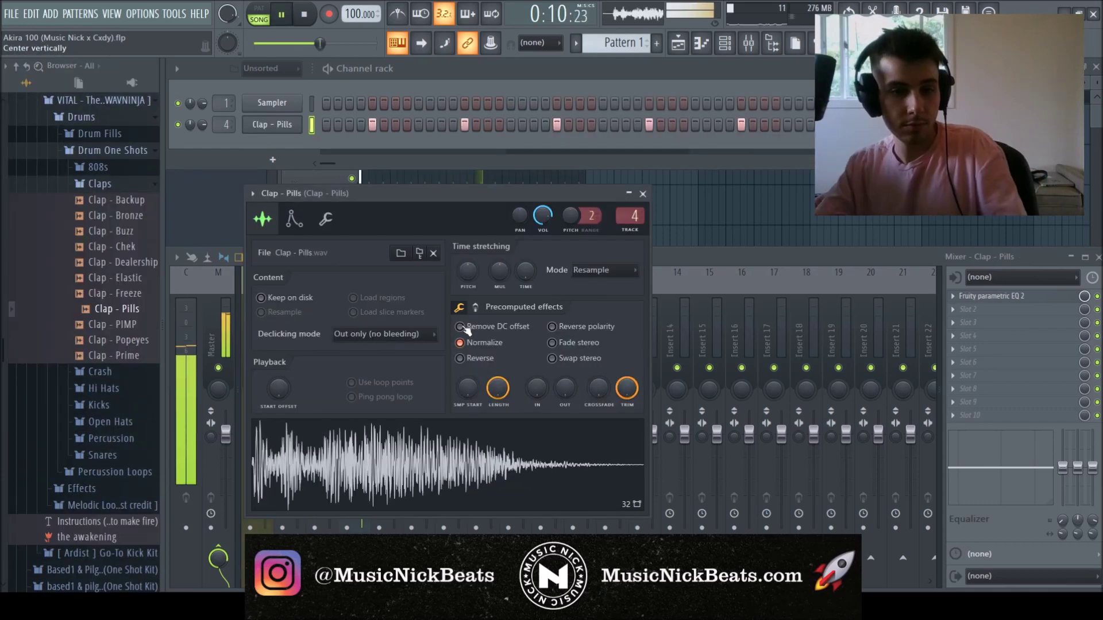
- Boost the Clap - Pills sample in its precomputed effects, close its settings and stop playback
click(476, 309)
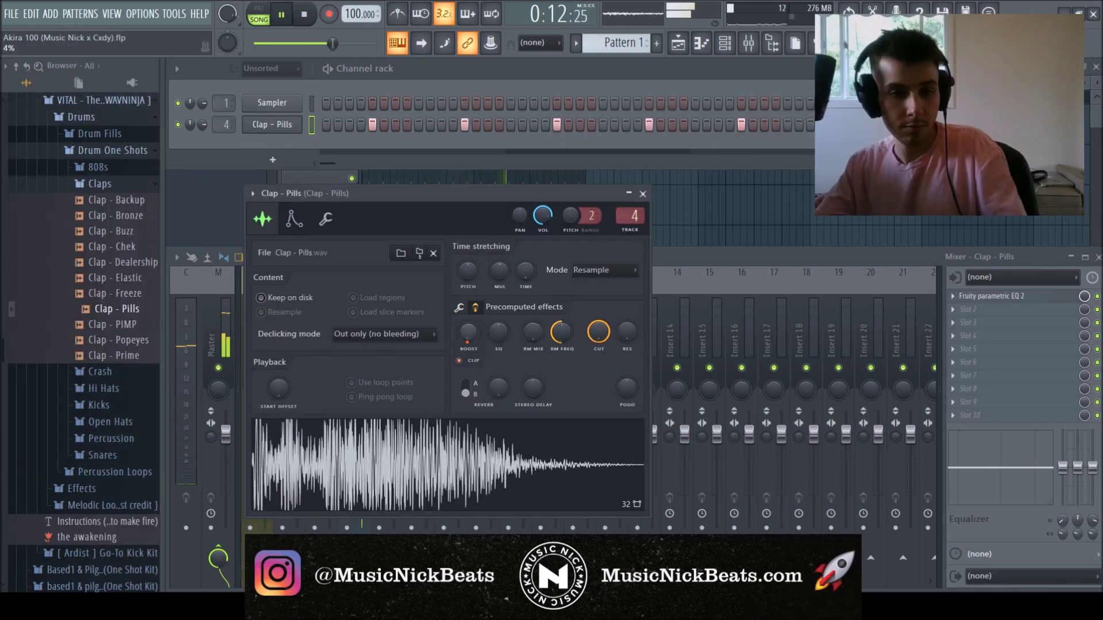
click(643, 194)
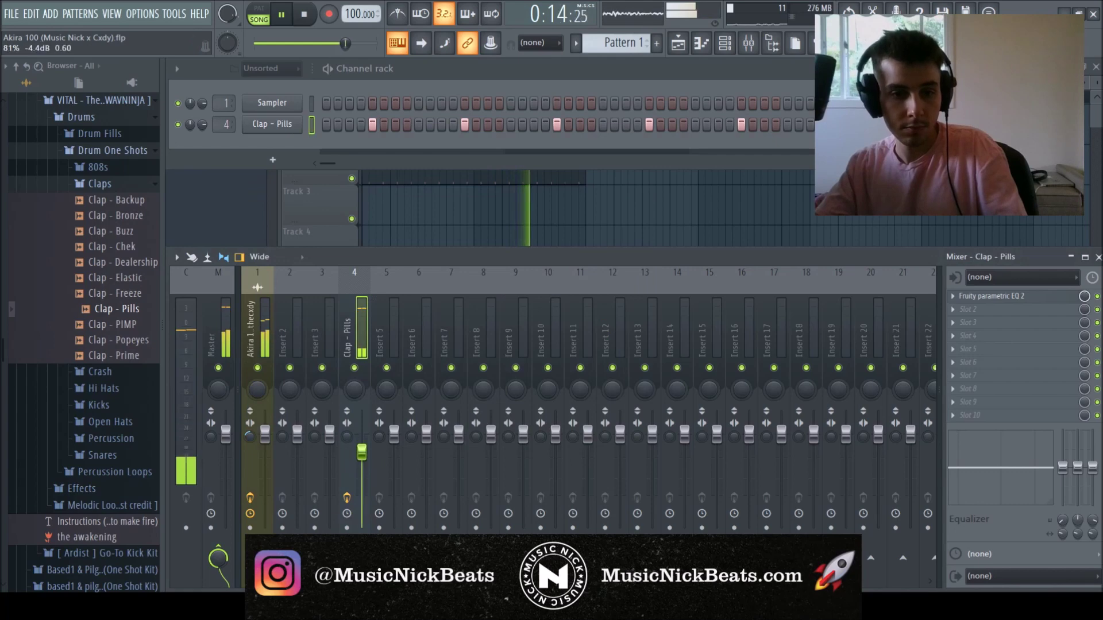
key(space)
- Reset the Clap - Pills boost to 0% and preview the sample, comparing it with the boost raised again and clipping enabled
click(281, 129)
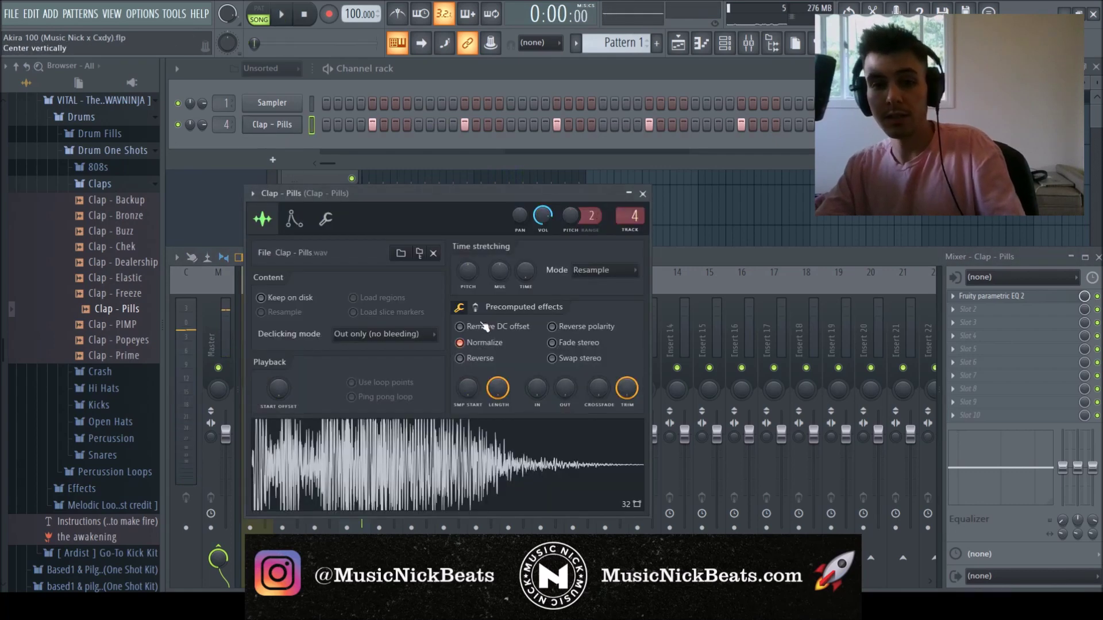
click(476, 308)
click(466, 361)
click(466, 361)
drag(468, 332, 468, 351)
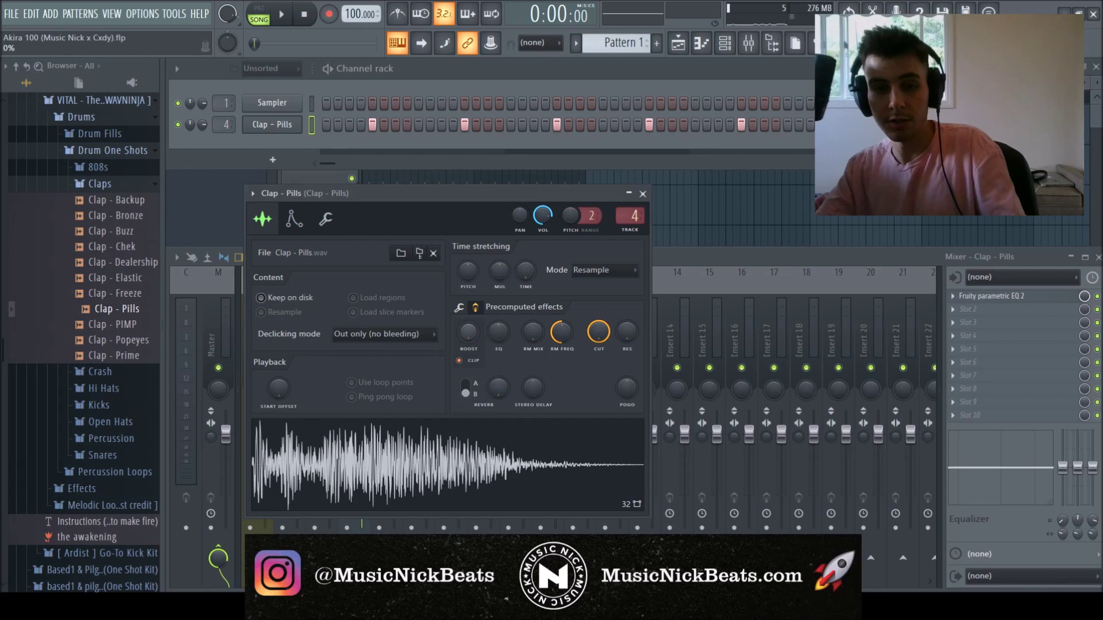
click(489, 481)
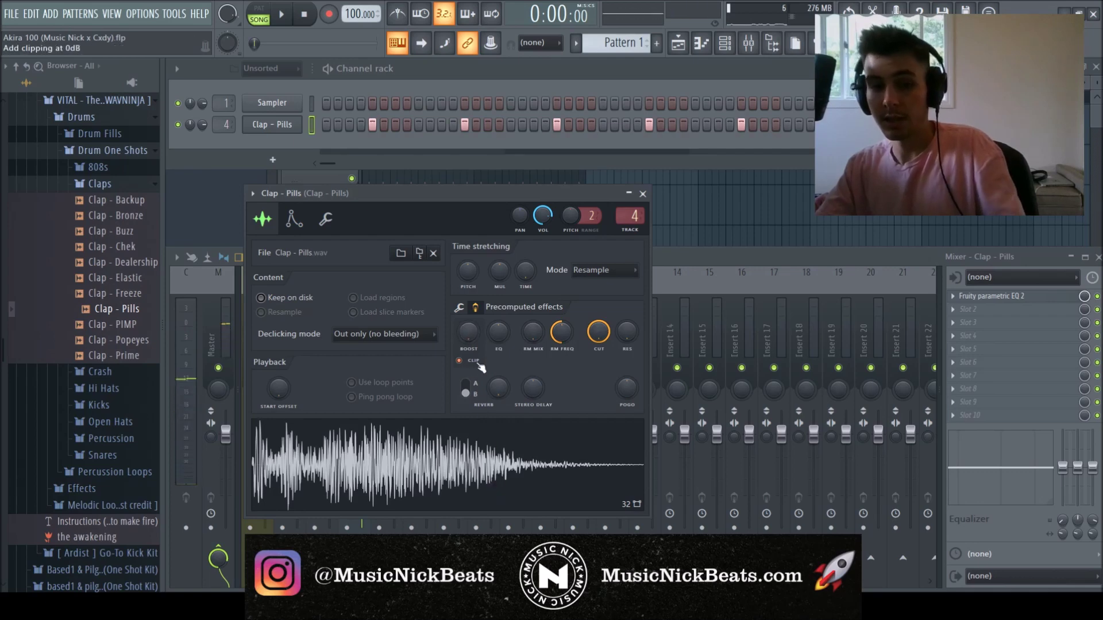
drag(468, 332, 468, 328)
click(493, 499)
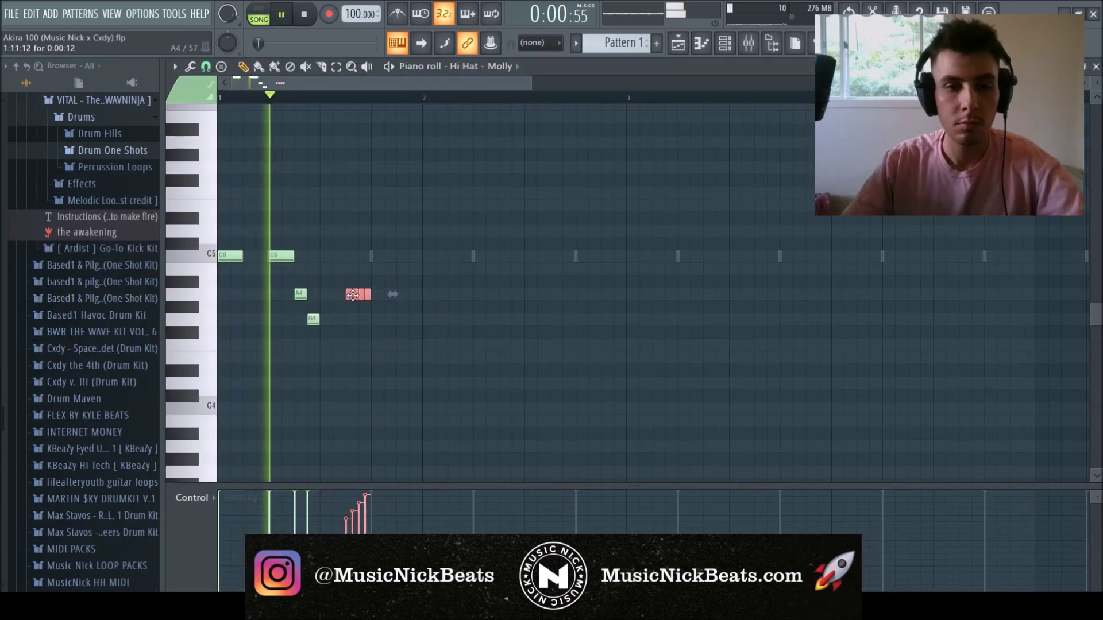
- Copy the four-note A4 roll to the end of bar 1 in the Hi Hat - Molly piano roll and replay it
drag(352, 294, 403, 294)
ctrl+click(426, 263)
key(space)
key(space)
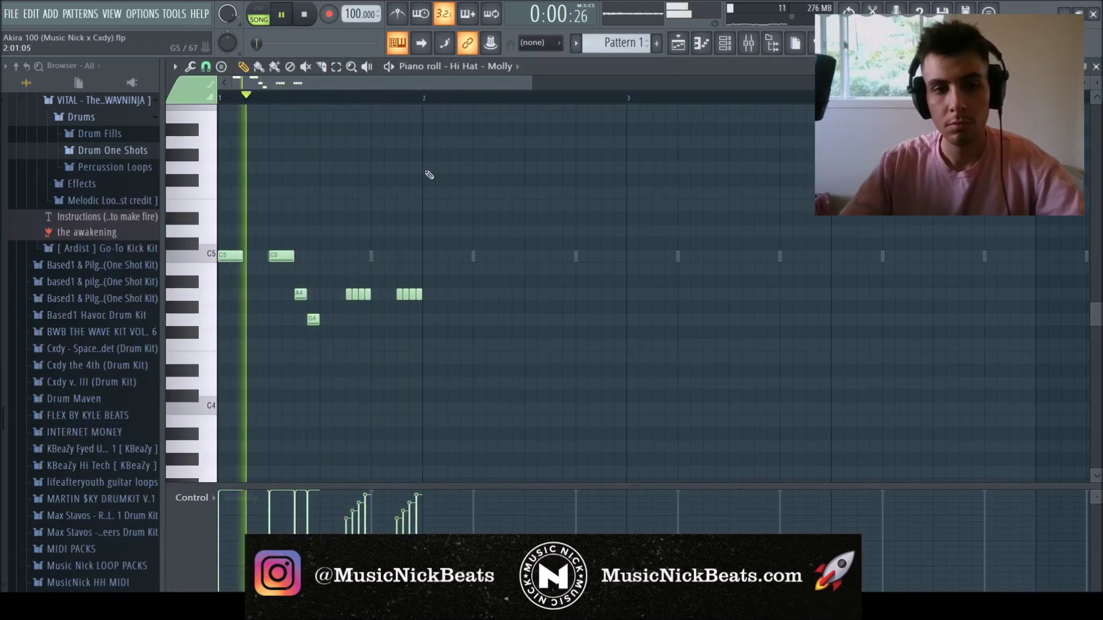
- Duplicate all the bar 1 hi-hat notes into bar 2 and clear the selection
key(ctrl+a)
key(ctrl+b)
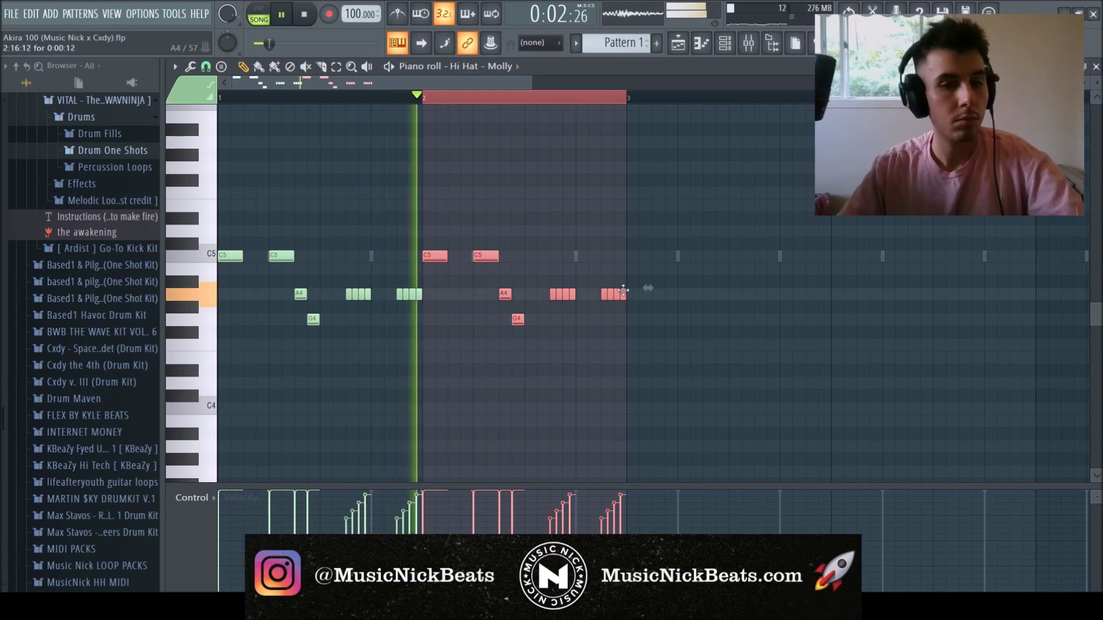
ctrl+click(762, 244)
key(space)
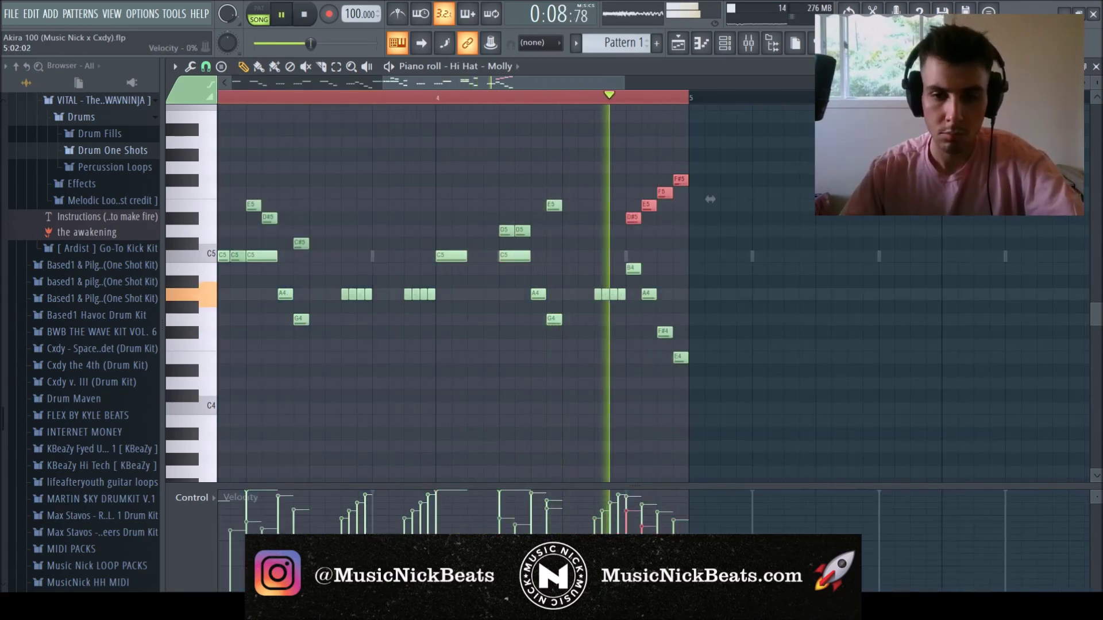
- Deselect the rising notes at the end of bar 4 and replay the hi-hat pattern from the start
ctrl+click(731, 431)
scroll(740, 419, down, 5)
key(space)
key(space)
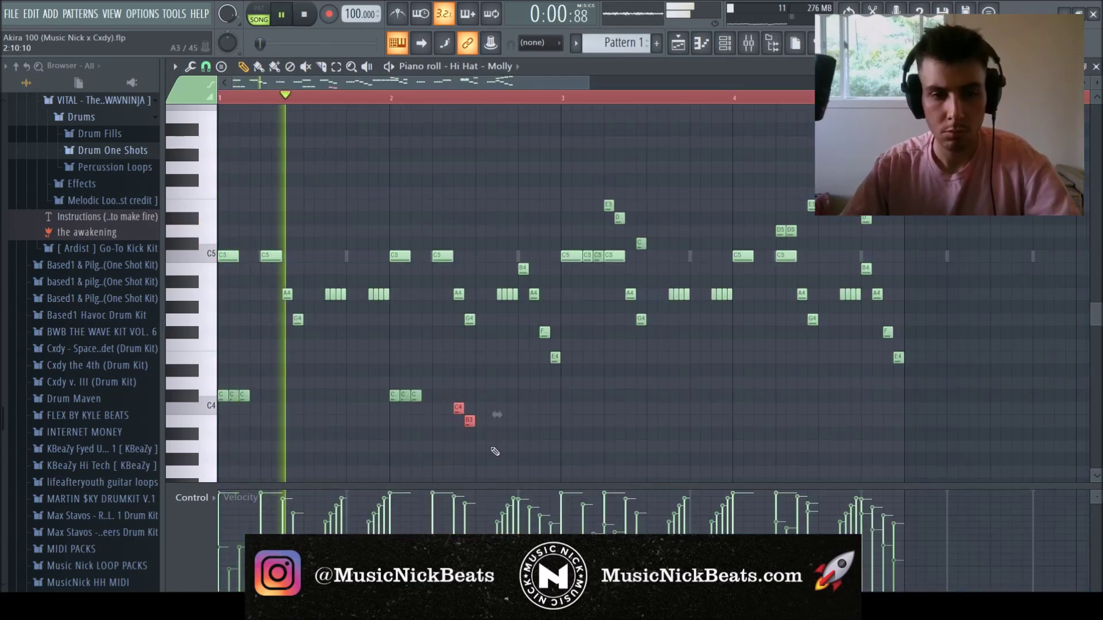
- Copy the lower hi-hat notes around C4 from bars 1 and 2 into bars 3 and 4
drag(520, 450, 580, 398)
ctrl+click(518, 429)
scroll(506, 427, down, 4)
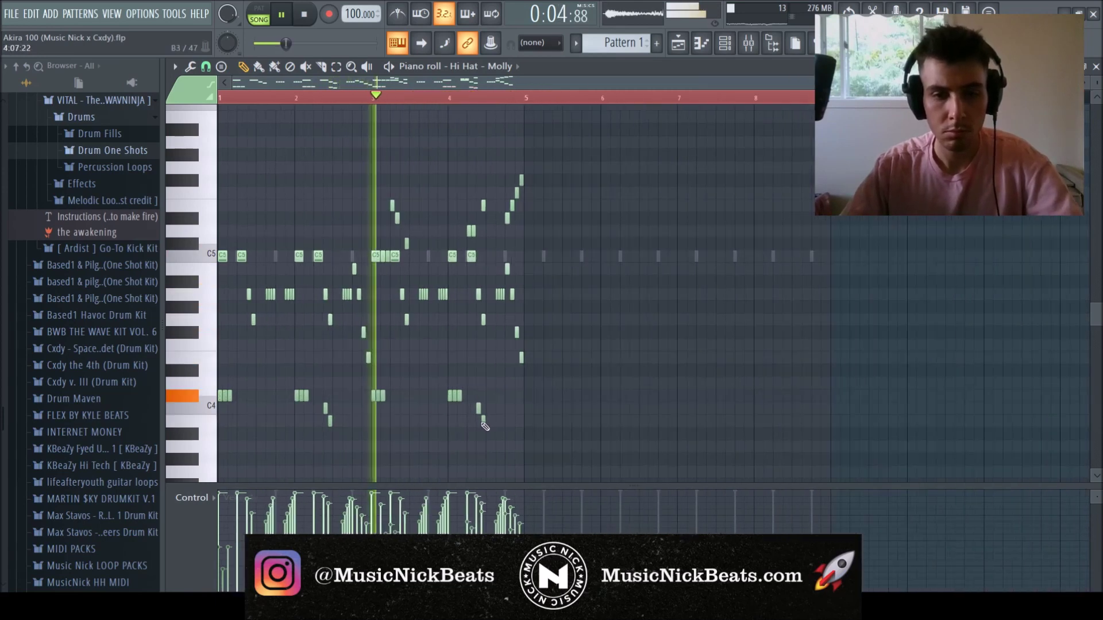
- Select the four-bar hi-hat pattern and duplicate it directly after itself
scroll(478, 398, up, 2)
scroll(481, 396, down, 2)
drag(797, 121, 512, 140)
key(ctrl+b)
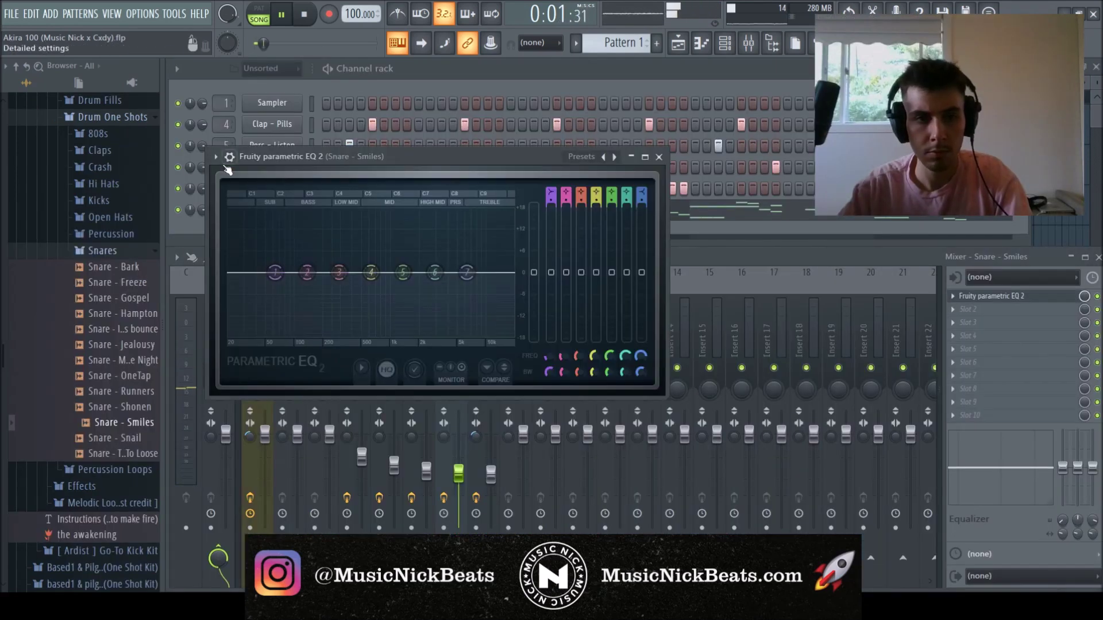
- Apply the 30Hz + 18kHz cut preset to the Snare - Smiles EQ, raise its high-pass cutoff into the bass range and close it
click(440, 261)
scroll(240, 273, up, 3)
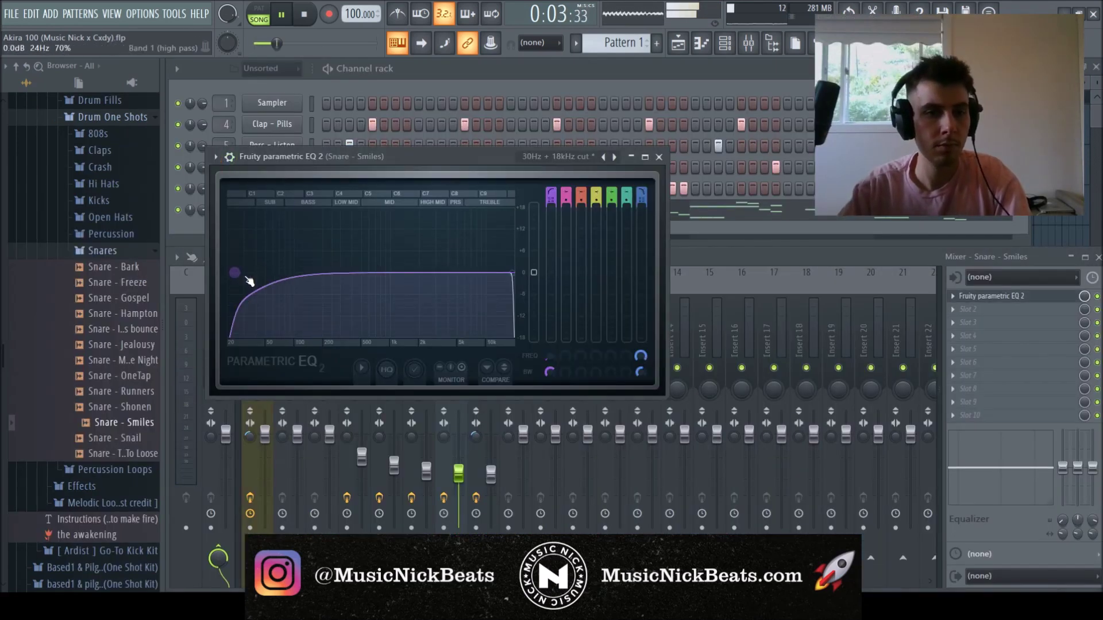
drag(239, 273, 307, 273)
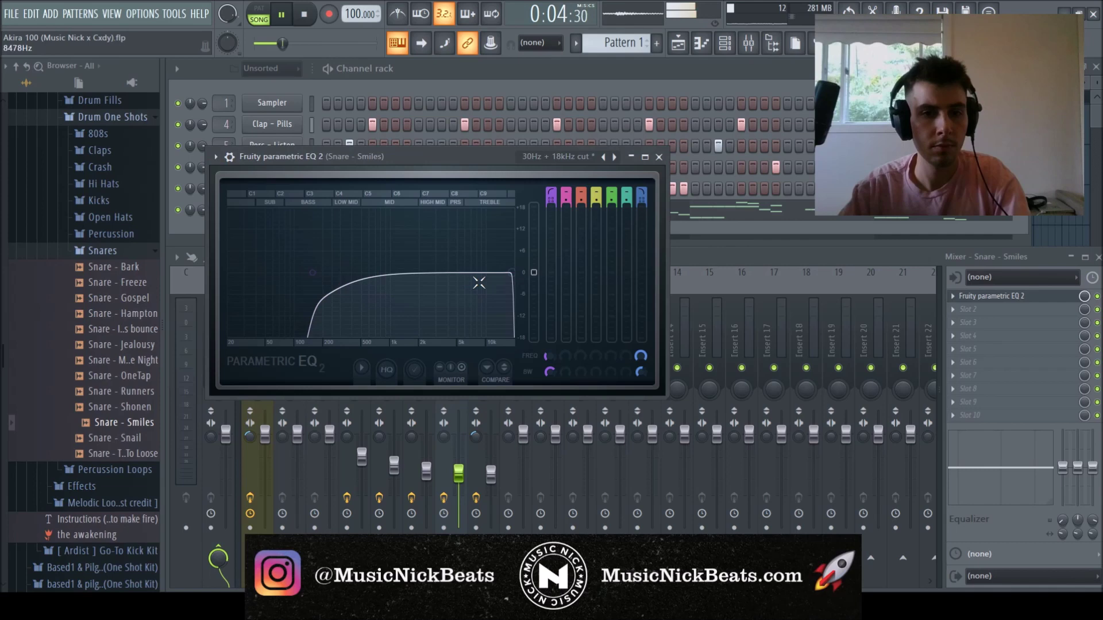
click(658, 156)
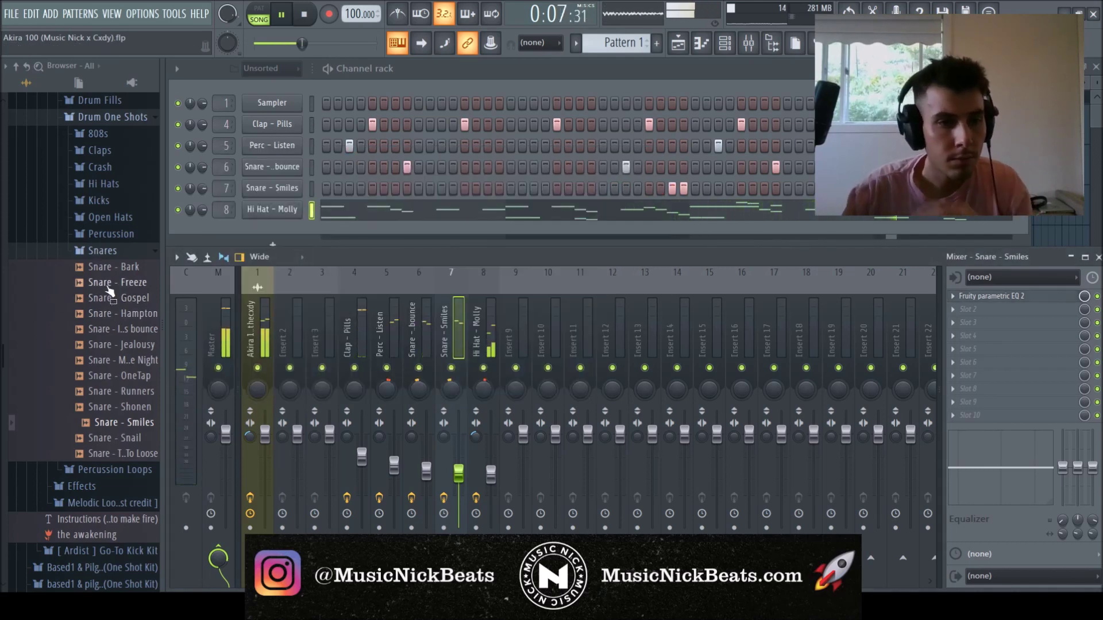
- Take the perc [ boom ] mixer track out of solo and lower the high cut of its Fruity Reeverb 2
click(128, 253)
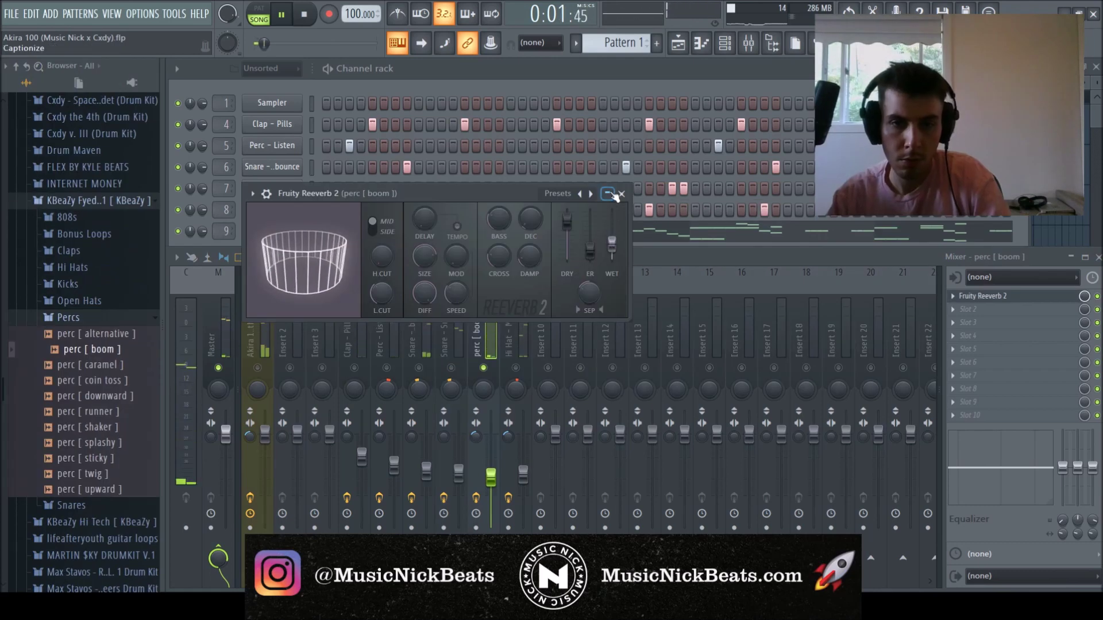
click(616, 194)
click(614, 194)
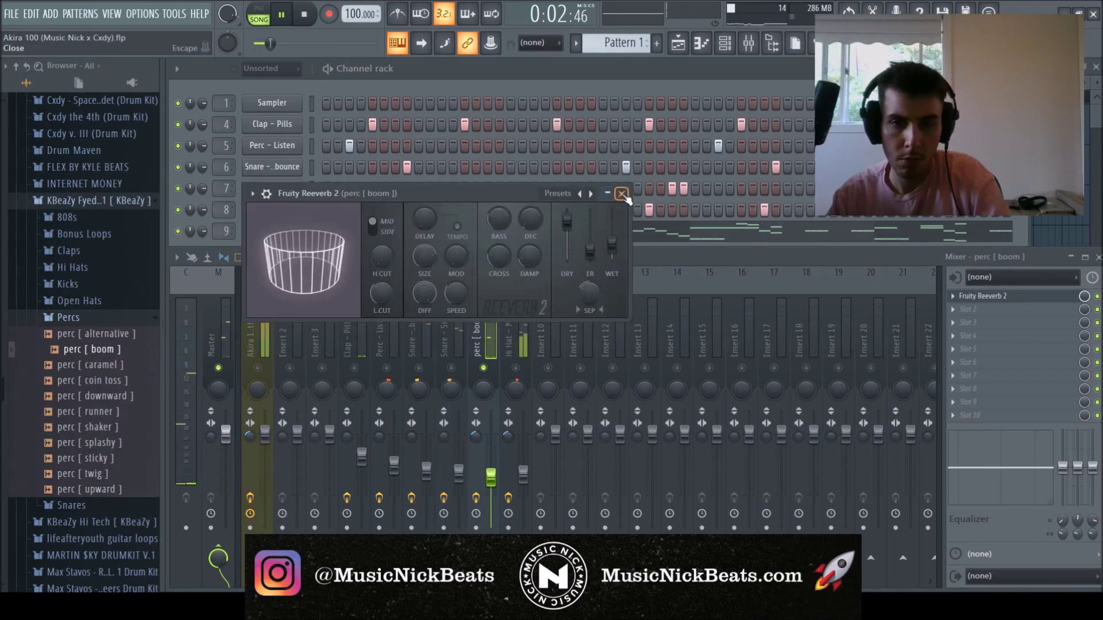
click(622, 194)
right_click(483, 367)
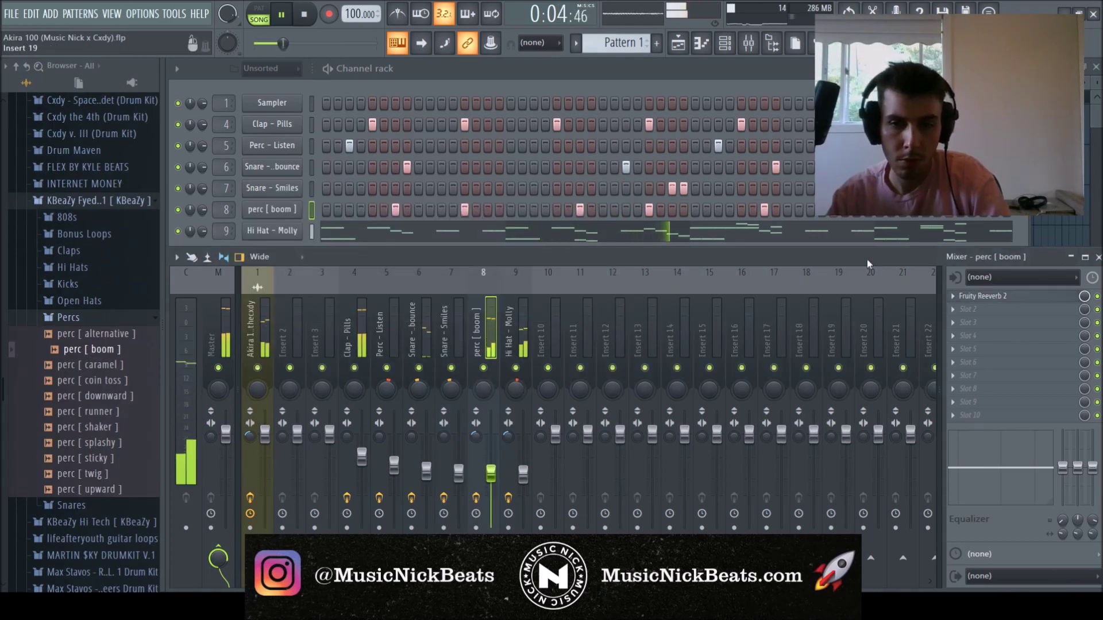
click(989, 295)
drag(382, 256, 382, 284)
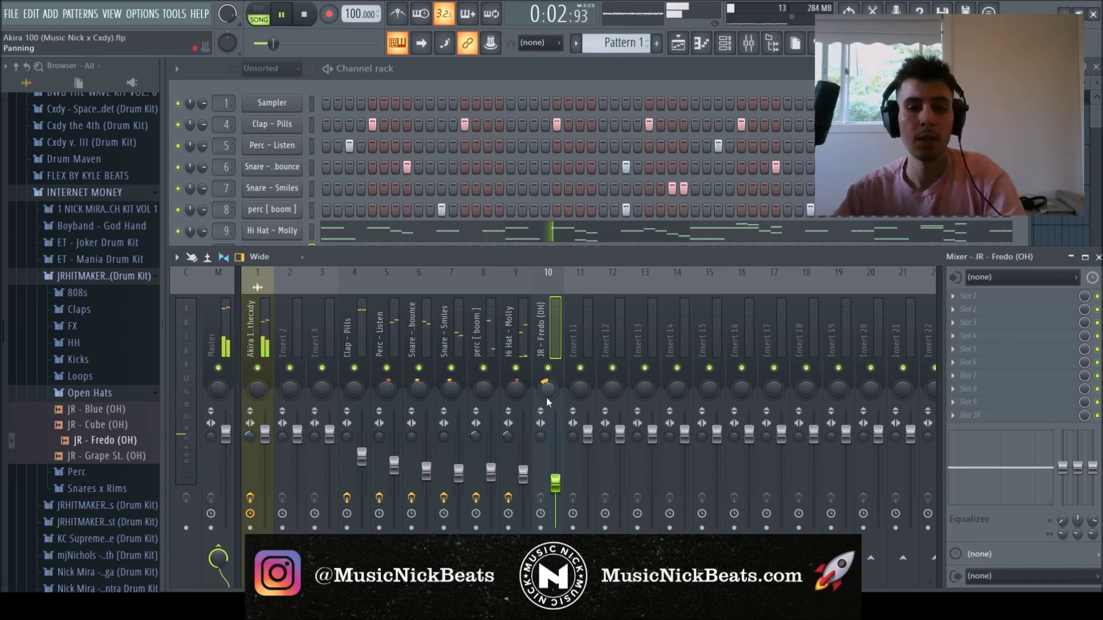
- Set the JR - Fredo (OH) mixer track's stereo separation to 39% separated and select its channel in the channel rack
drag(539, 437, 540, 433)
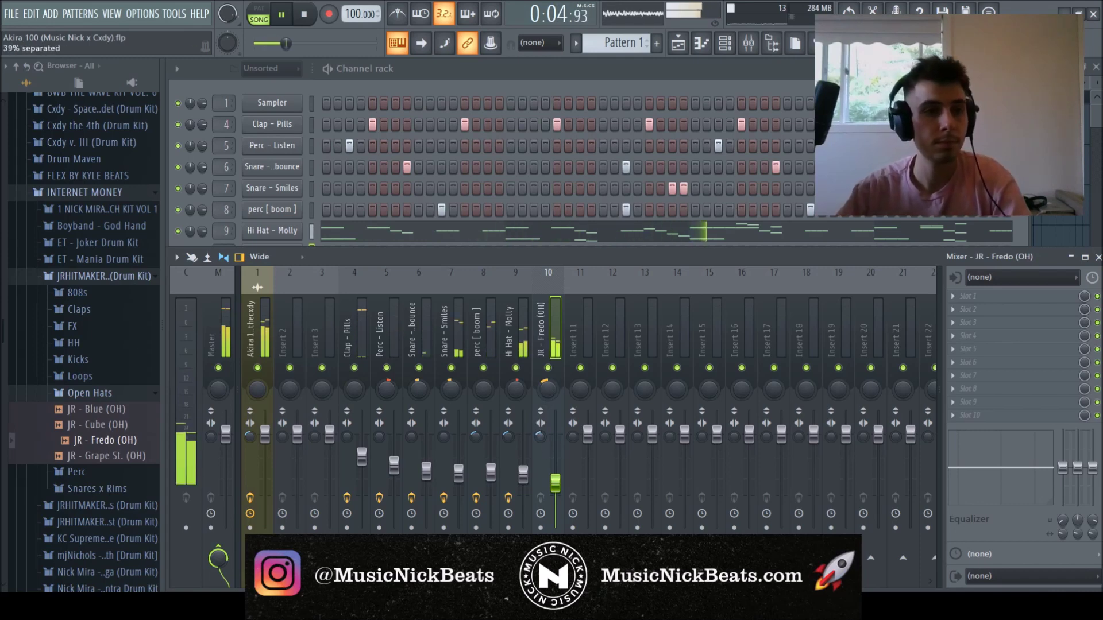
click(408, 73)
click(293, 257)
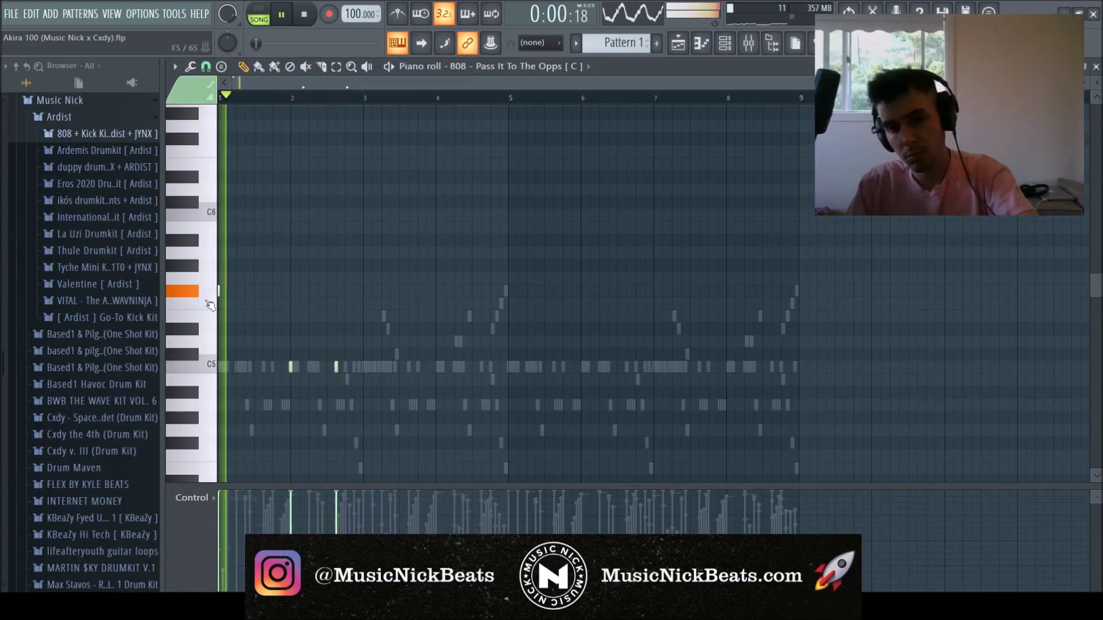
- Replay the loop from the start and adjust the opening bar 1 note of 808 - Pass It To The Opps
key(space)
key(space)
key(space)
key(space)
drag(250, 310, 209, 292)
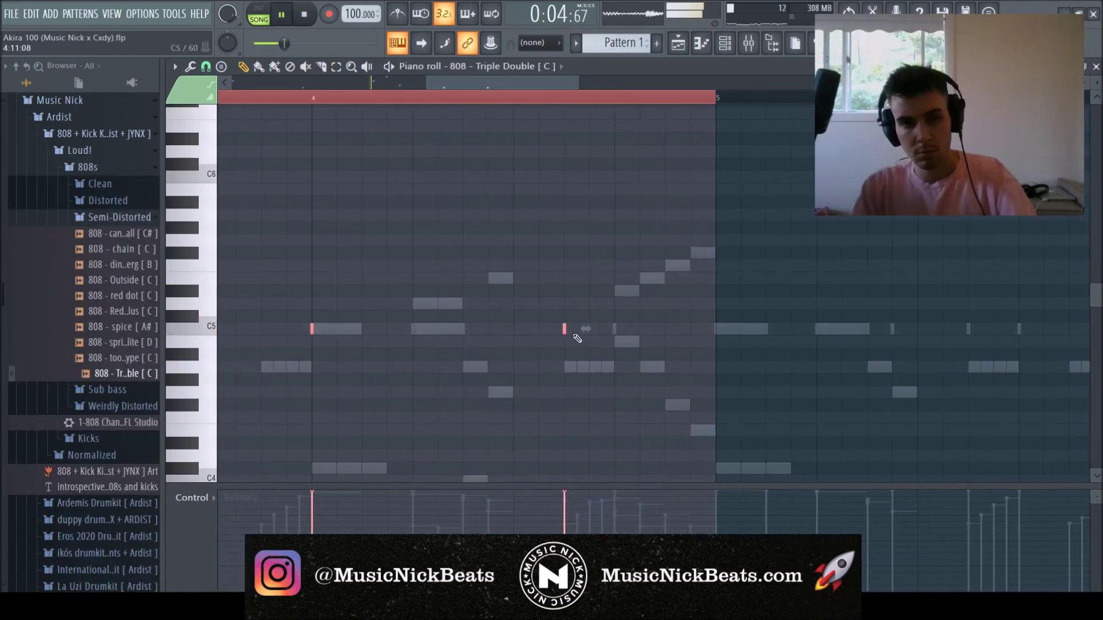
- Add a C5 note in bar 4 of 808 - Triple Double, try E4 for the final bar 8 note and return it to F#4
click(544, 329)
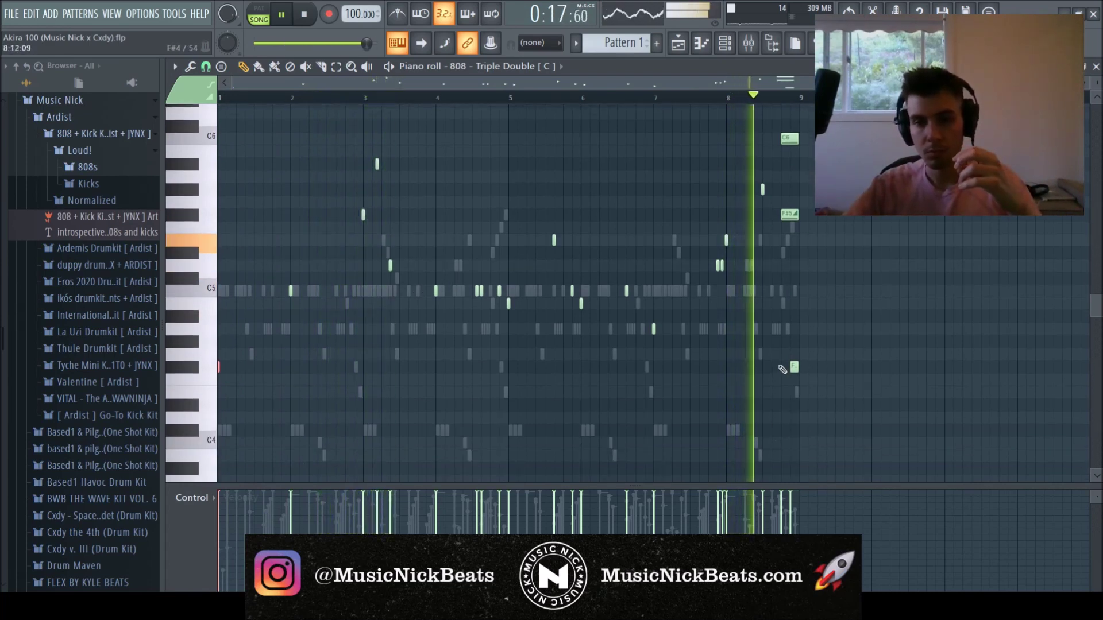
drag(794, 368, 795, 393)
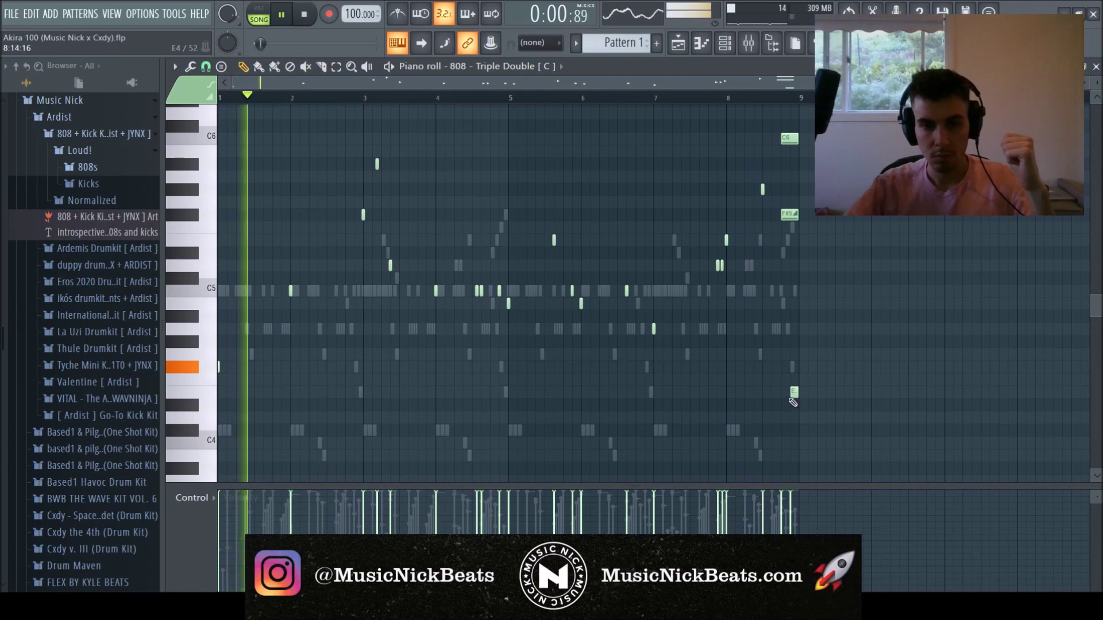
drag(794, 393, 795, 367)
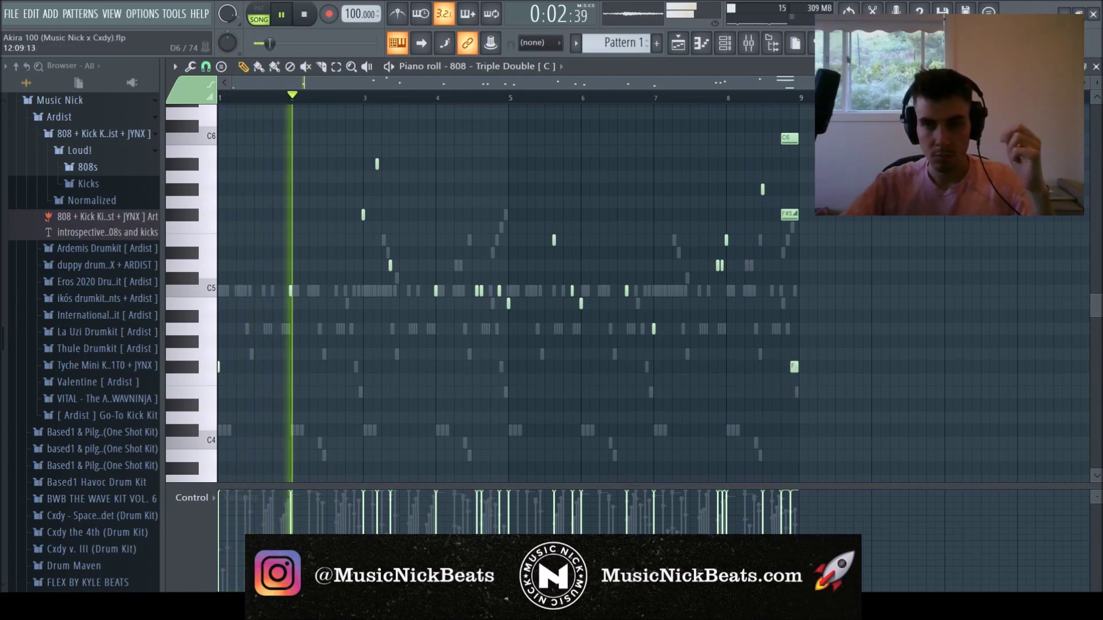
click(1096, 67)
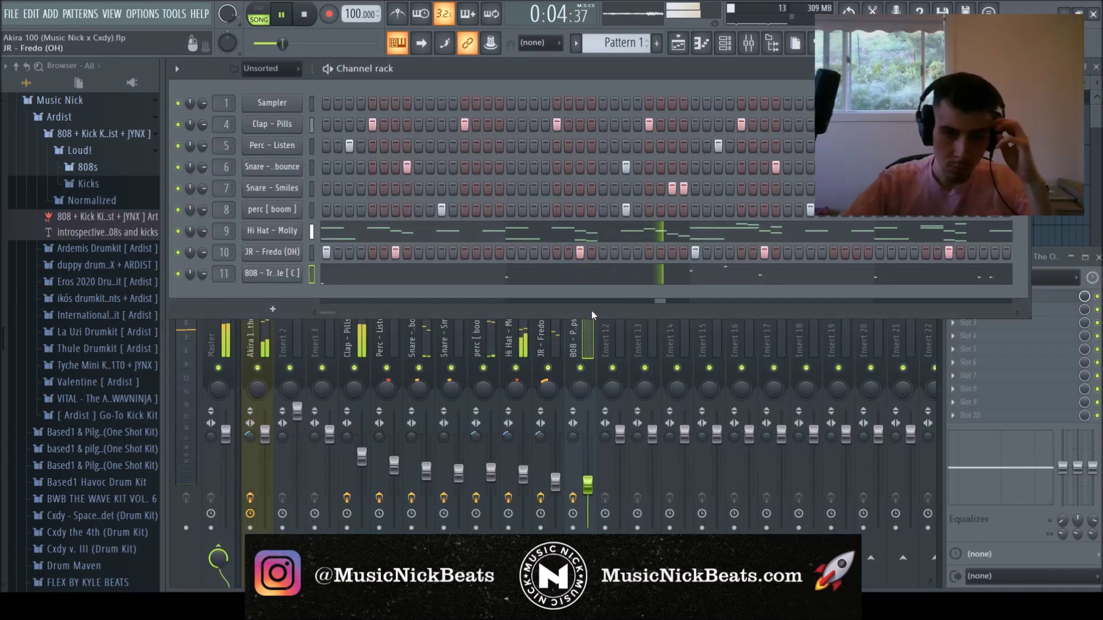
- Delete the Kick - Lowlife note at the start of bar 5, duplicate the selected four bars and close the piano roll
click(594, 321)
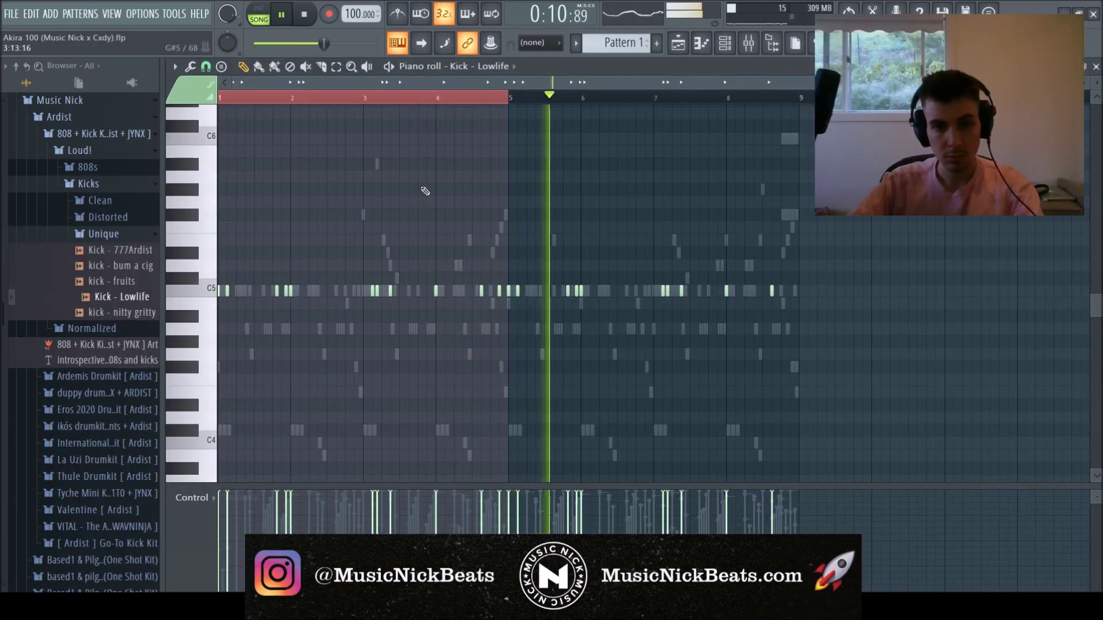
right_click(508, 292)
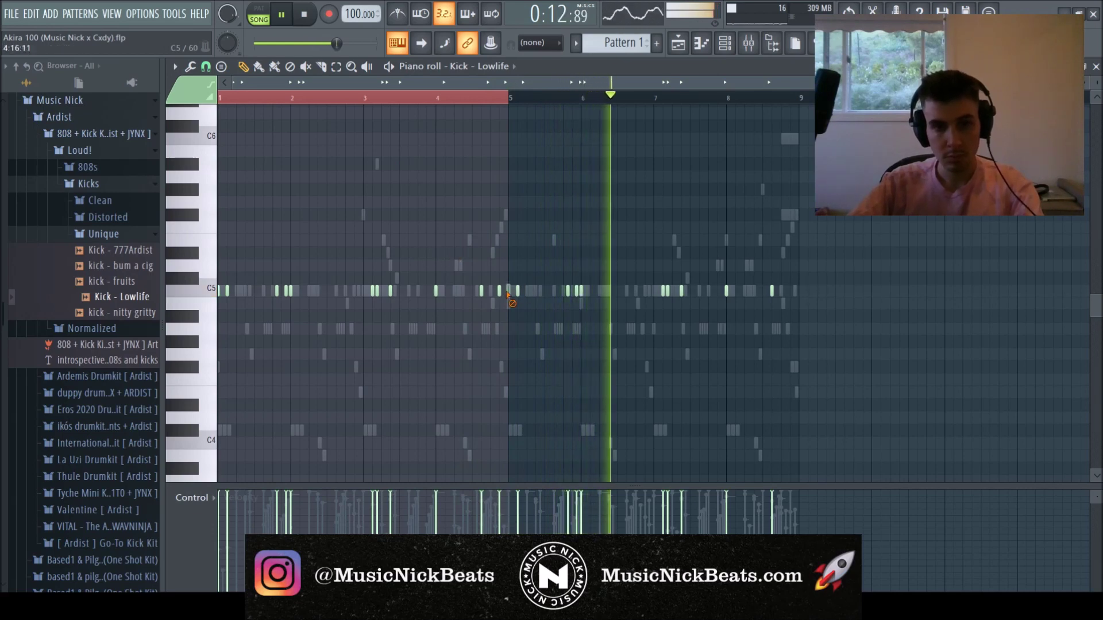
key(ctrl+b)
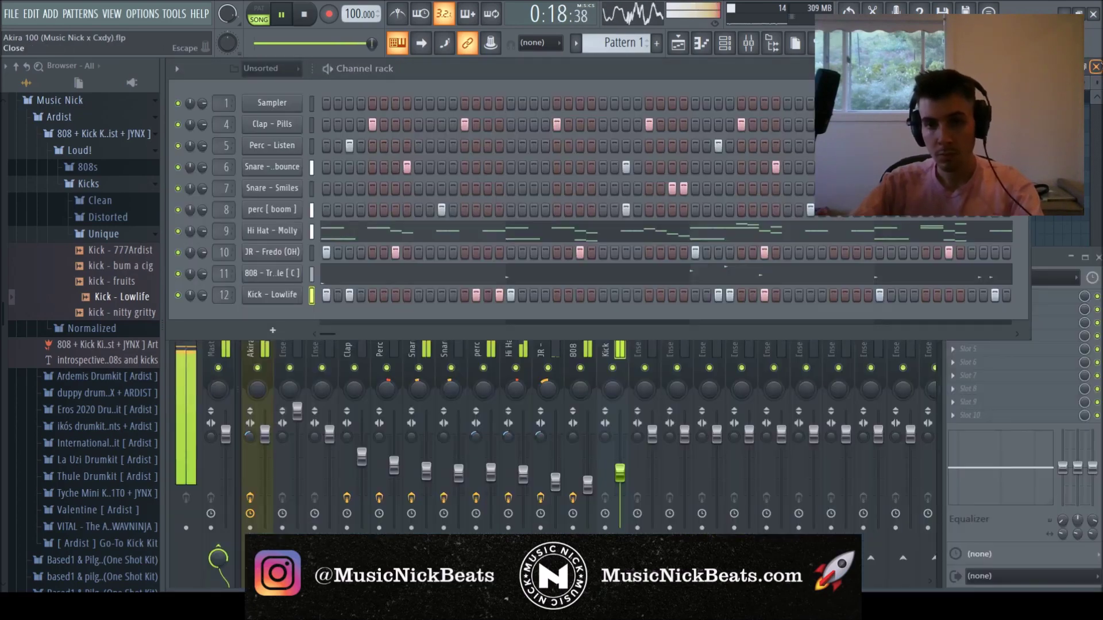
click(1095, 66)
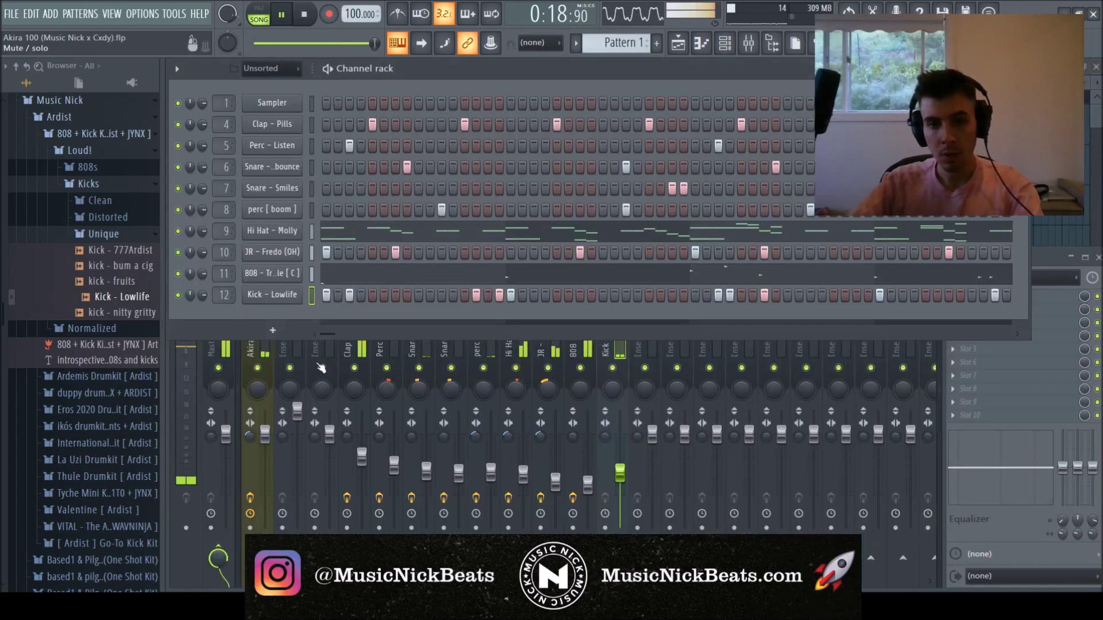
- Lower the Kick - Lowlife mixer level to about -15.8 dB and save the project
drag(620, 473, 623, 499)
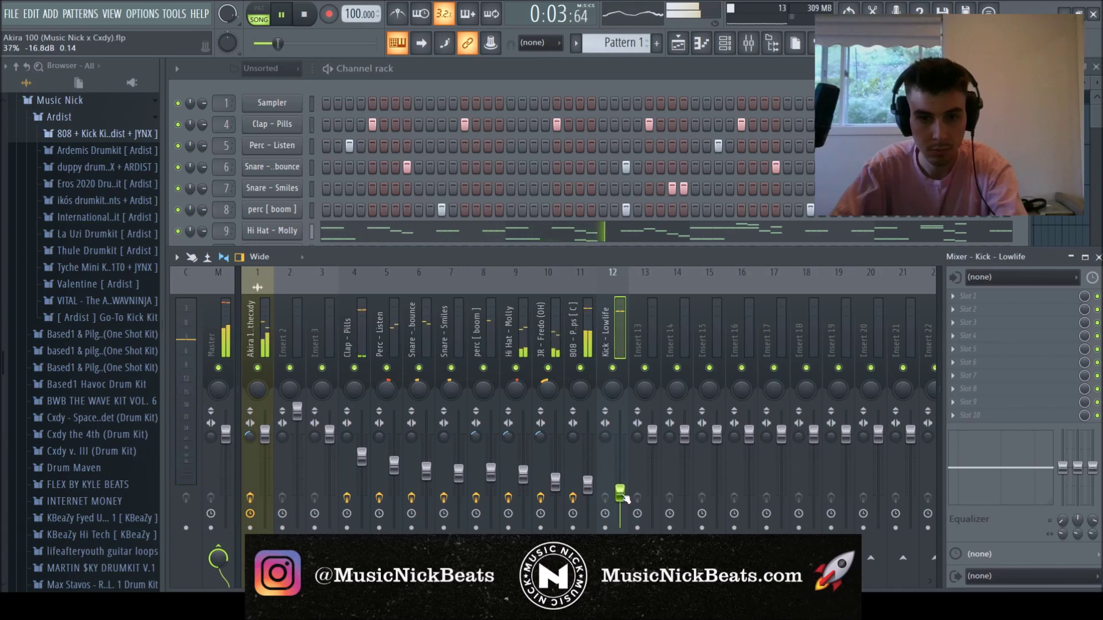
drag(623, 496, 622, 492)
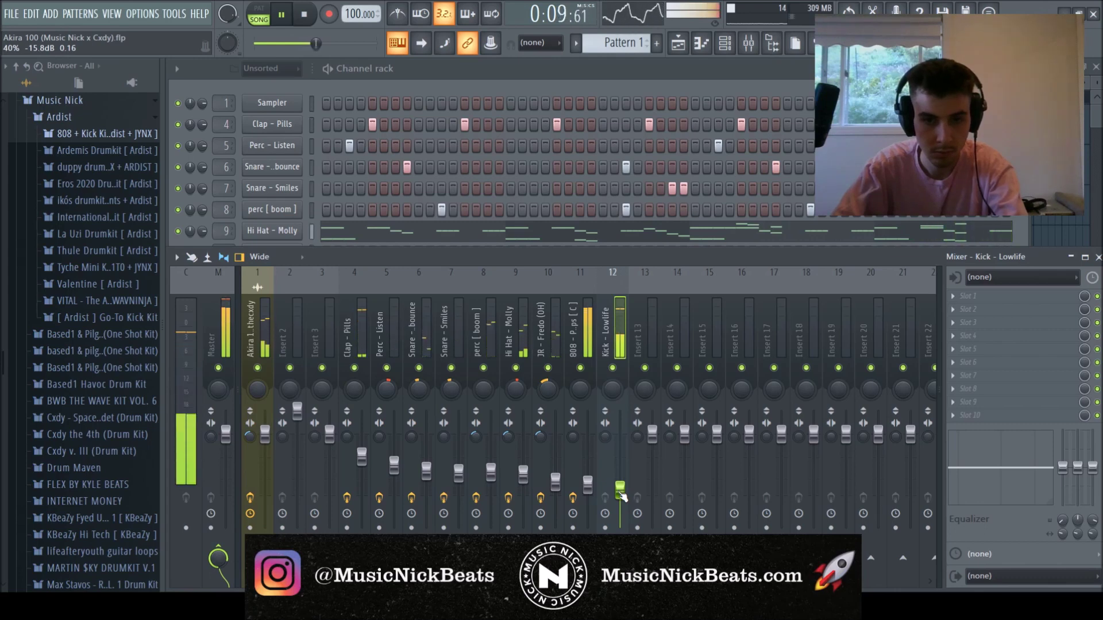
drag(619, 490, 620, 489)
key(ctrl+s)
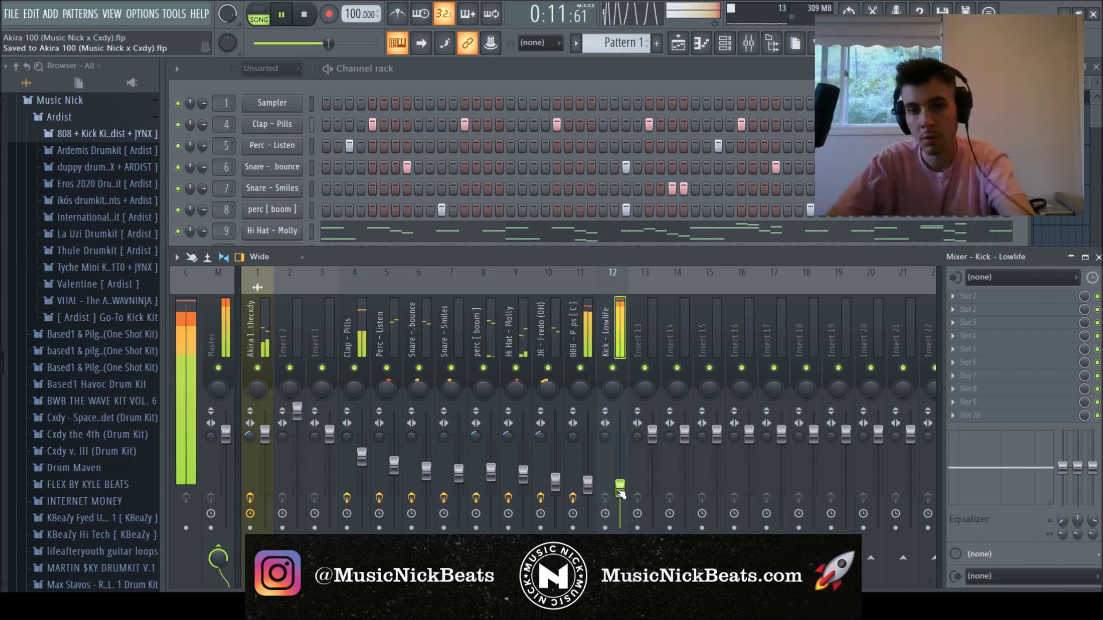
- Bring up the channel rack and open the piano roll of the Kick - Lowlife channel
click(510, 63)
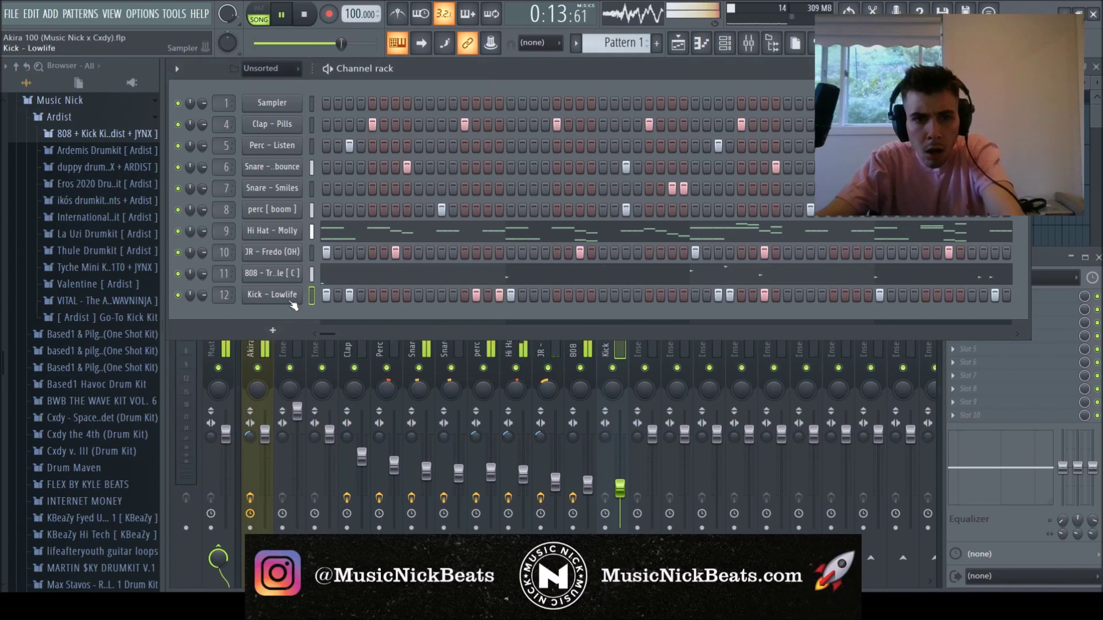
key(F7)
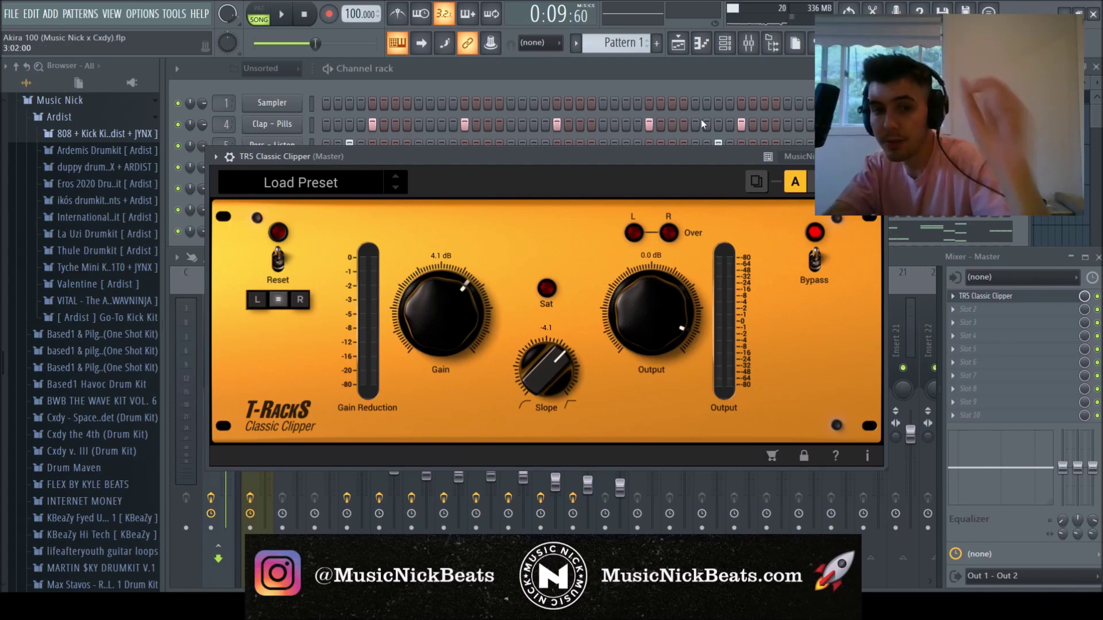
- Close the Classic Clipper on the Master, select the JR - Fredo (OH) mixer track and unmute the 808 track
click(877, 156)
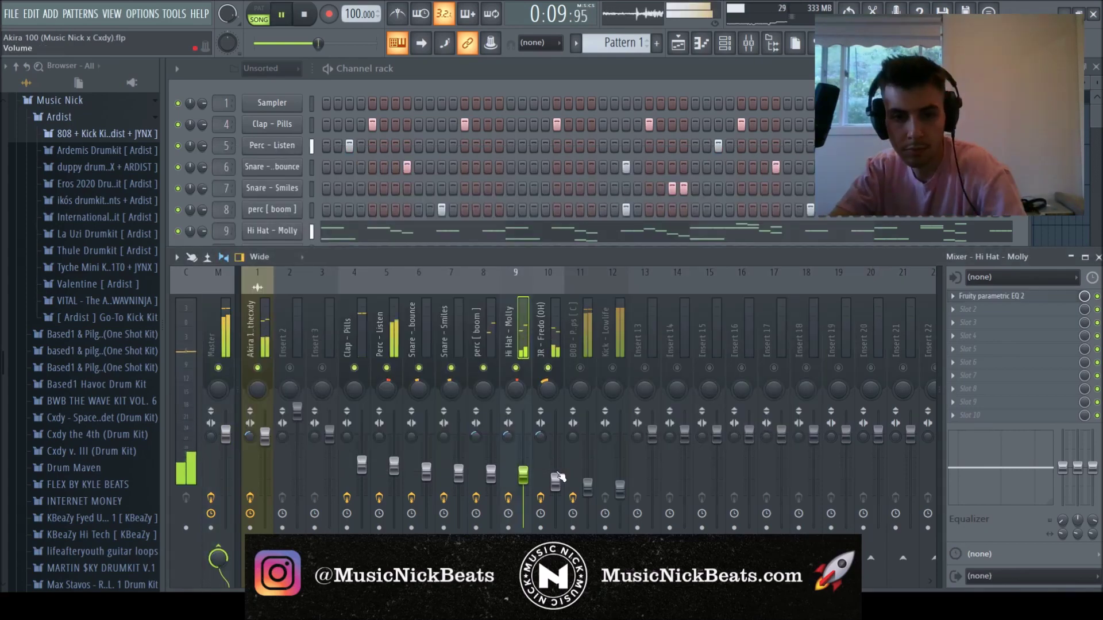
click(556, 481)
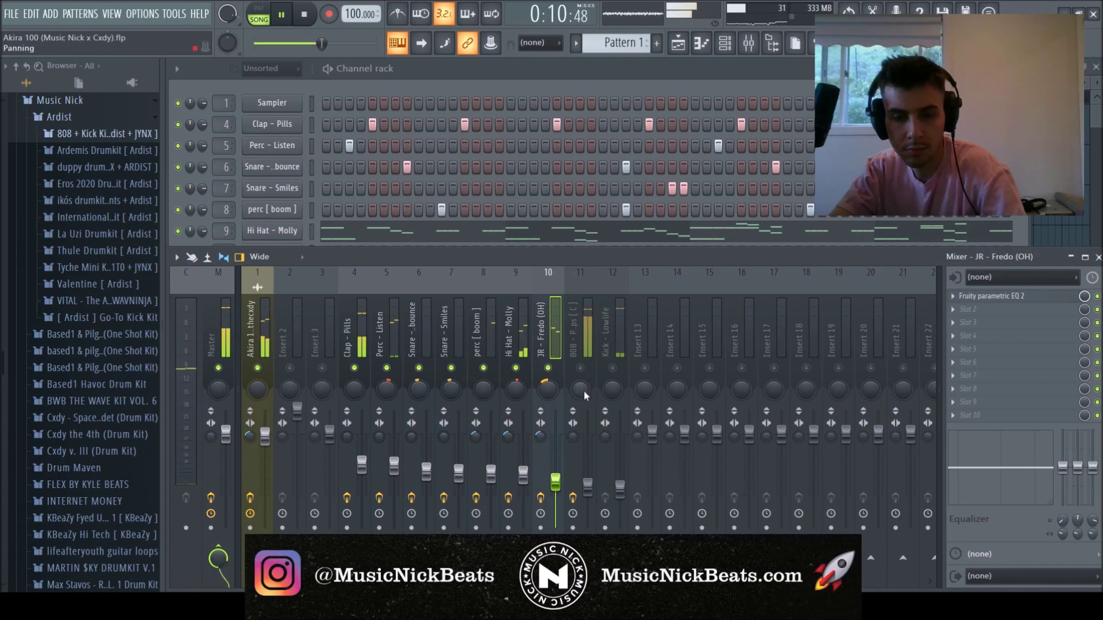
click(579, 376)
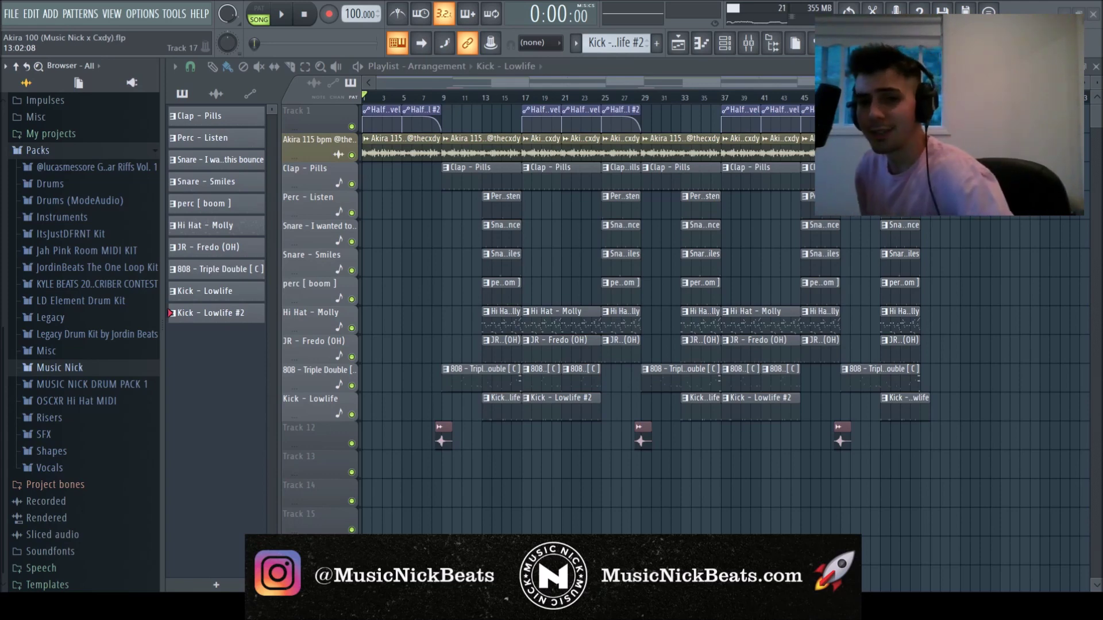
- Play the full Akira arrangement from the start of the playlist
click(282, 15)
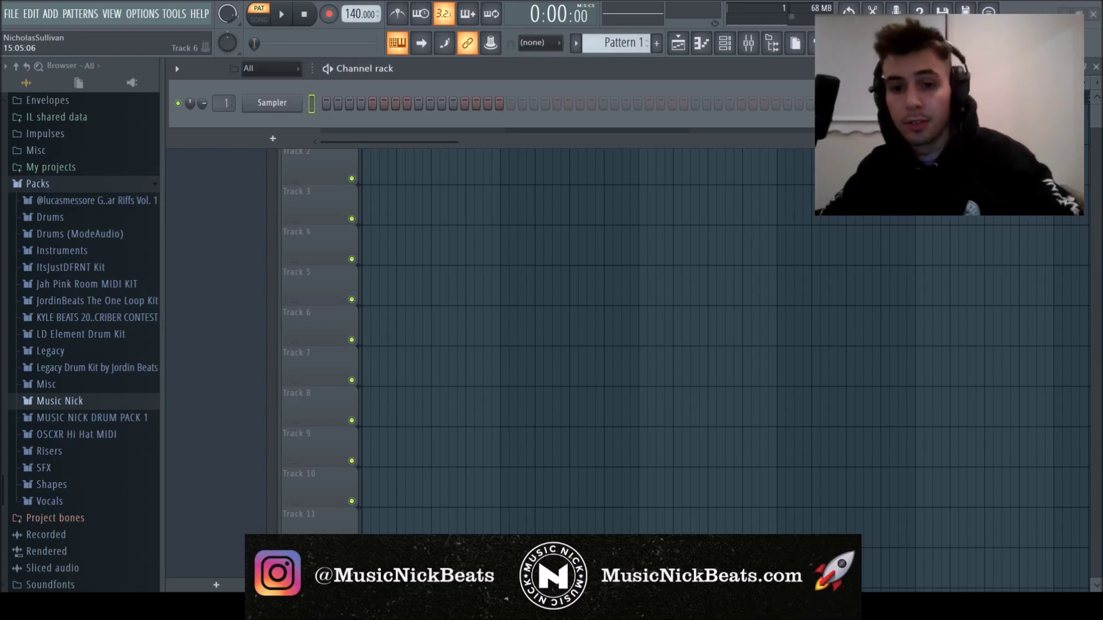
- Browse the sample packs and audition the Ariba 132 bpm loop in the playlist from bar 5
scroll(93, 281, down, 1)
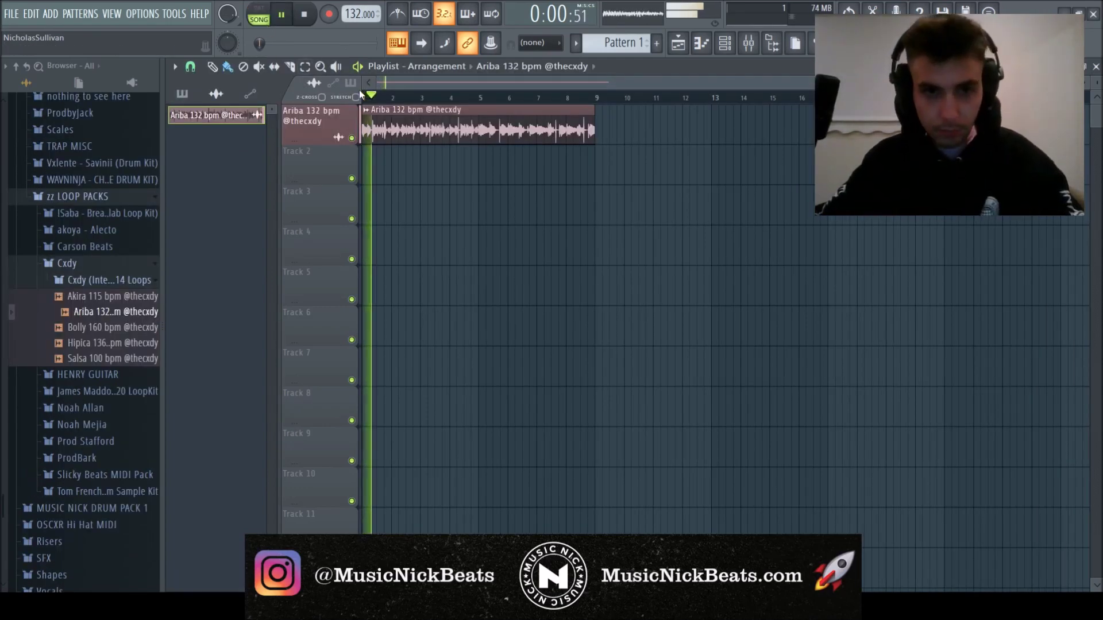
click(481, 97)
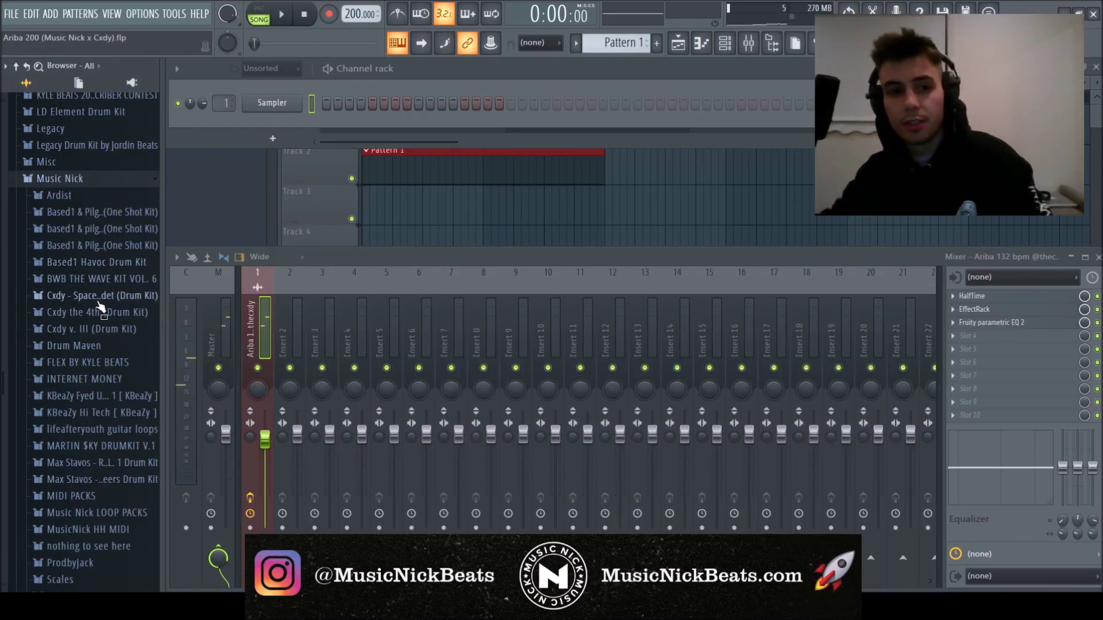
- Open the Claps folder of the Cxdy - Space Cadet drum kit and start playback to audition samples with the loop
click(99, 303)
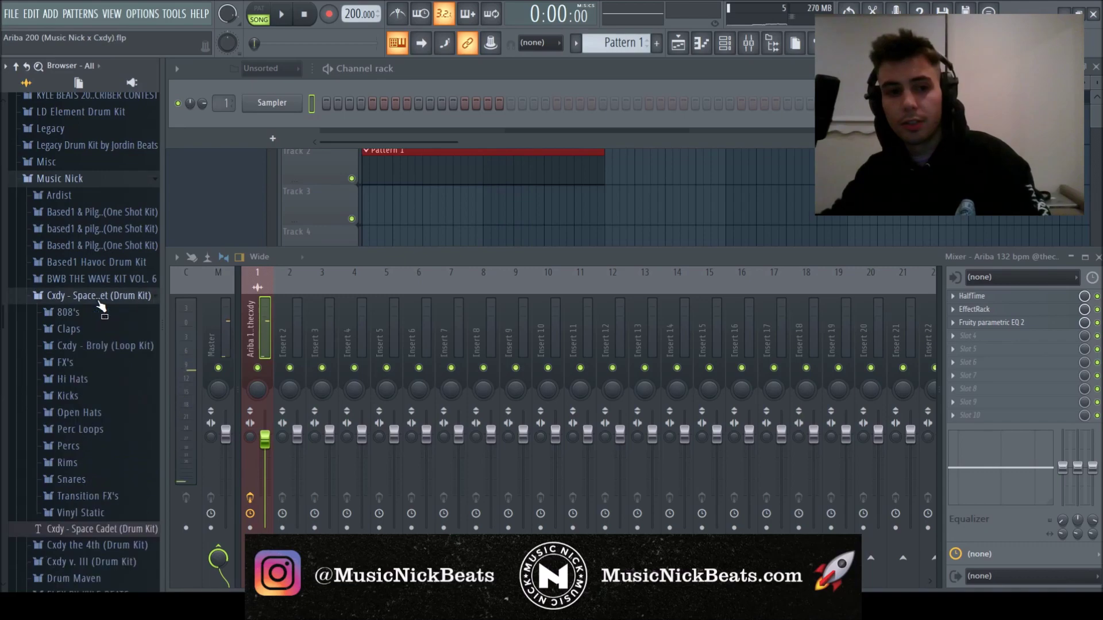
click(69, 329)
key(space)
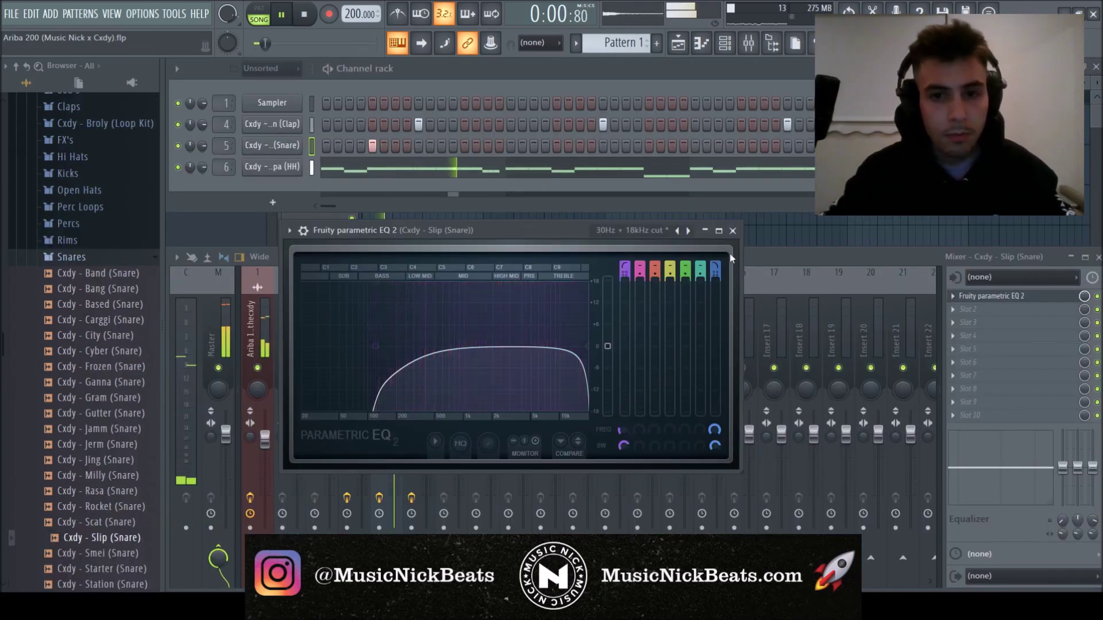
- Close the EQ on Cxdy - Slip (Snare), check the snare's sampler settings and stop playback
click(729, 253)
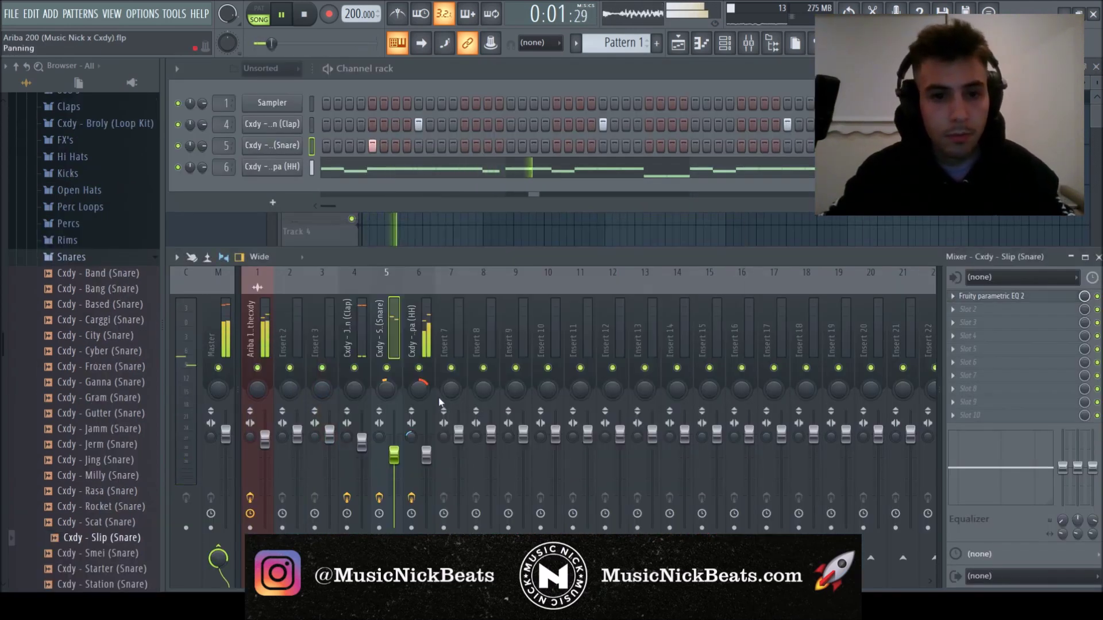
click(273, 150)
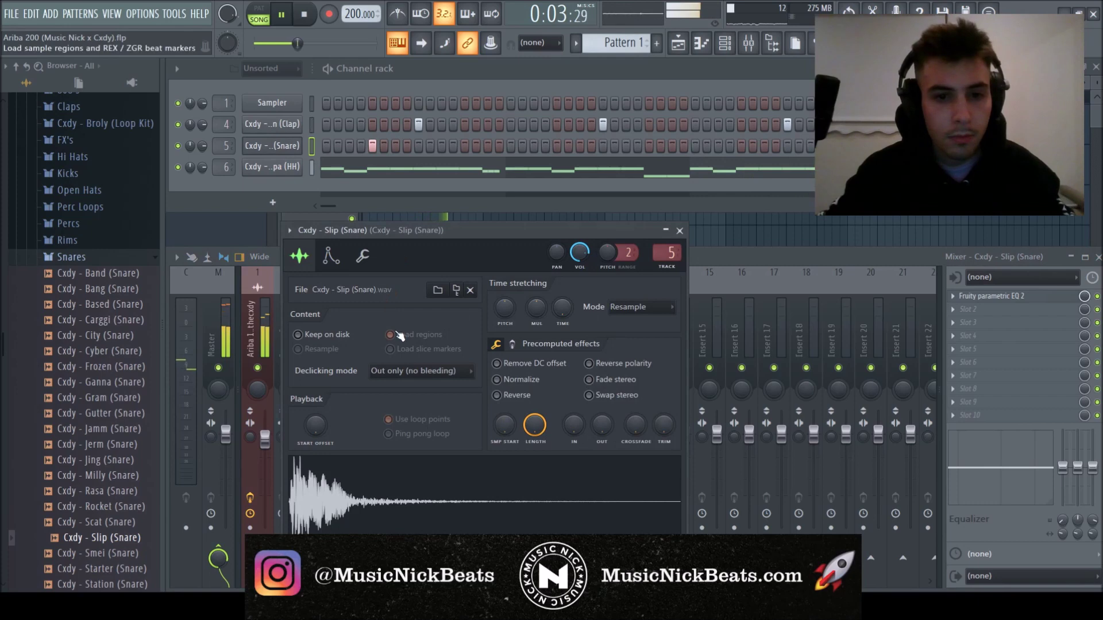
click(680, 230)
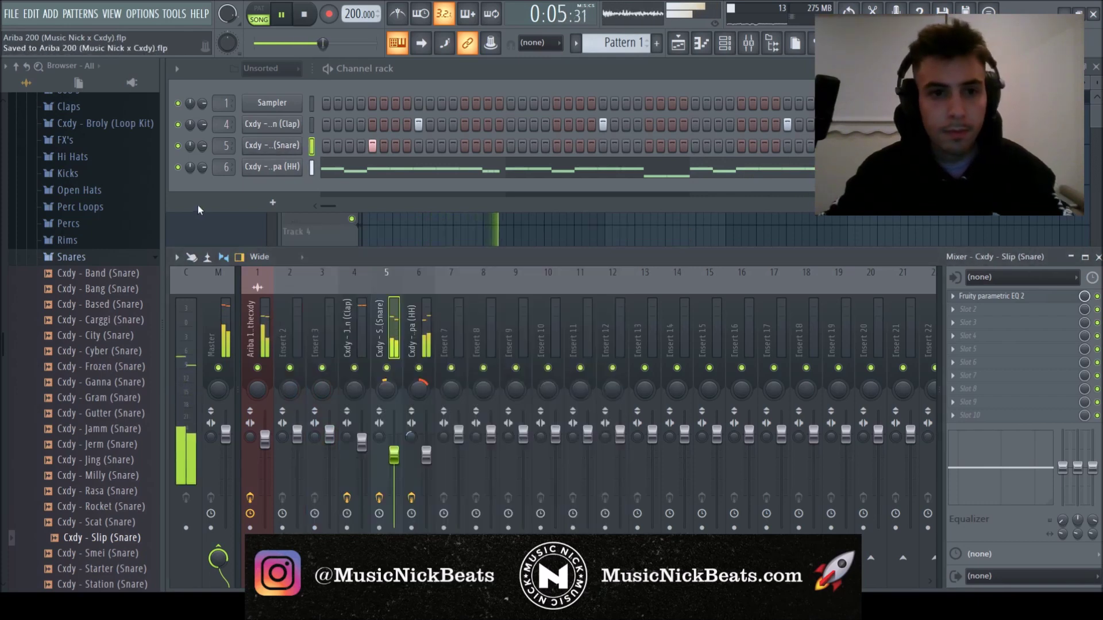
key(space)
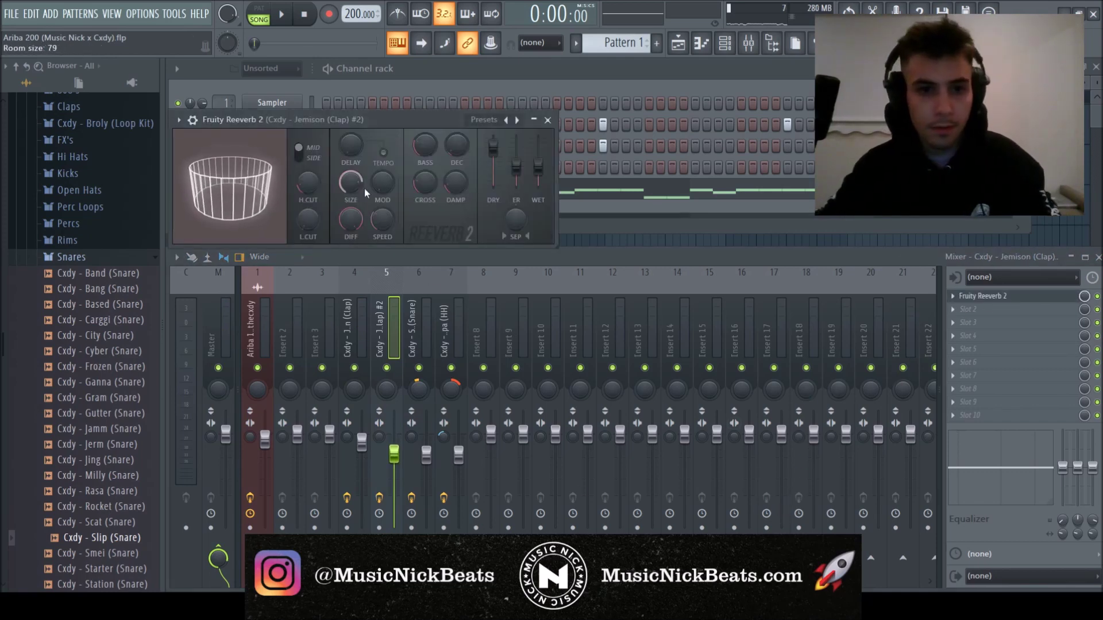
- Raise the wet level of the second Jemison clap's Fruity Reeverb 2, set its stereo separation to 45% and close it
key(space)
drag(540, 178, 539, 171)
drag(516, 219, 514, 229)
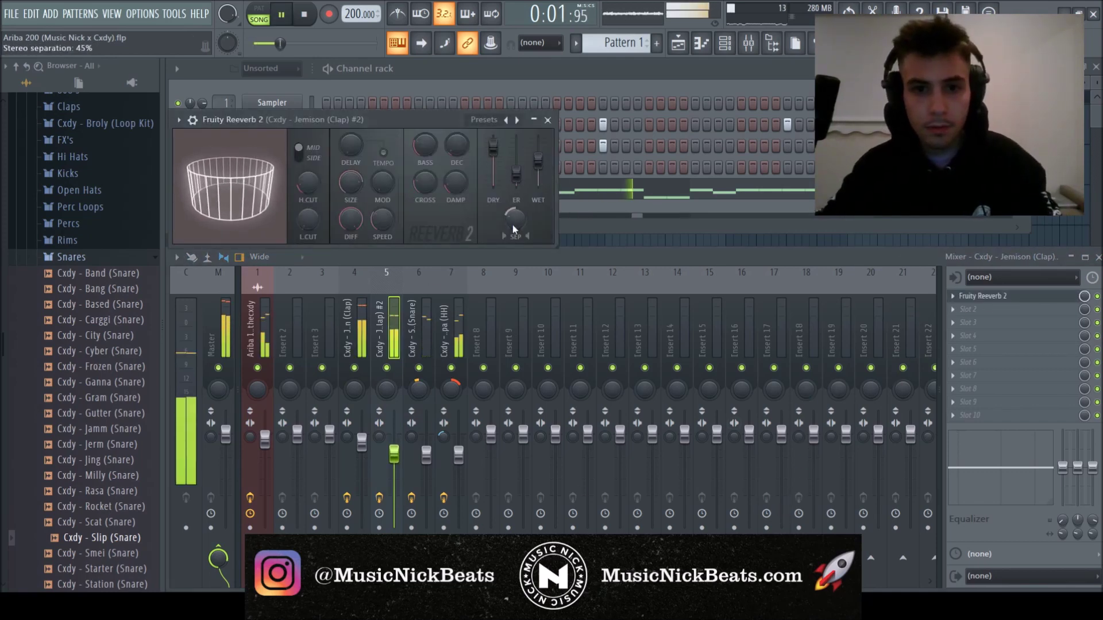
key(space)
key(space)
click(547, 119)
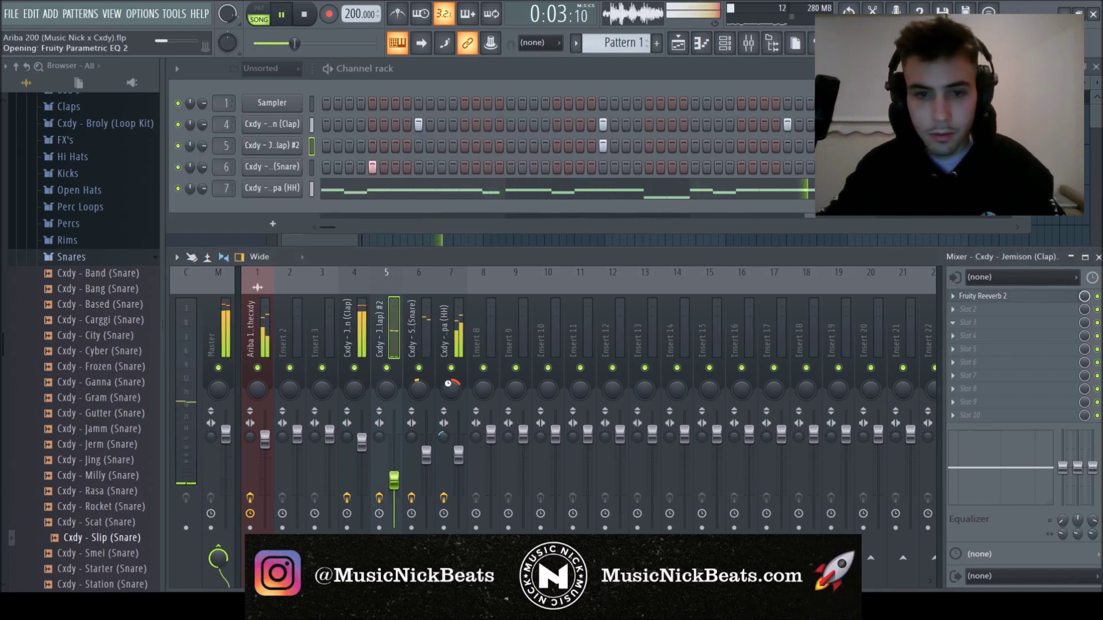
- Add Fruity Parametric EQ 2 to the second Jemison clap with the 30Hz + 18kHz cut preset, raise the low cut slightly above 100 Hz and close it
click(376, 275)
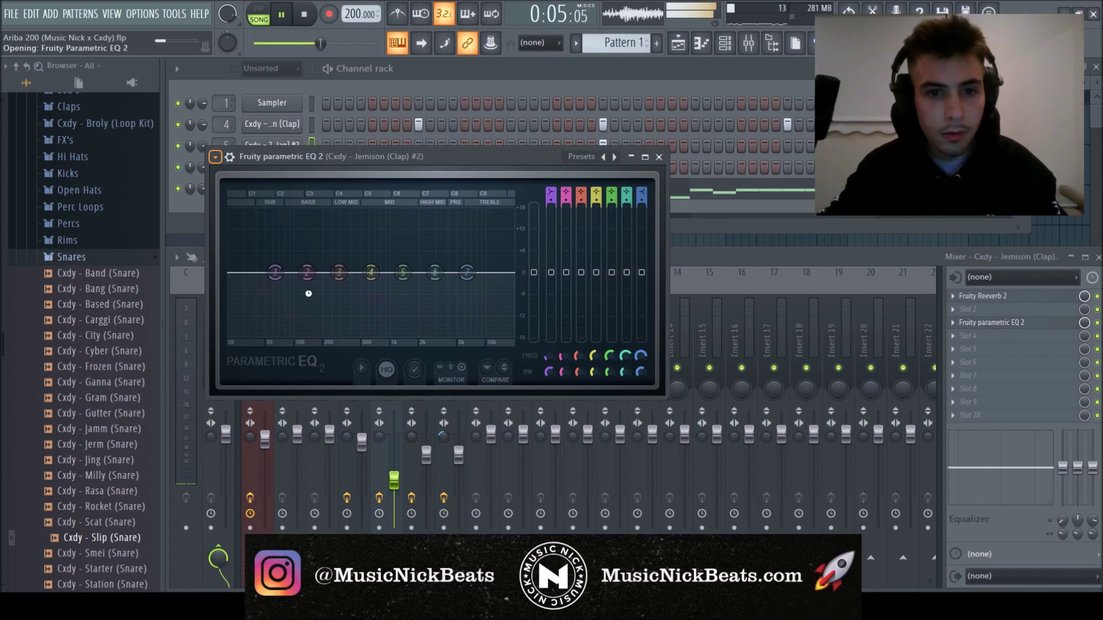
scroll(251, 286, up, 5)
drag(251, 286, 307, 272)
drag(494, 285, 532, 281)
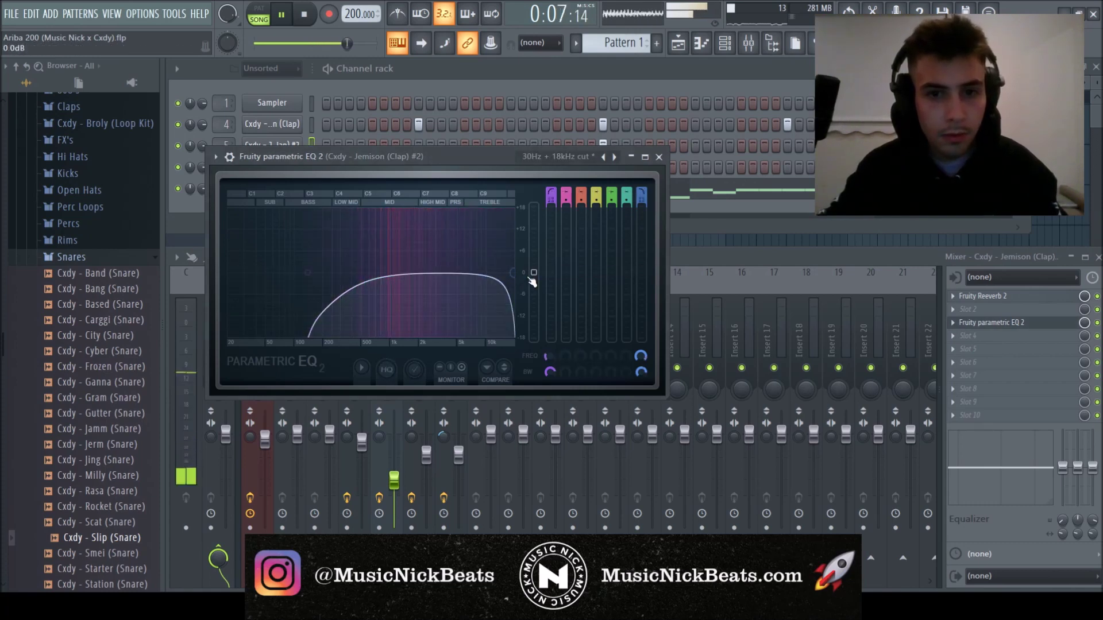
click(659, 156)
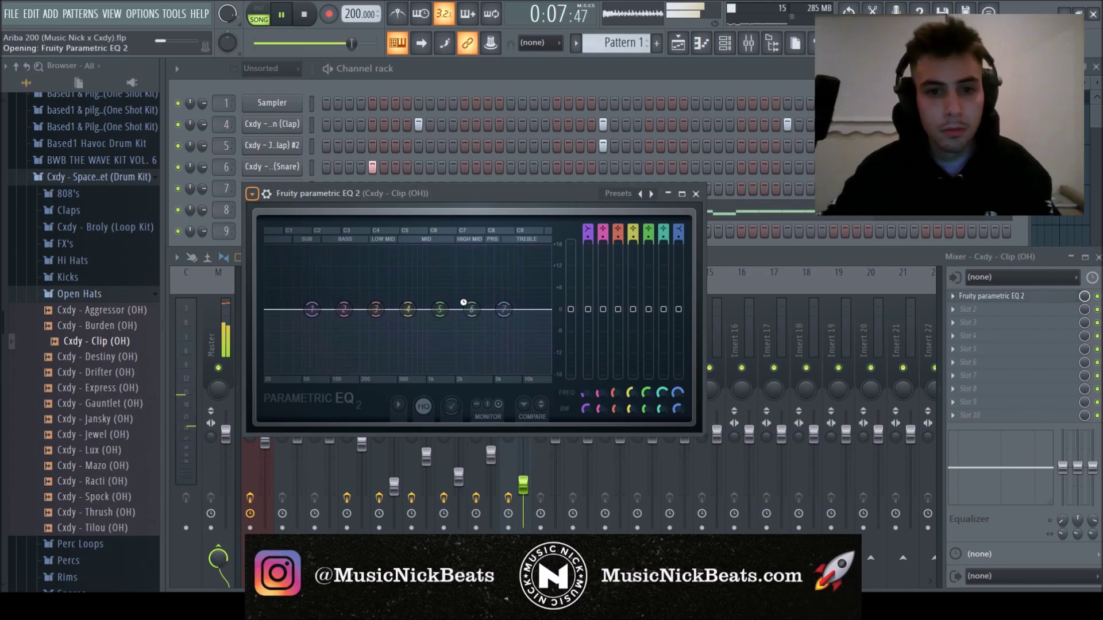
- Apply the 30Hz + 18kHz cut preset to the Cxdy - Clip (OH) EQ, raise the low cut to about 500 Hz and close it
click(470, 300)
scroll(273, 311, up, 5)
drag(273, 311, 401, 311)
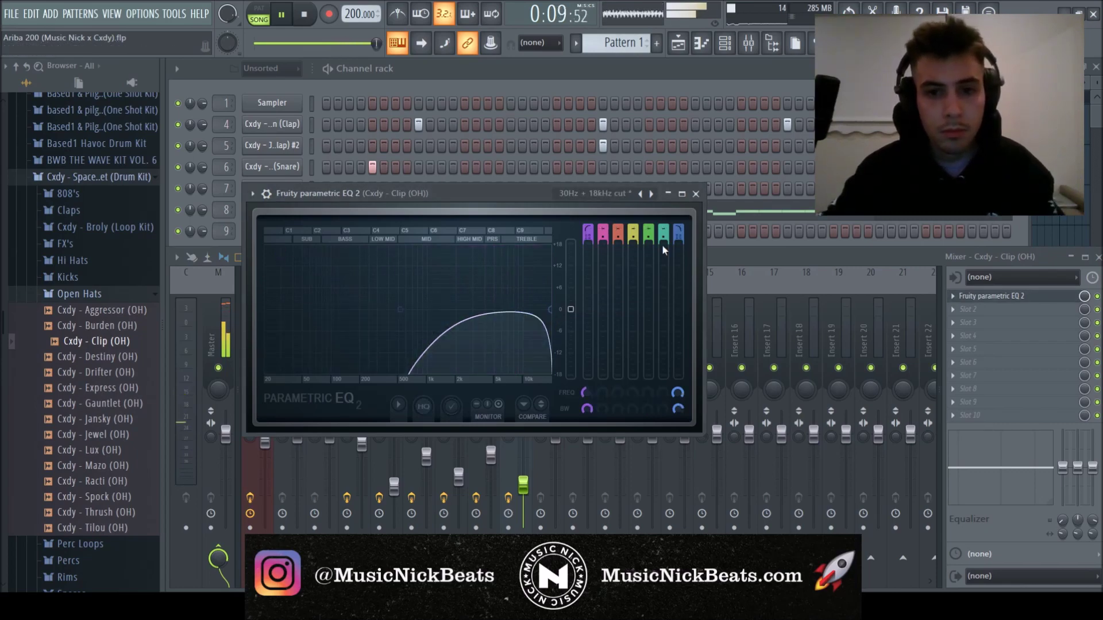
click(695, 195)
- Open the 808's folder of the Cxdy - Space Cadet drum kit and audition the Ara, Ariel, Mars and Calypso samples with the beat
click(77, 294)
click(74, 193)
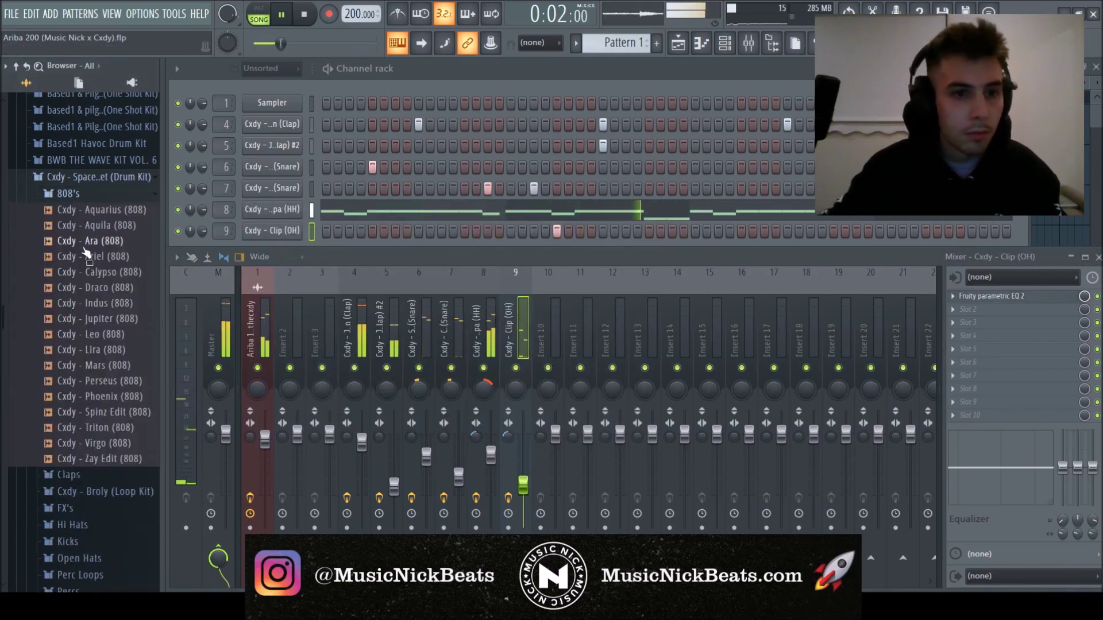
click(87, 242)
click(122, 259)
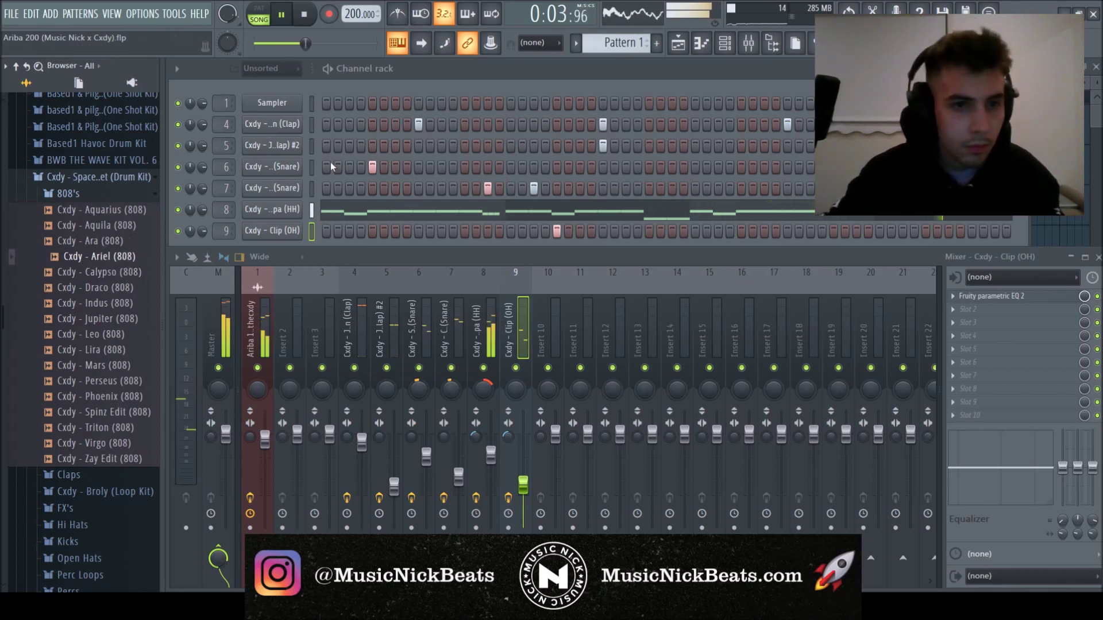
click(442, 87)
click(98, 366)
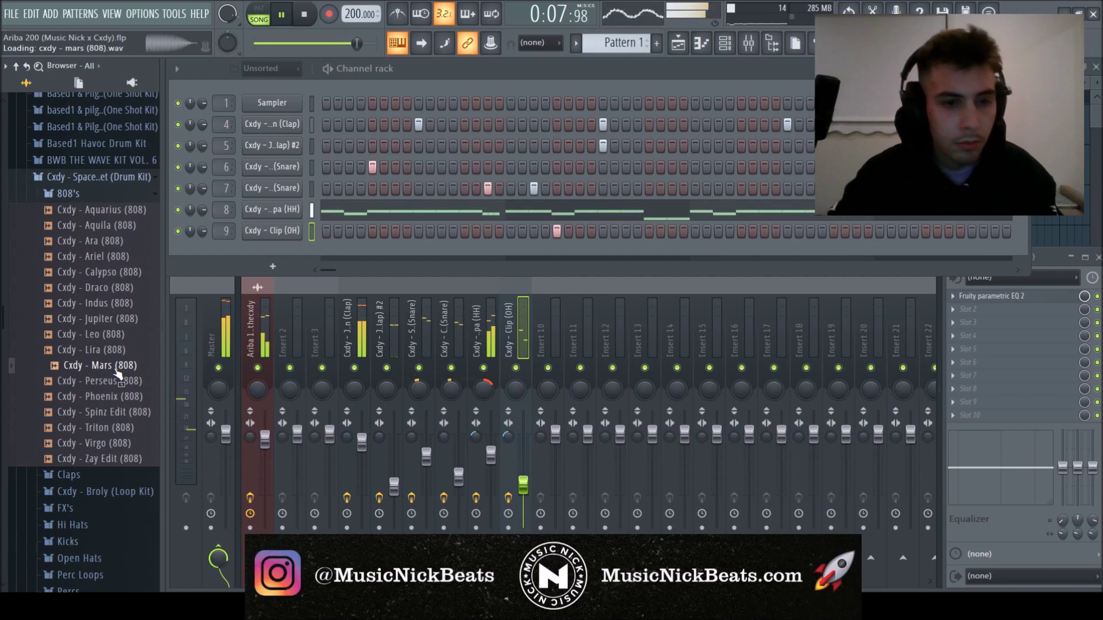
click(115, 272)
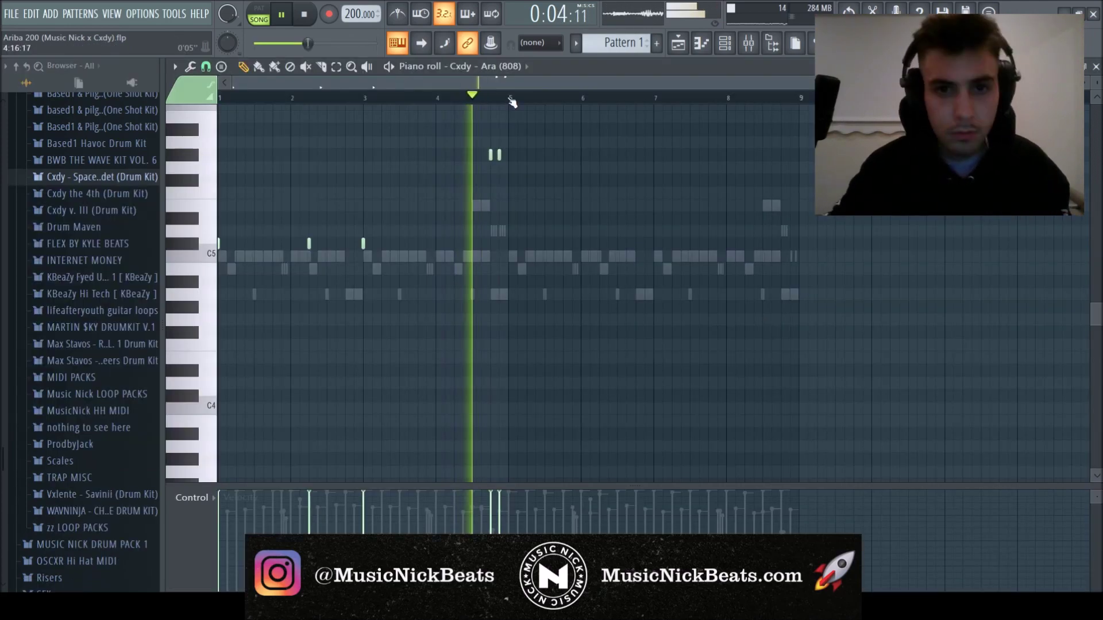
- Repeat the four-bar Ara 808 pattern in bars 5 to 8 and rework the copy into C#5 hits at the start of each bar
key(ctrl+d)
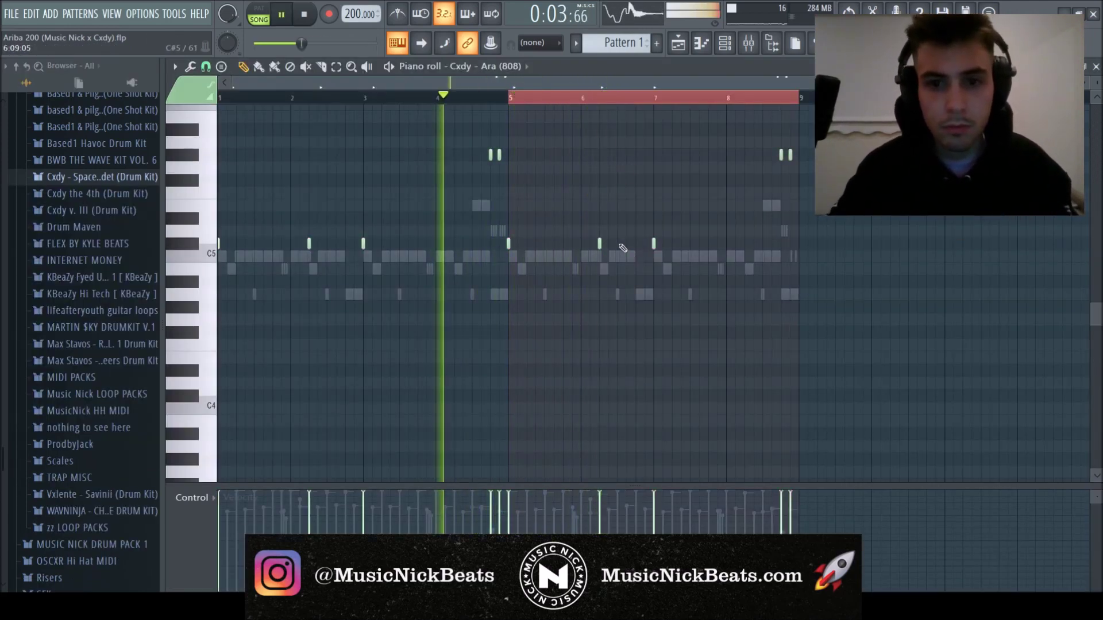
drag(599, 244, 579, 250)
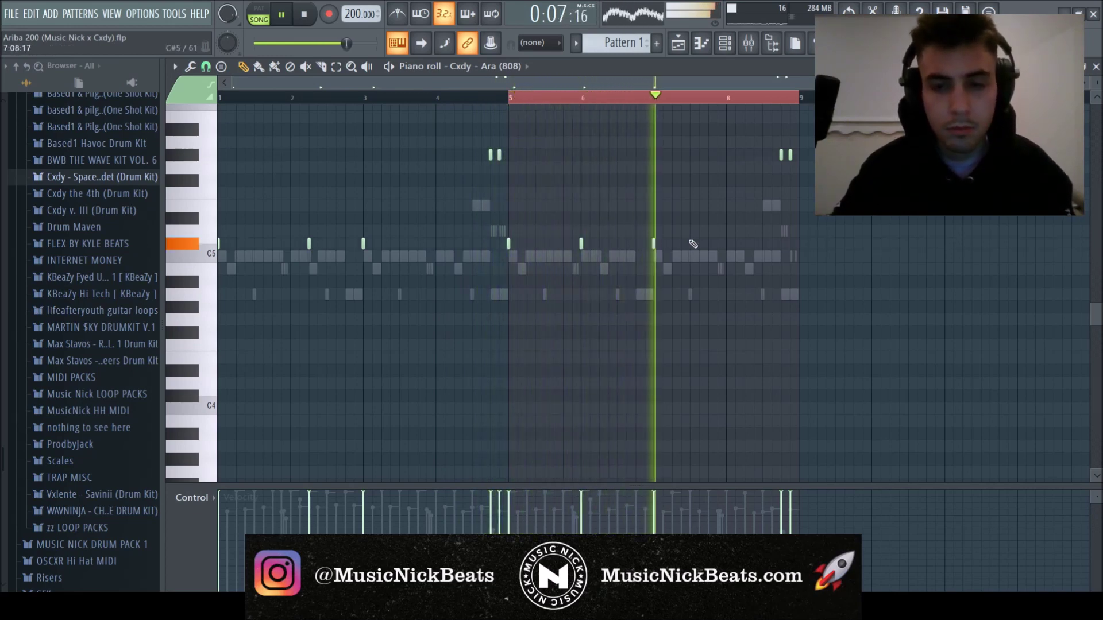
click(727, 245)
right_click(790, 155)
right_click(781, 155)
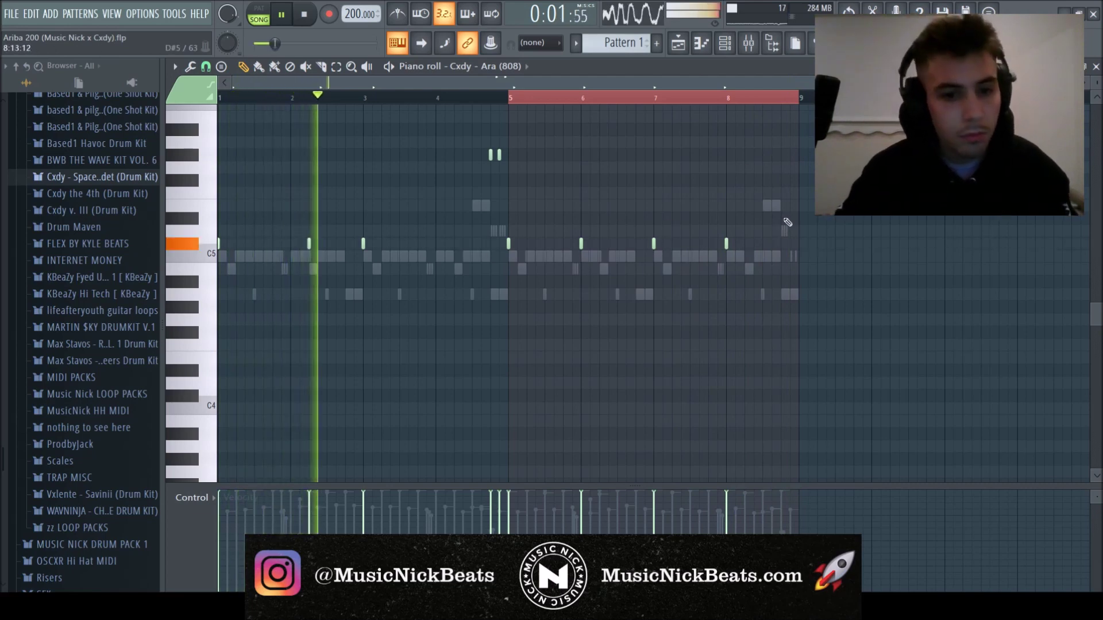
click(1096, 67)
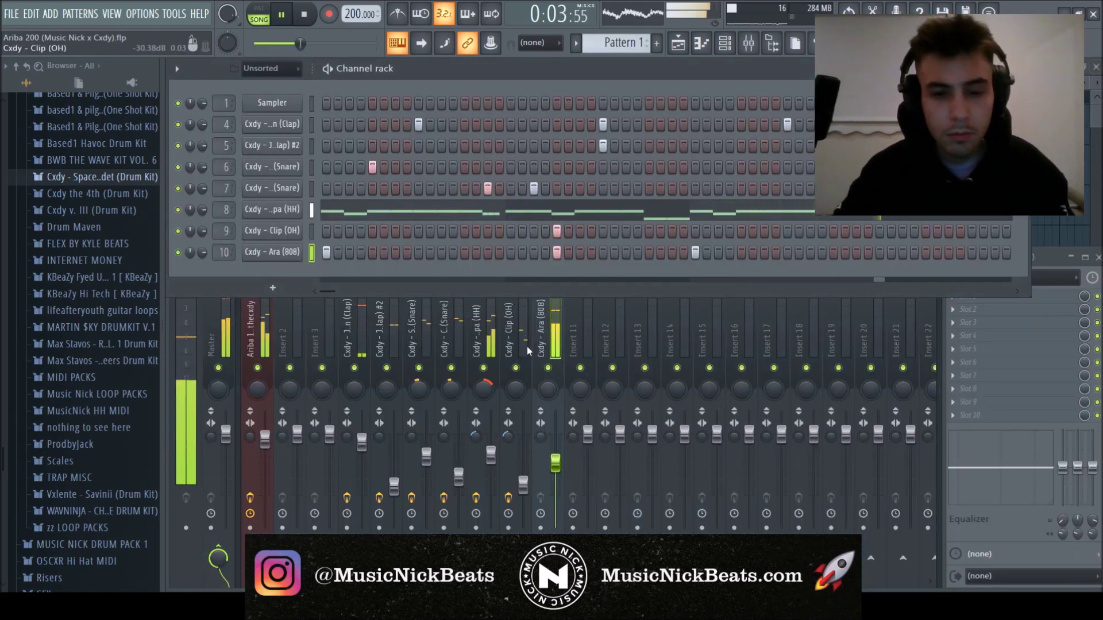
- Replace the two high 808 notes at the end of bar 4 with a single E5 note at 4:05
key(F7)
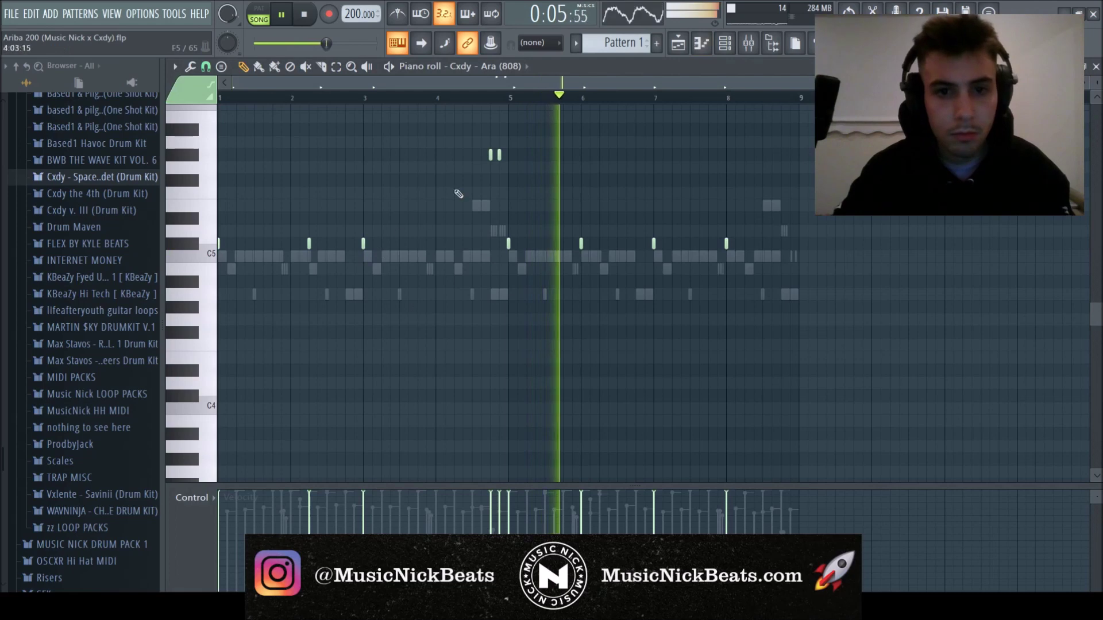
click(304, 26)
key(space)
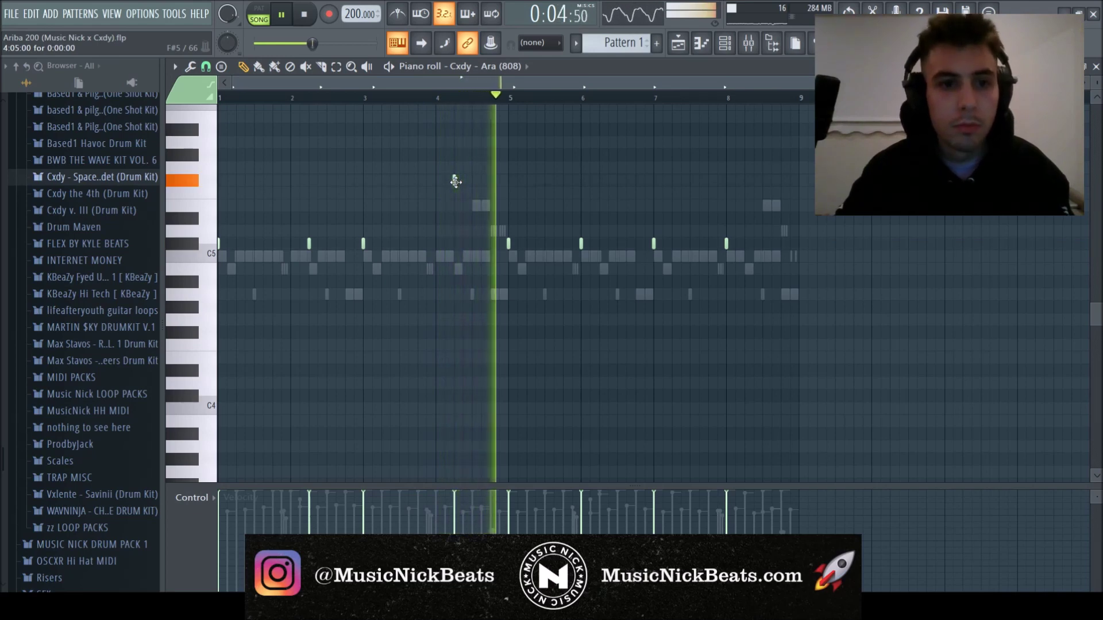
key(space)
click(455, 154)
key(space)
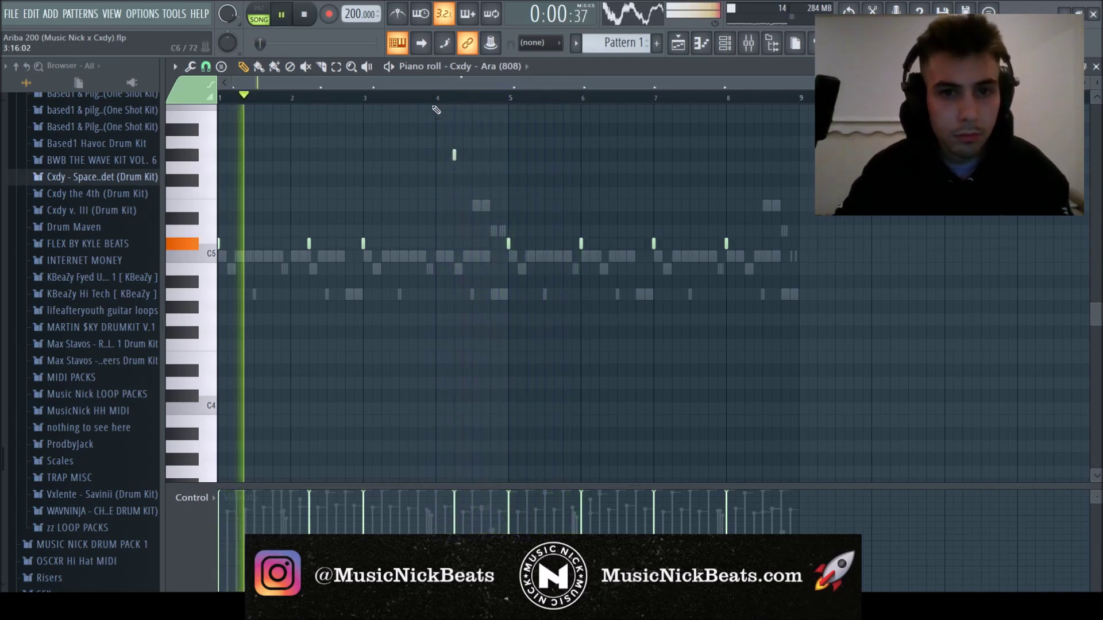
drag(453, 154, 454, 205)
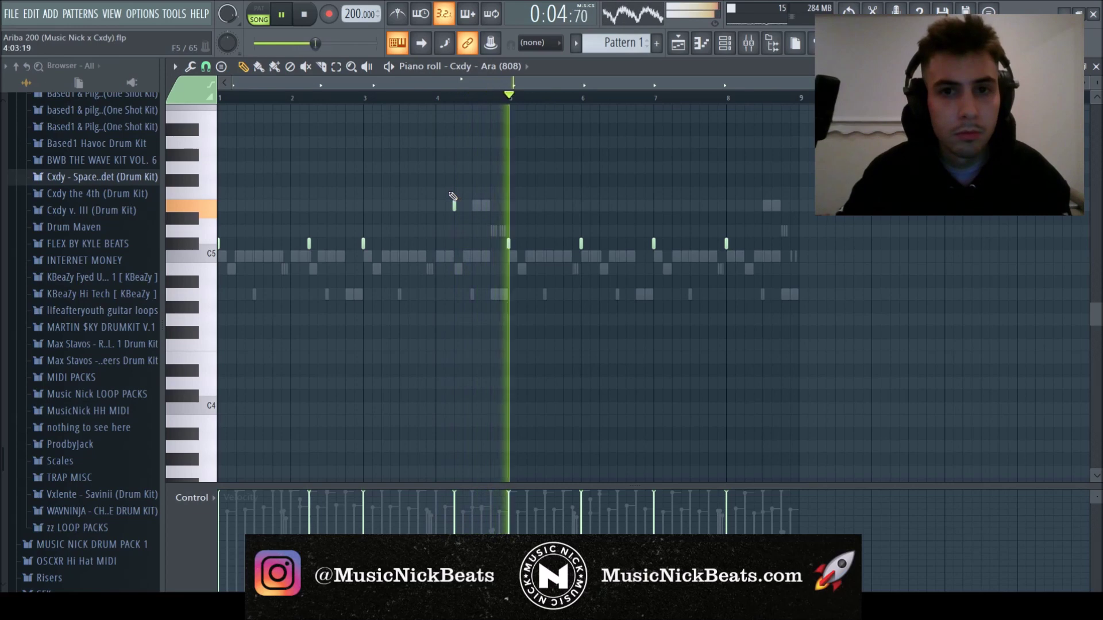
- Transpose the Ara 808 notes up two octaves to check their tuning against the loop, and move the 4:05 note to D#7
key(space)
key(space)
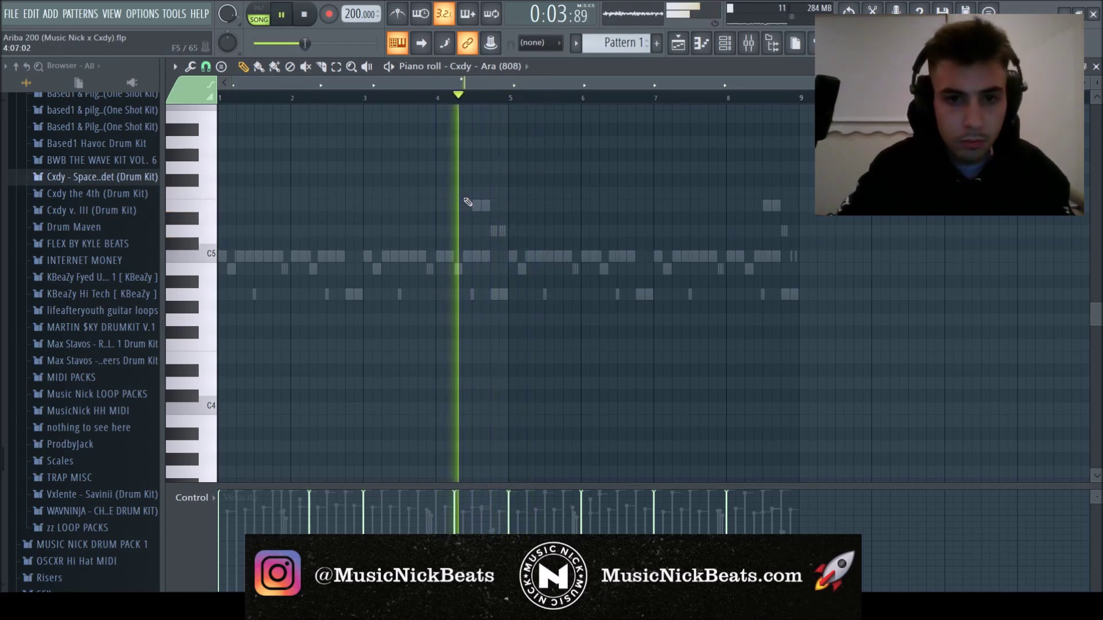
key(ctrl+Up)
key(ctrl+Up)
key(space)
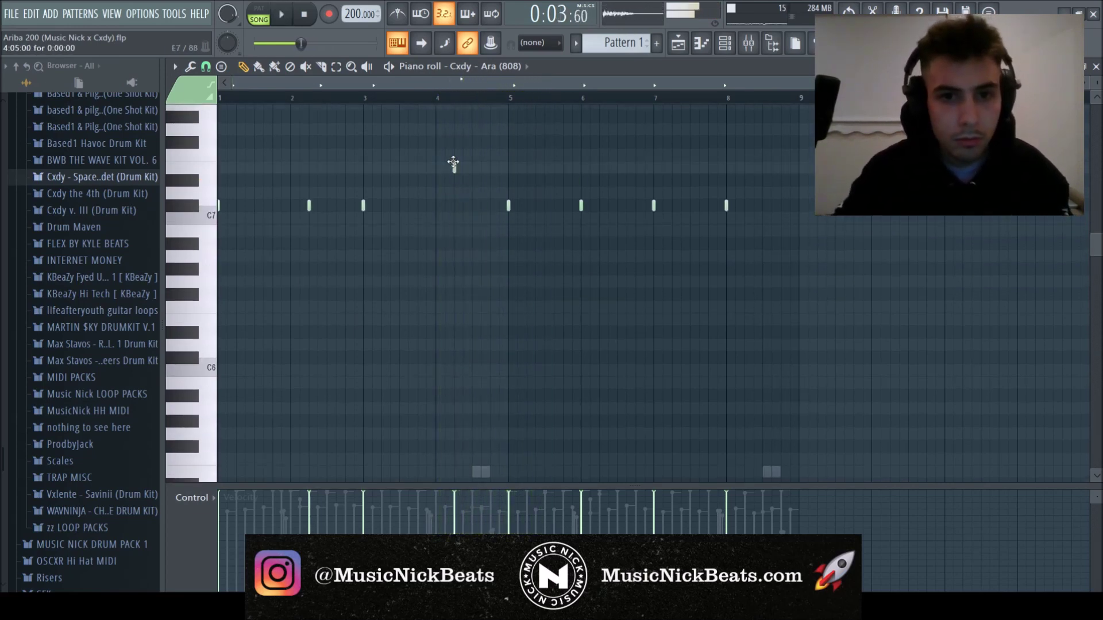
key(space)
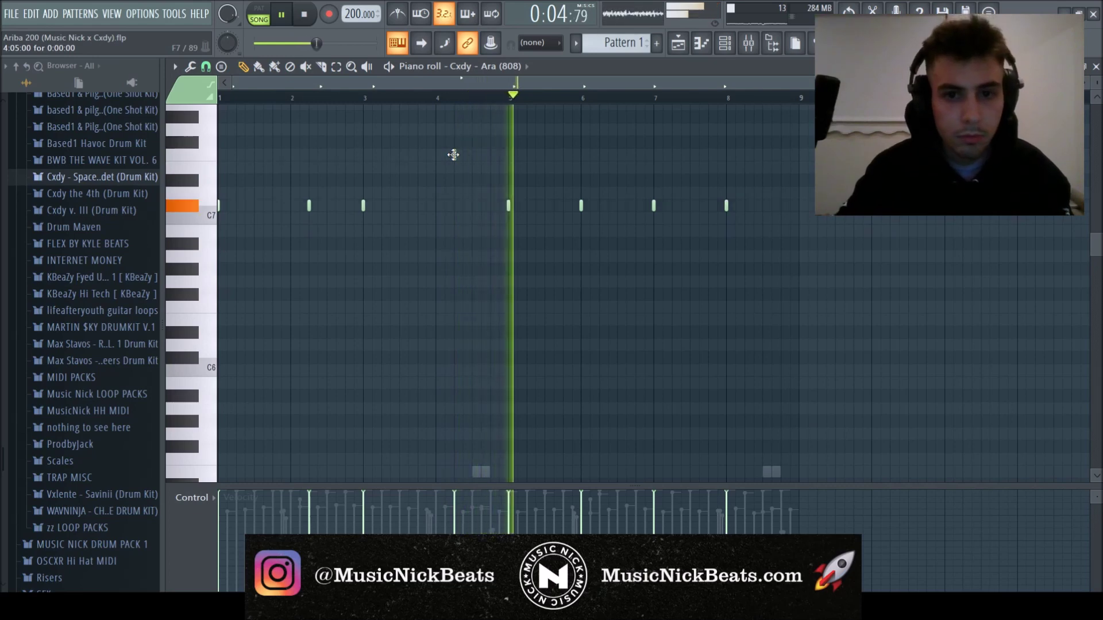
key(space)
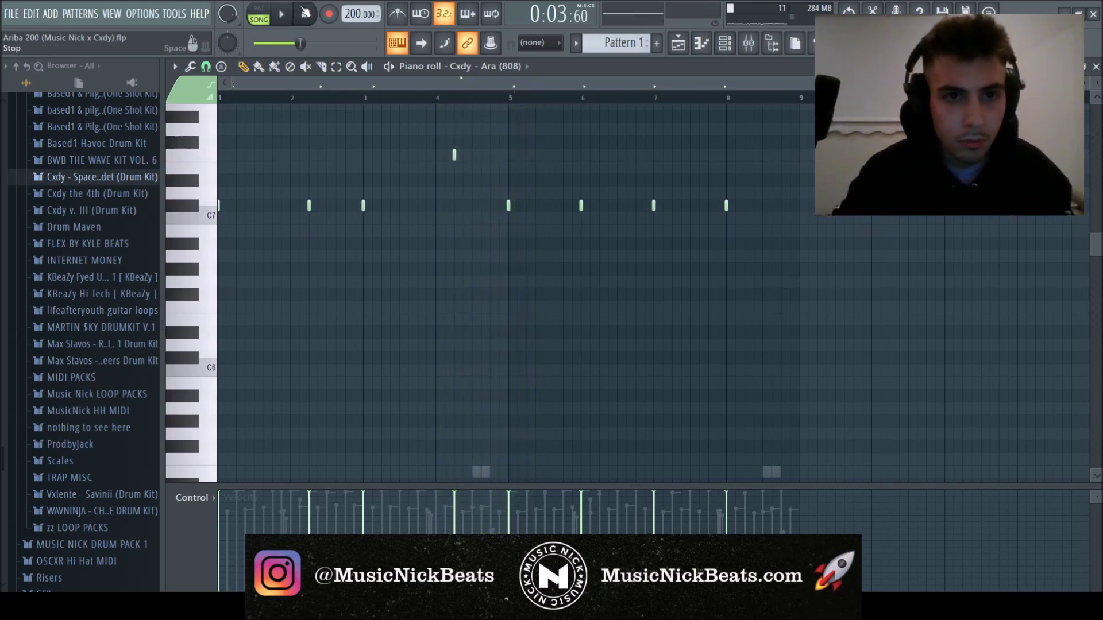
key(space)
drag(453, 155, 454, 182)
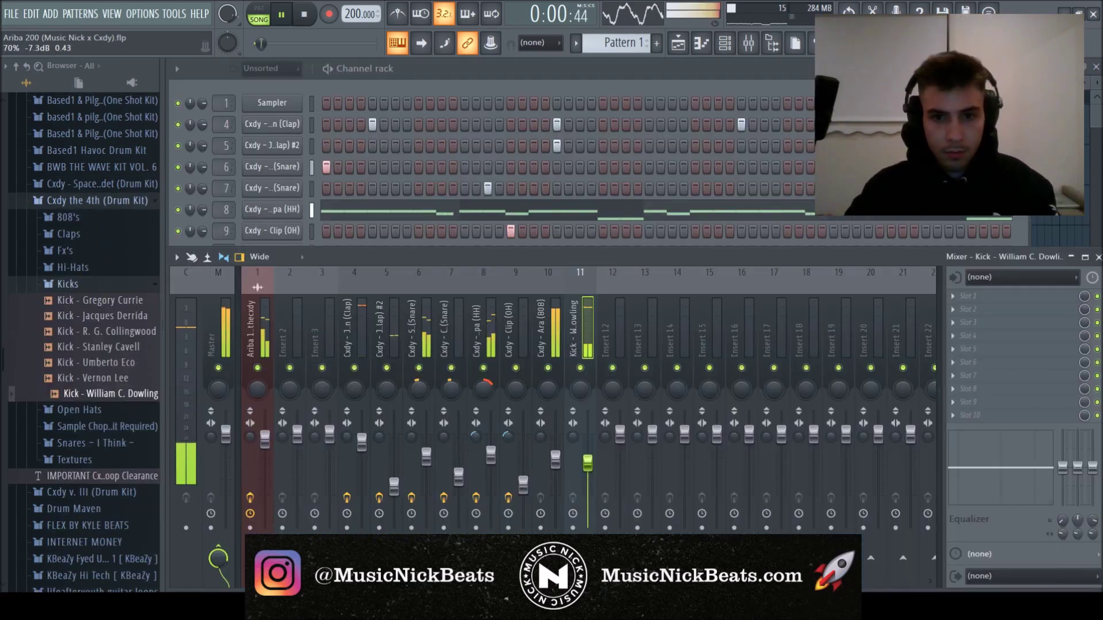
- Select the Cxdy - Ara (808) mixer track and fine-tune its level
click(559, 461)
click(560, 460)
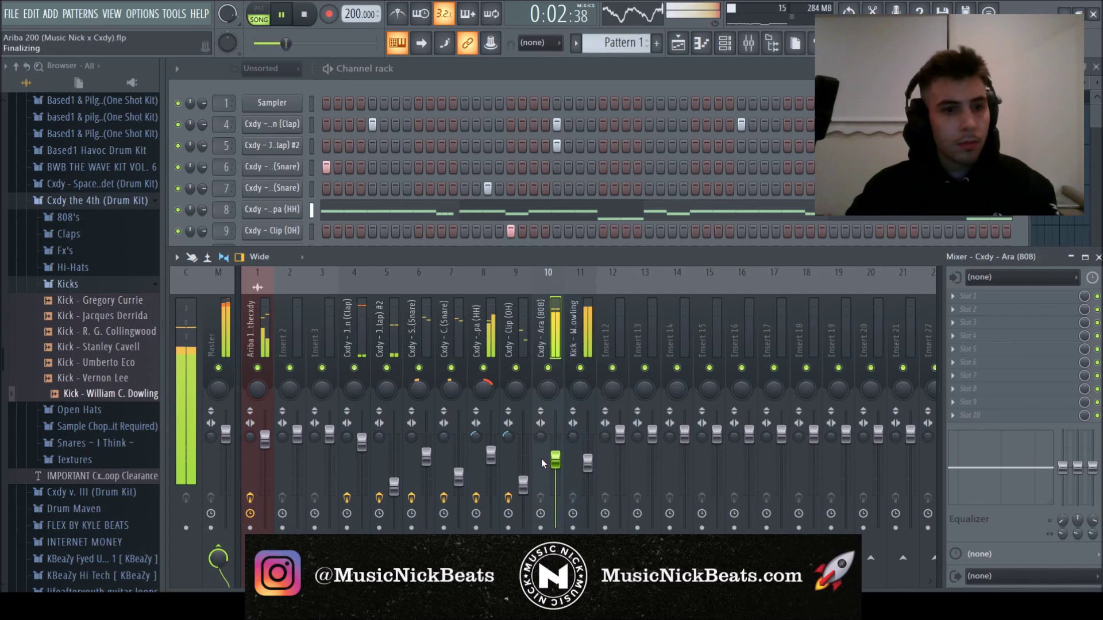
- Add Rim Snare - Mazen Asfour from the Cxdy the 4th snares as a new channel and place hits up to steps 23 and 29
click(76, 285)
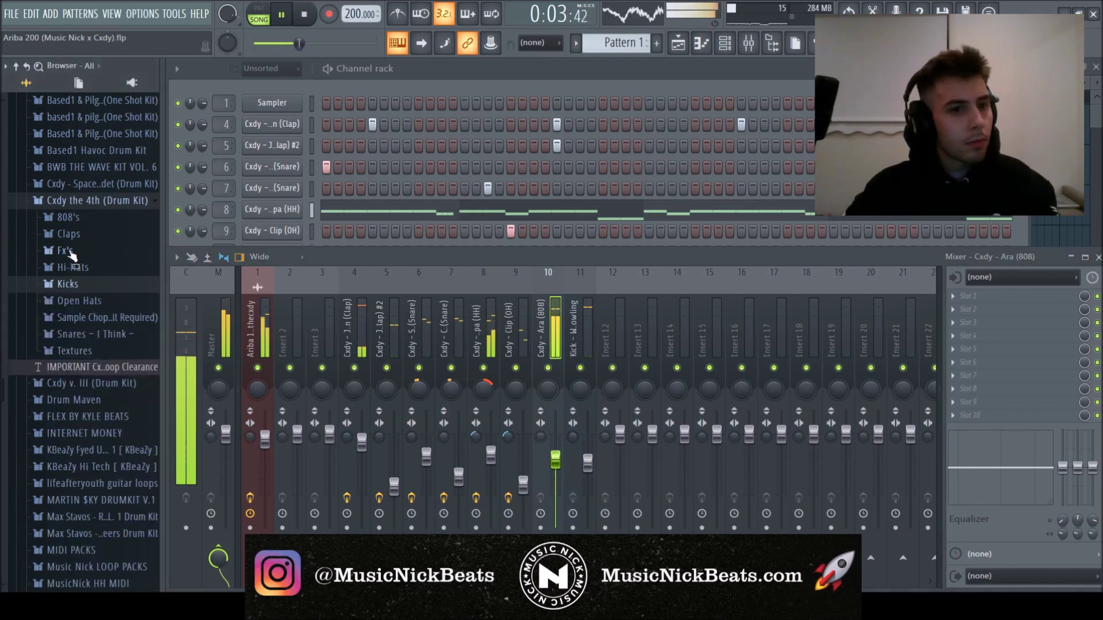
click(92, 334)
click(103, 428)
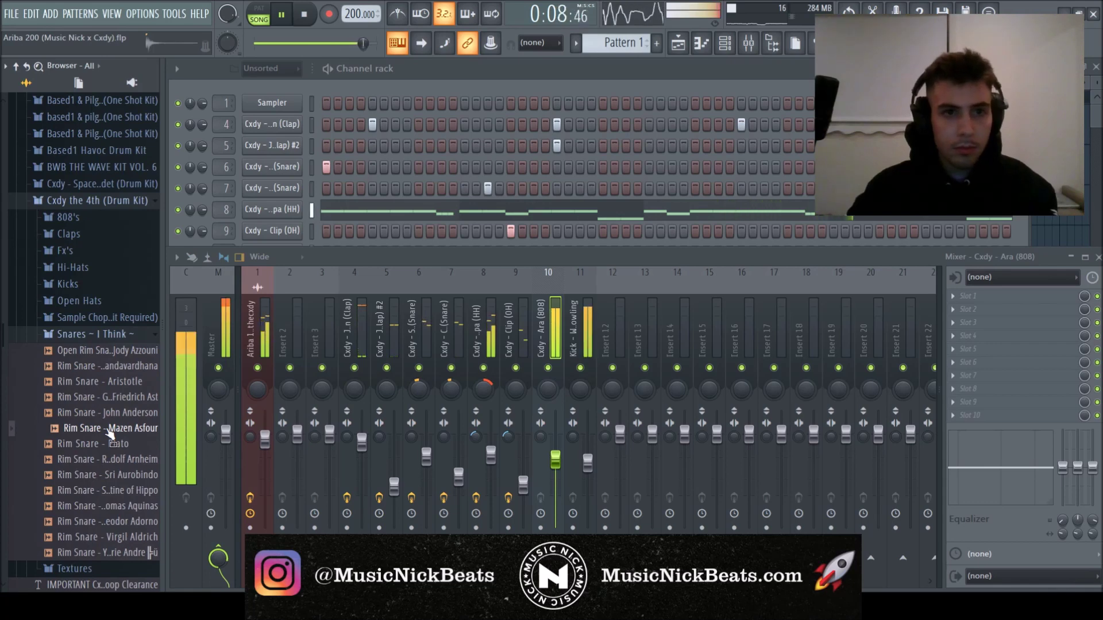
drag(109, 434, 451, 249)
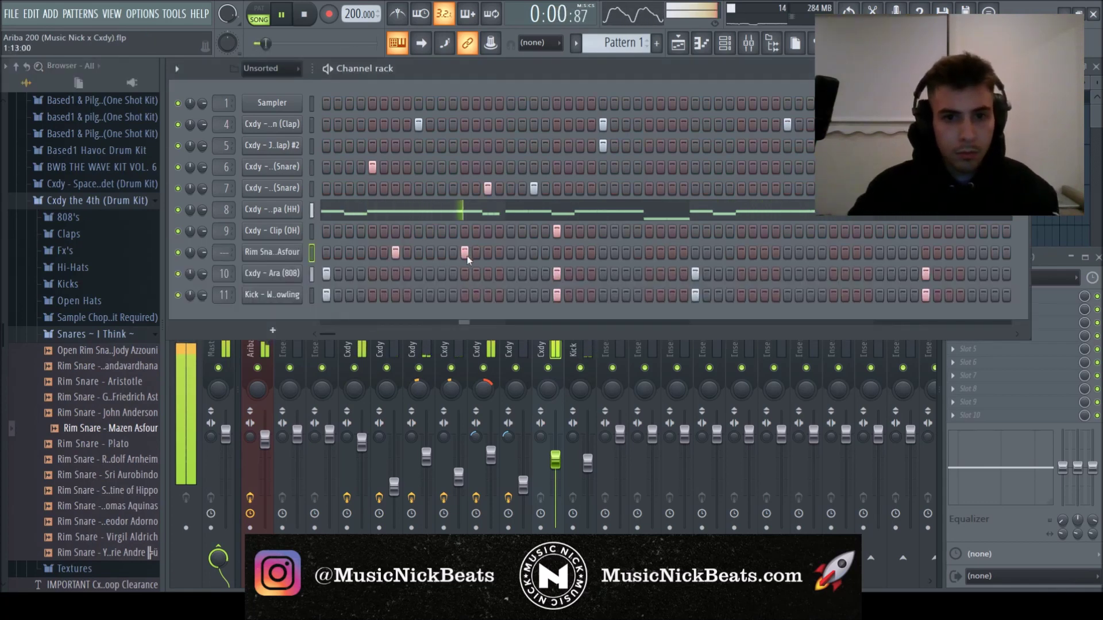
click(580, 253)
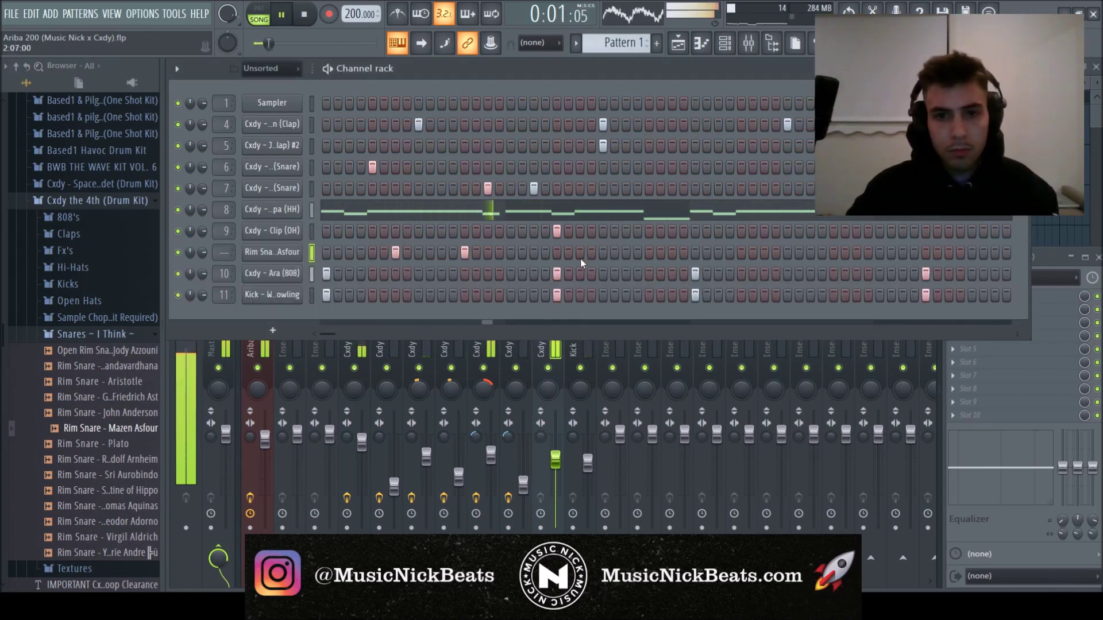
click(649, 252)
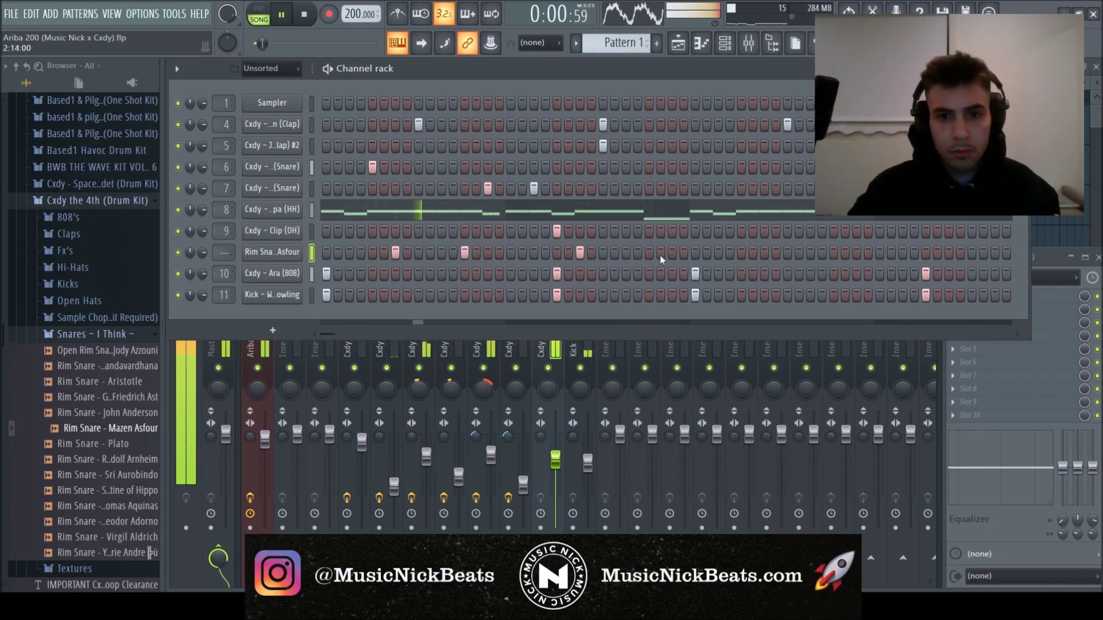
- Repeat the two-bar rim snare pattern to fill all eight bars, and check the channel's sampler settings
right_click(289, 252)
click(310, 258)
scroll(337, 328, down, 5)
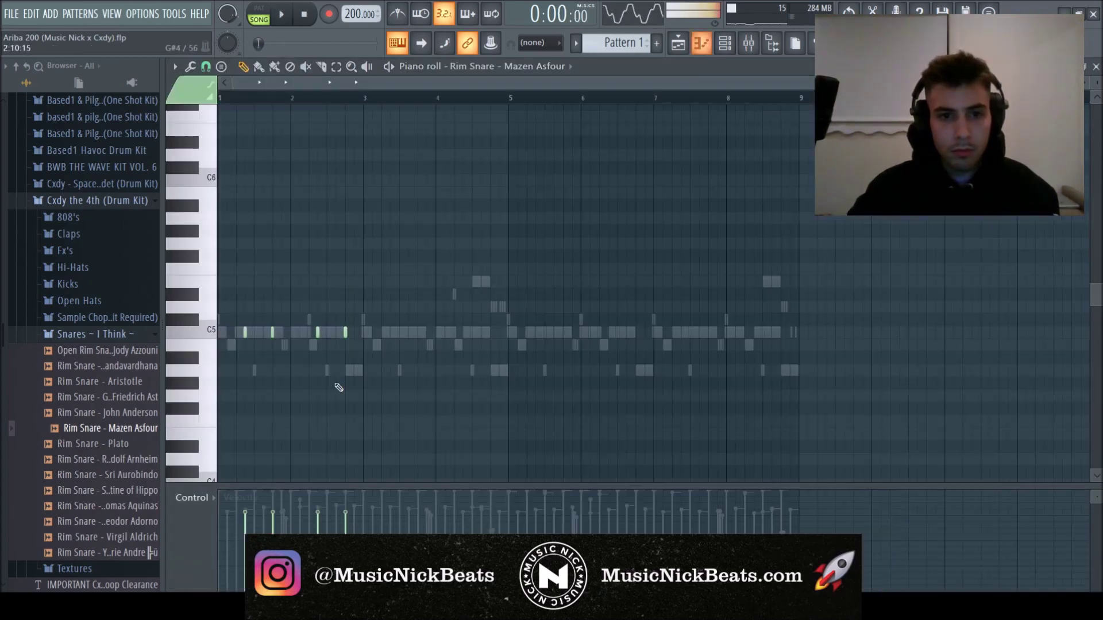
key(ctrl+b)
key(ctrl+b)
key(ctrl+b)
click(1096, 67)
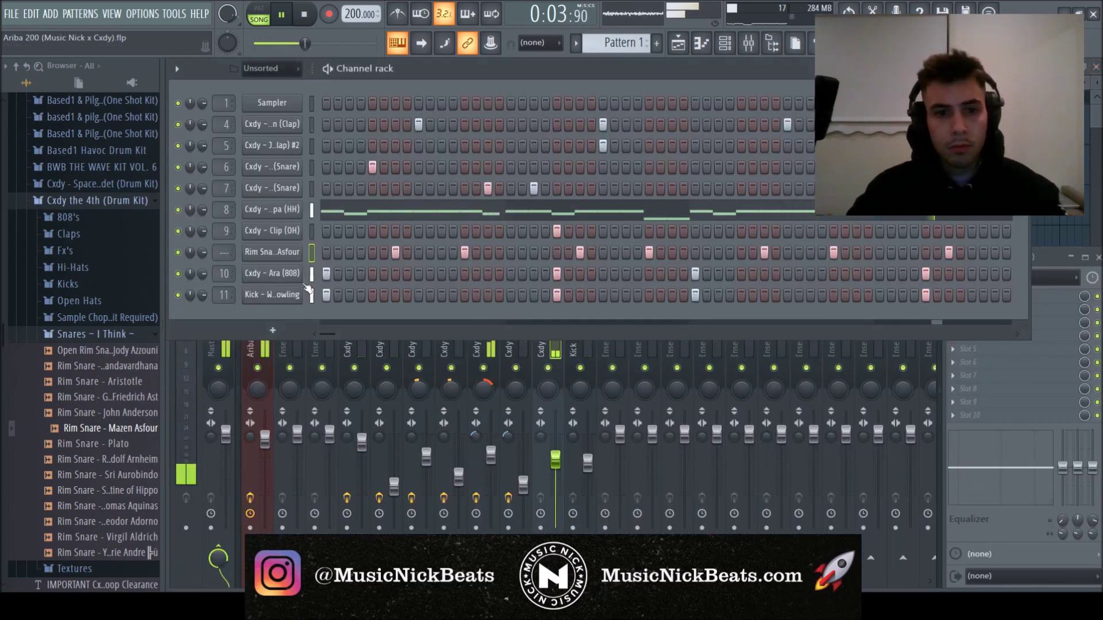
click(290, 256)
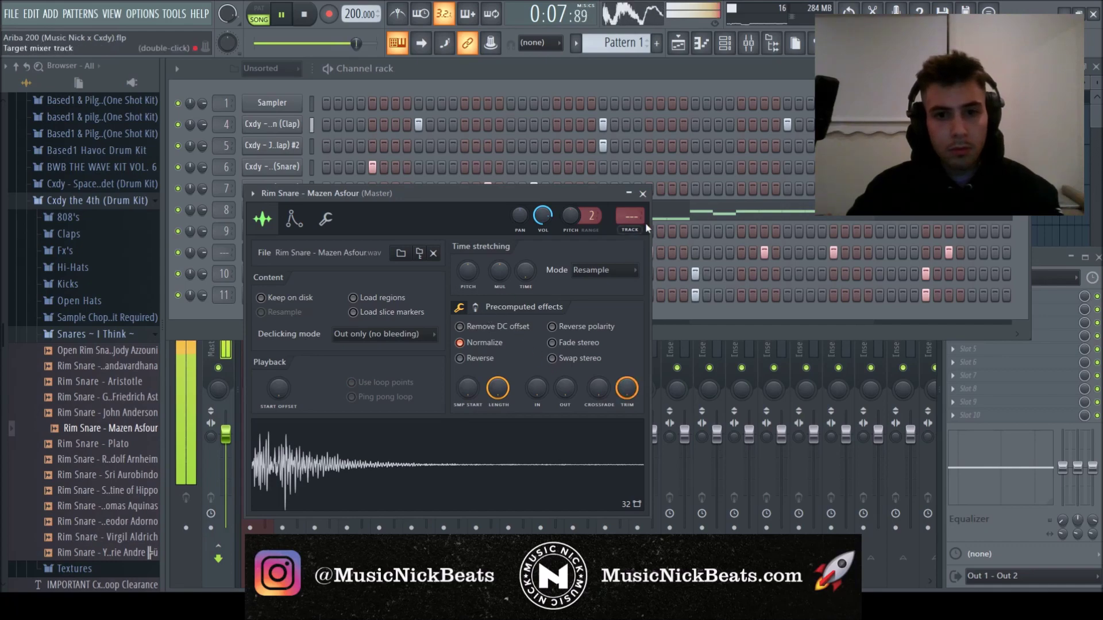
click(643, 193)
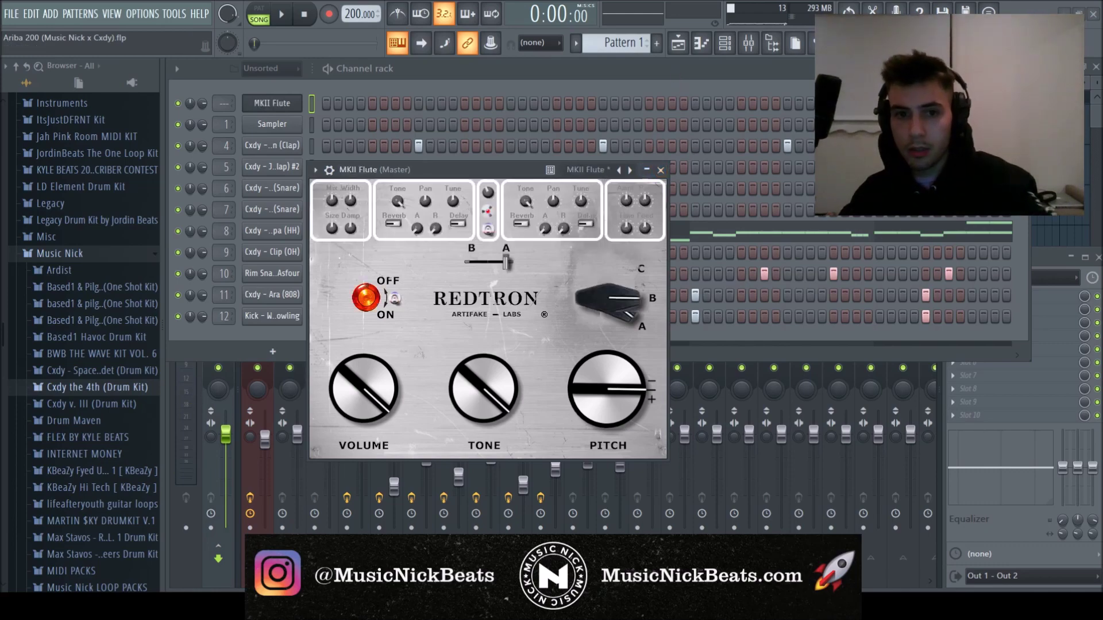
- Close the MKII Flute plug-in, lower mixer insert 2 to -2.5 dB and play back the flute melody in the piano roll
click(661, 169)
click(297, 443)
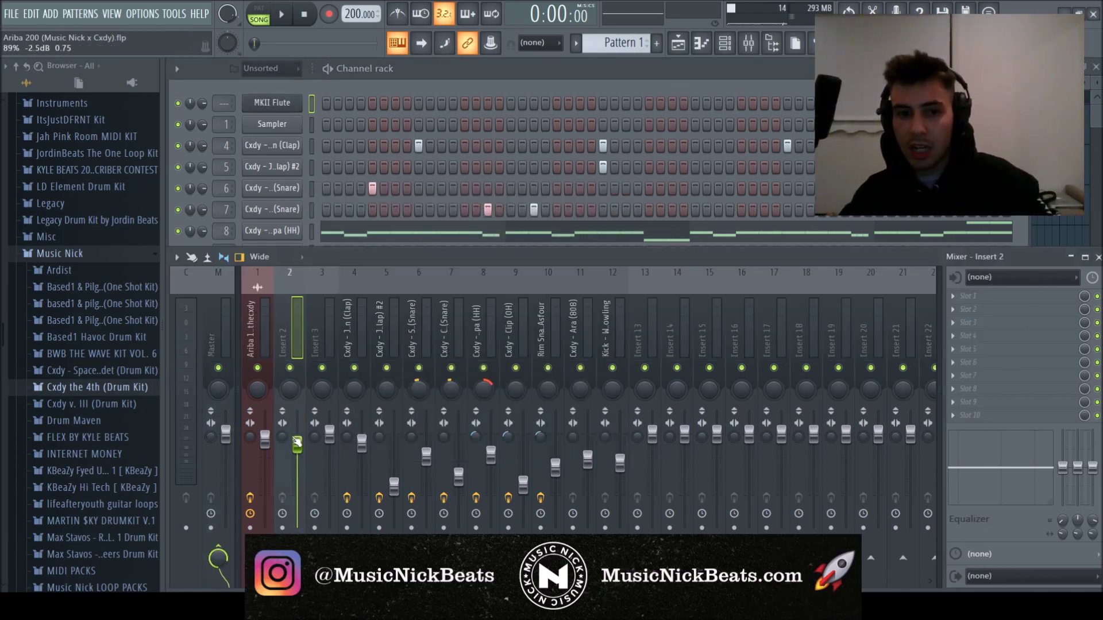
key(F7)
key(space)
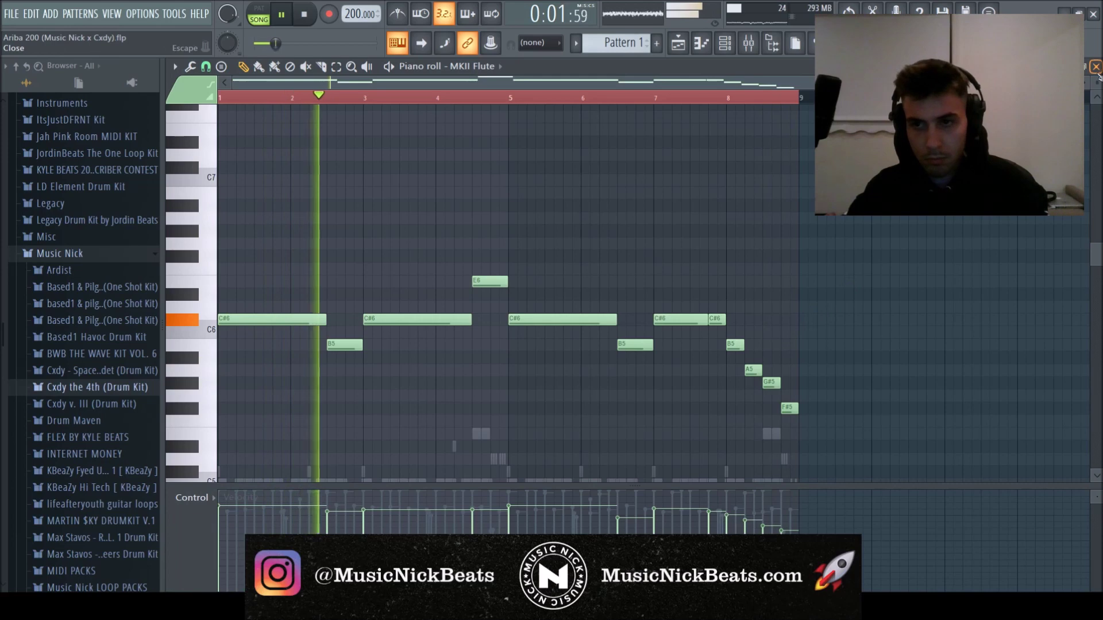
scroll(745, 216, up, 3)
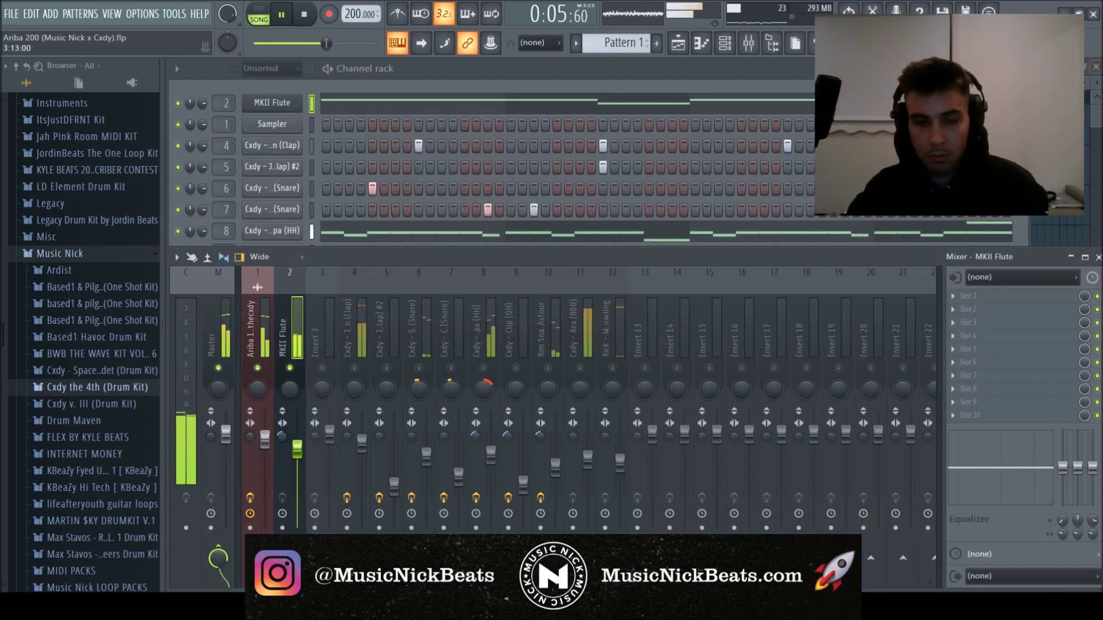
- Lower the MKII Flute's mixer level further and load TR5 Classic Clipper in the Master track's first effect slot
key(F7)
drag(297, 449, 297, 456)
click(953, 297)
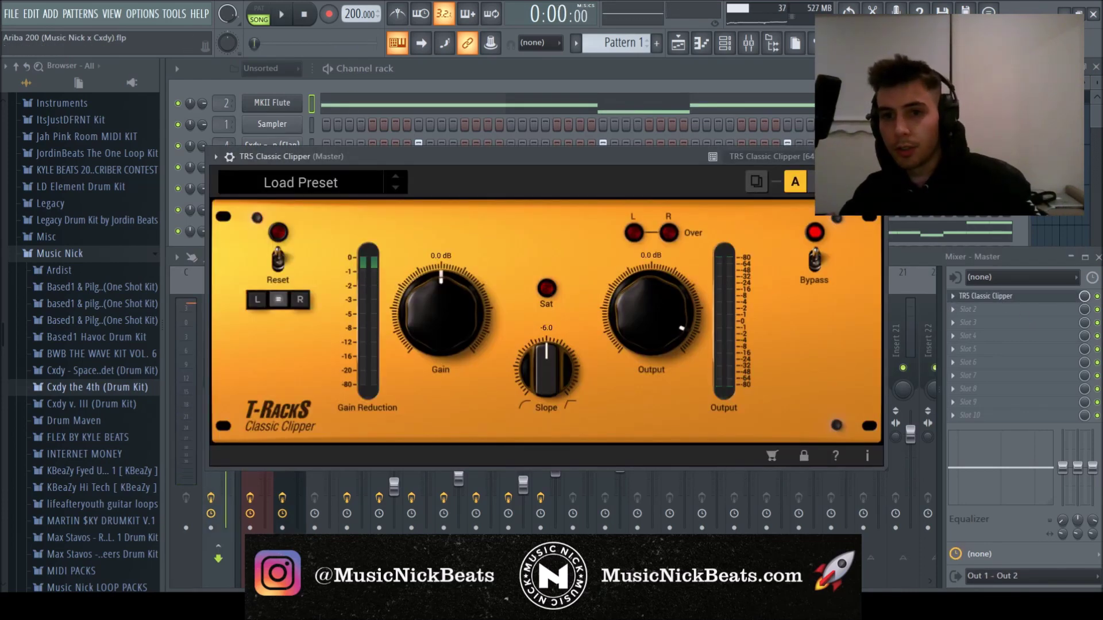
- Close the Classic Clipper, unmute the Hupa hi-hat and Clip open hat inserts, and lower the Hupa hi-hat to about -8.7 dB
click(850, 156)
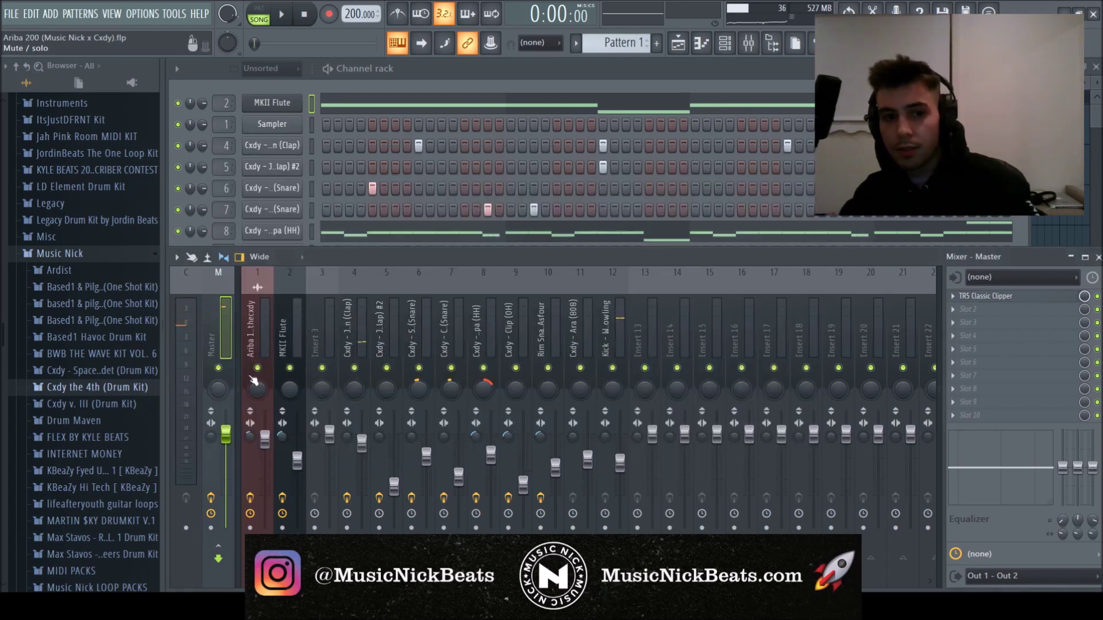
click(482, 369)
drag(491, 456, 490, 466)
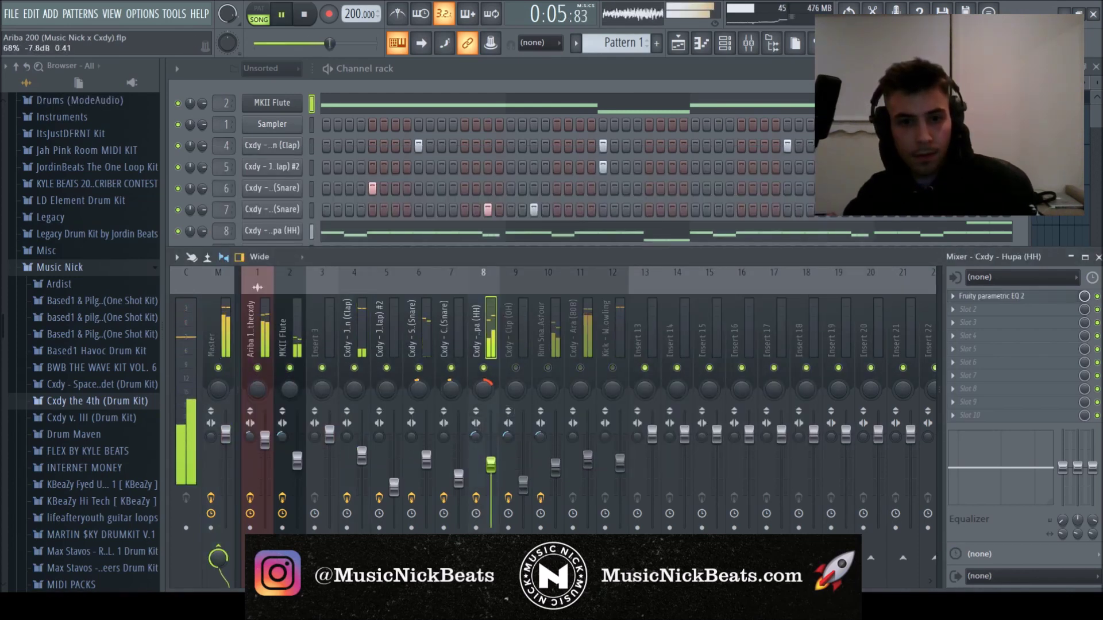
click(515, 368)
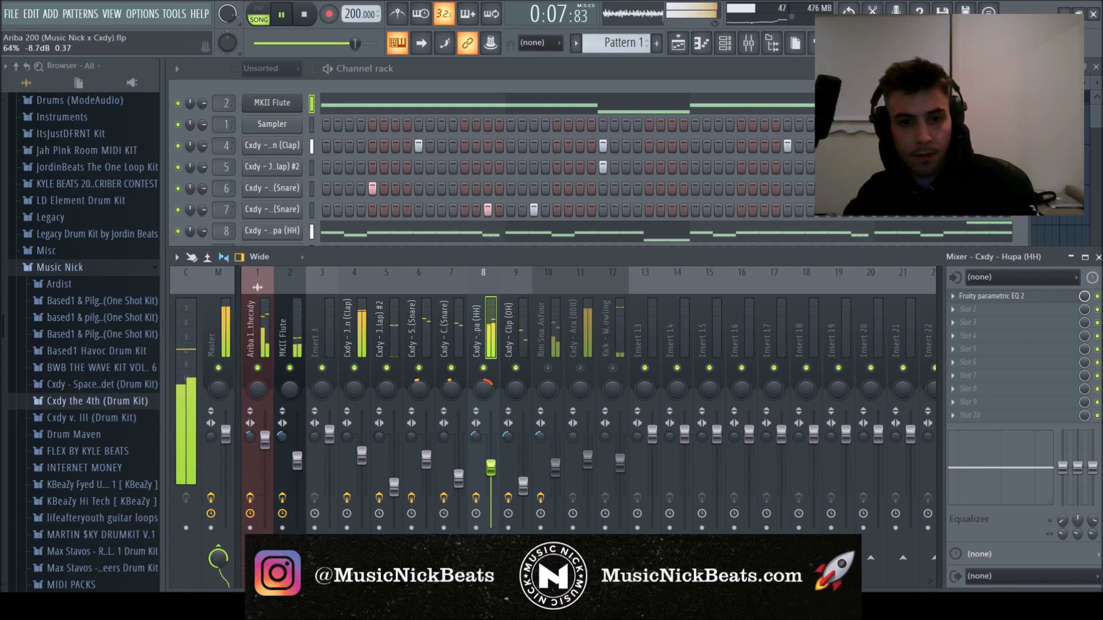
- Unmute the rim snare, Ara 808 and kick inserts during playback and lower their mixer levels slightly
click(548, 369)
drag(556, 466, 619, 469)
click(580, 368)
click(612, 369)
drag(587, 463, 586, 461)
- Roll off the Ara 808's extreme lows and highs with Fruity parametric EQ 2, and play back the arrangement
click(954, 296)
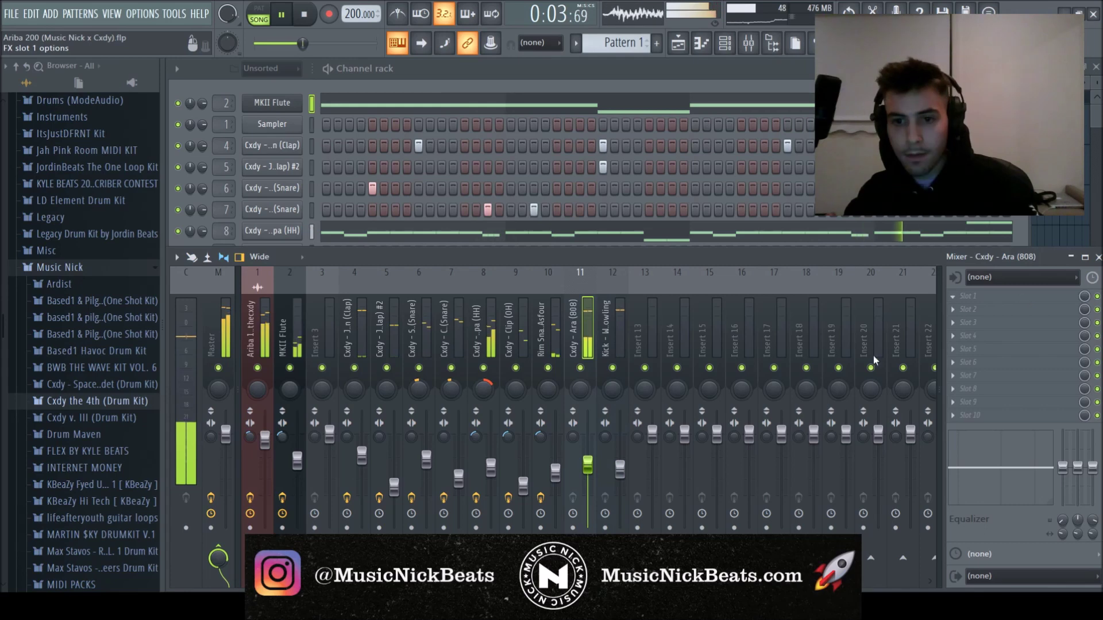
click(750, 473)
click(501, 191)
click(733, 303)
drag(533, 308, 520, 309)
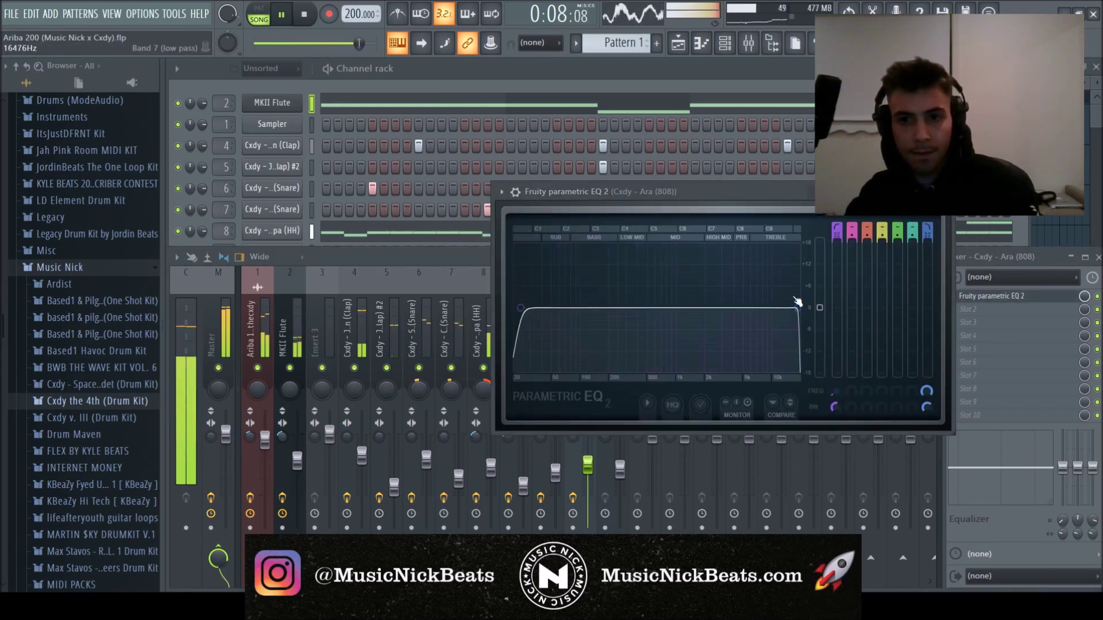
drag(797, 310, 795, 309)
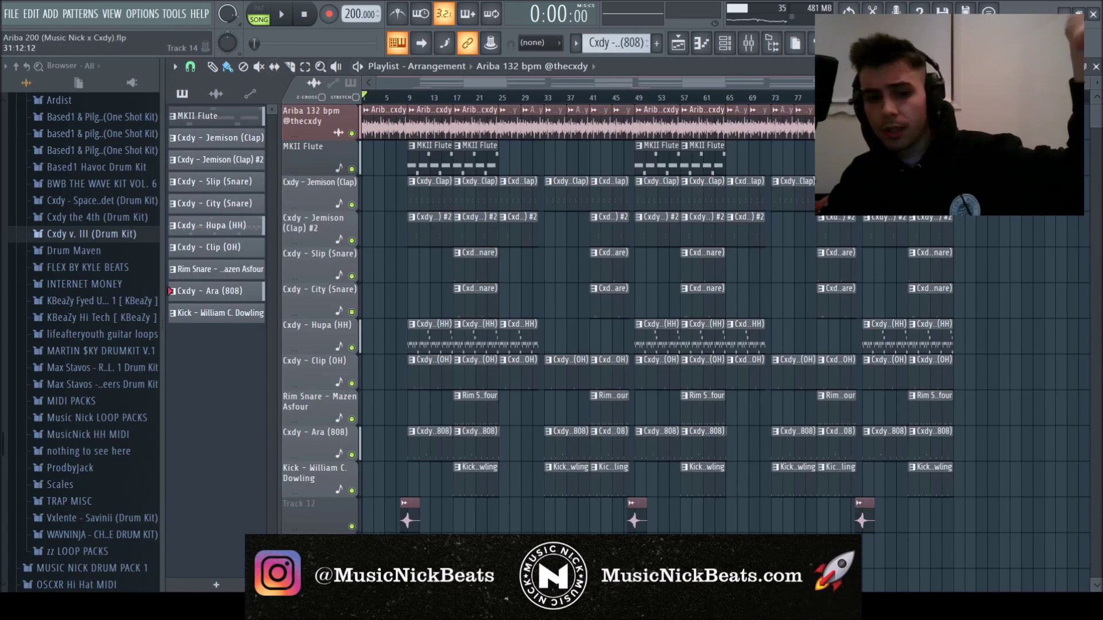
click(290, 14)
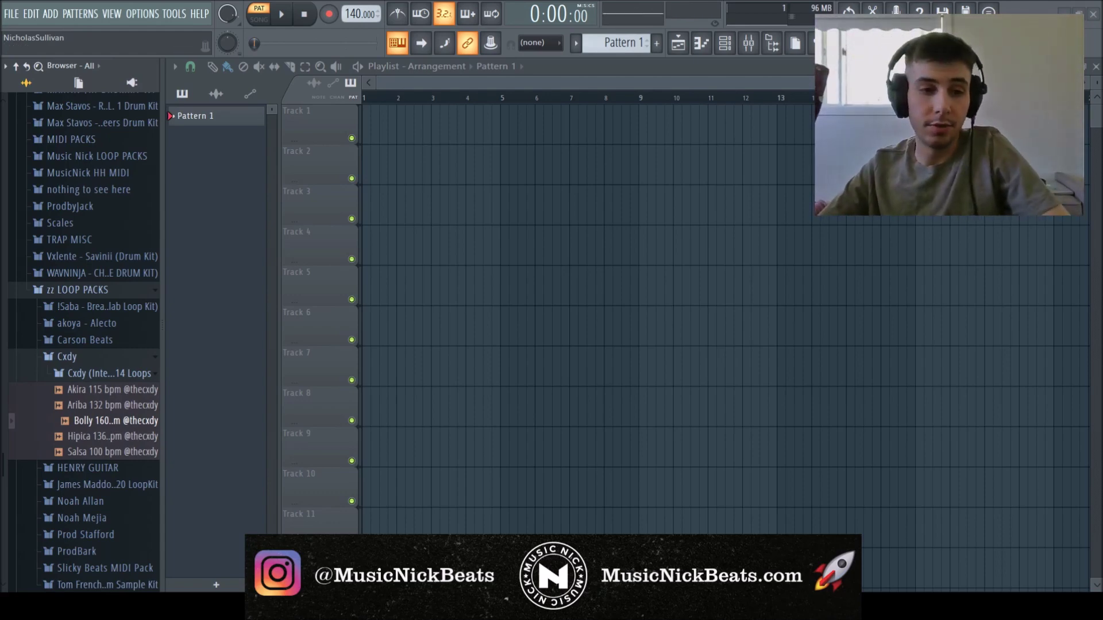
drag(109, 424, 309, 125)
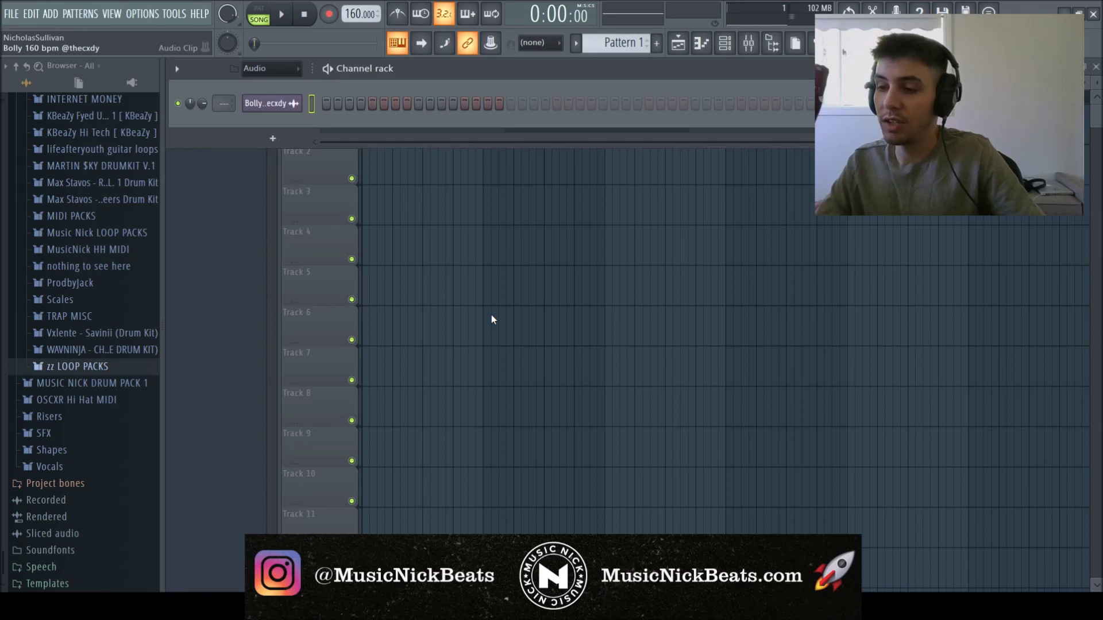
key(x)
key(c)
key(v)
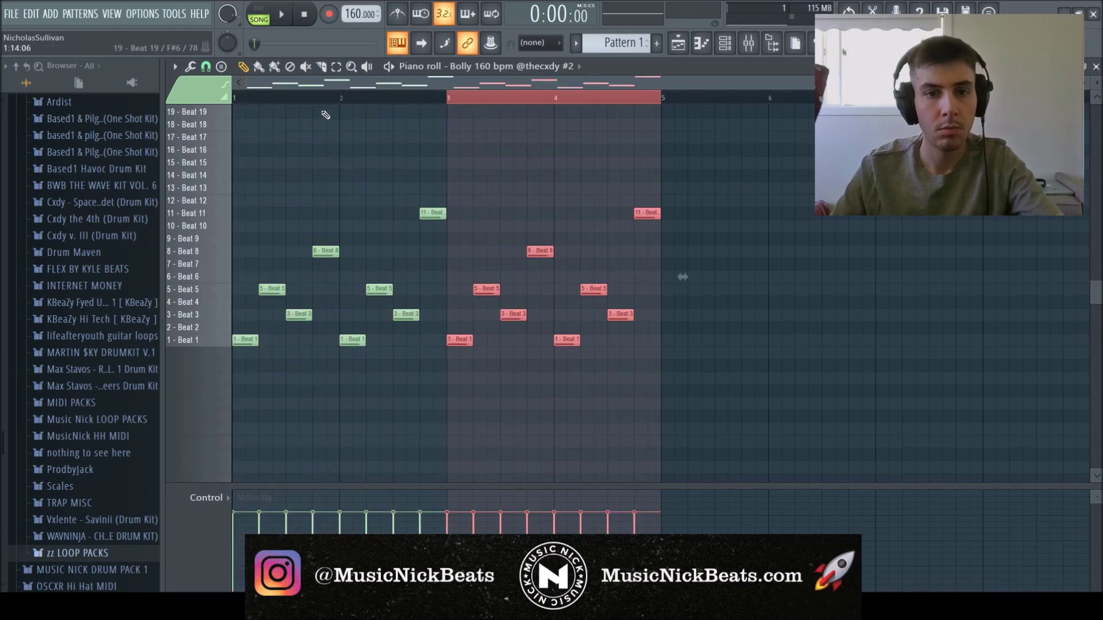
key(space)
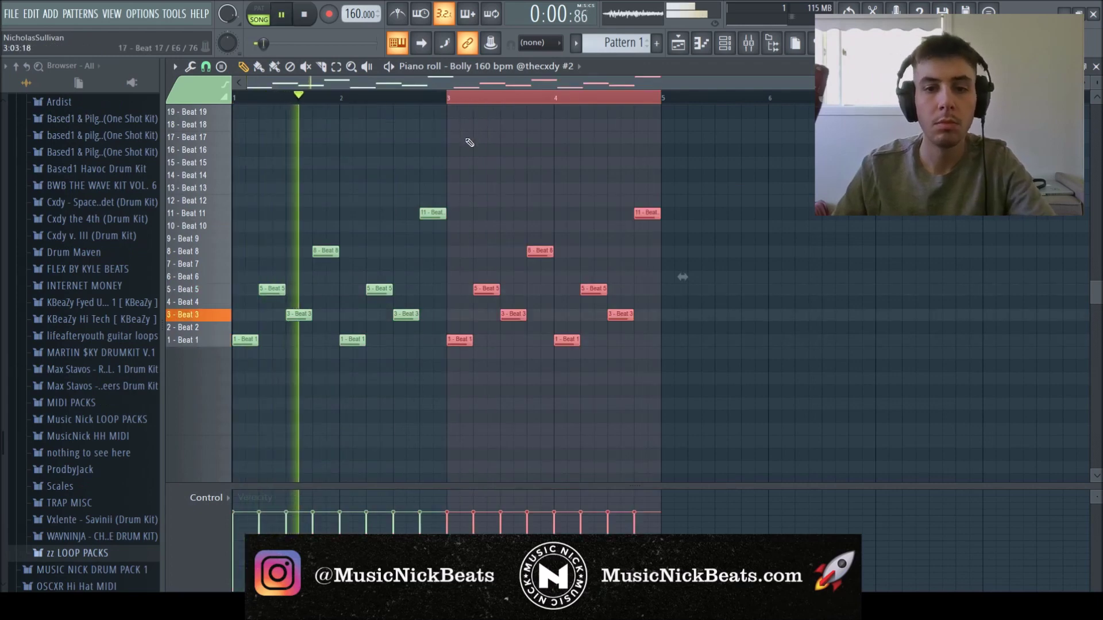
- Rework the Bolly #2 slice pattern with higher slices from Beats 30 to 32 and play it back over eight bars
scroll(479, 152, up, 1)
ctrl+click(530, 205)
drag(540, 289, 548, 197)
key(space)
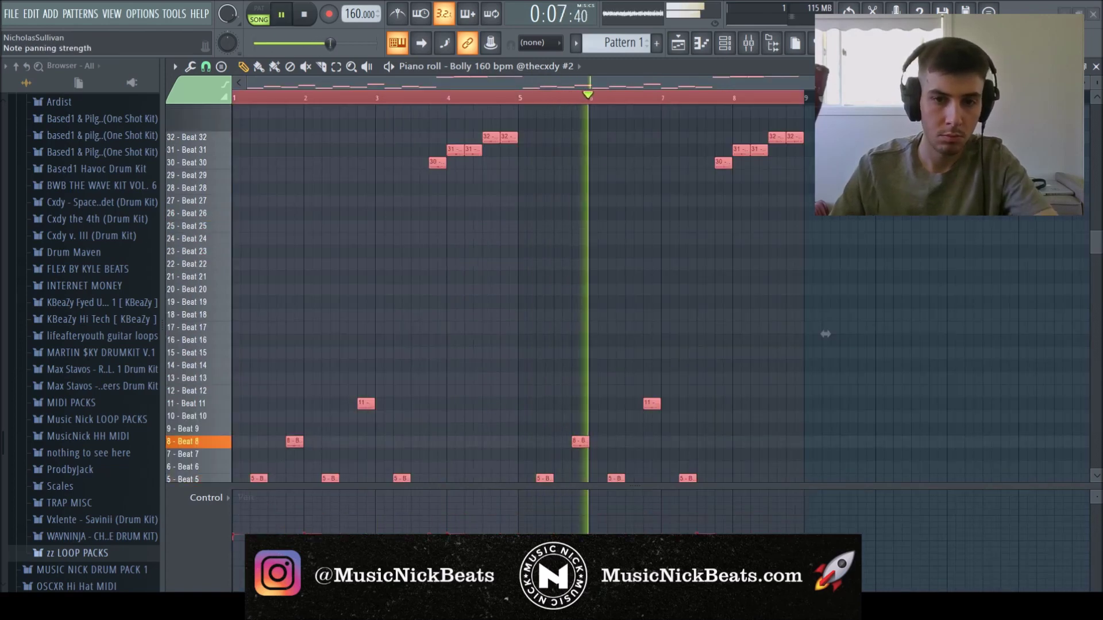
click(805, 399)
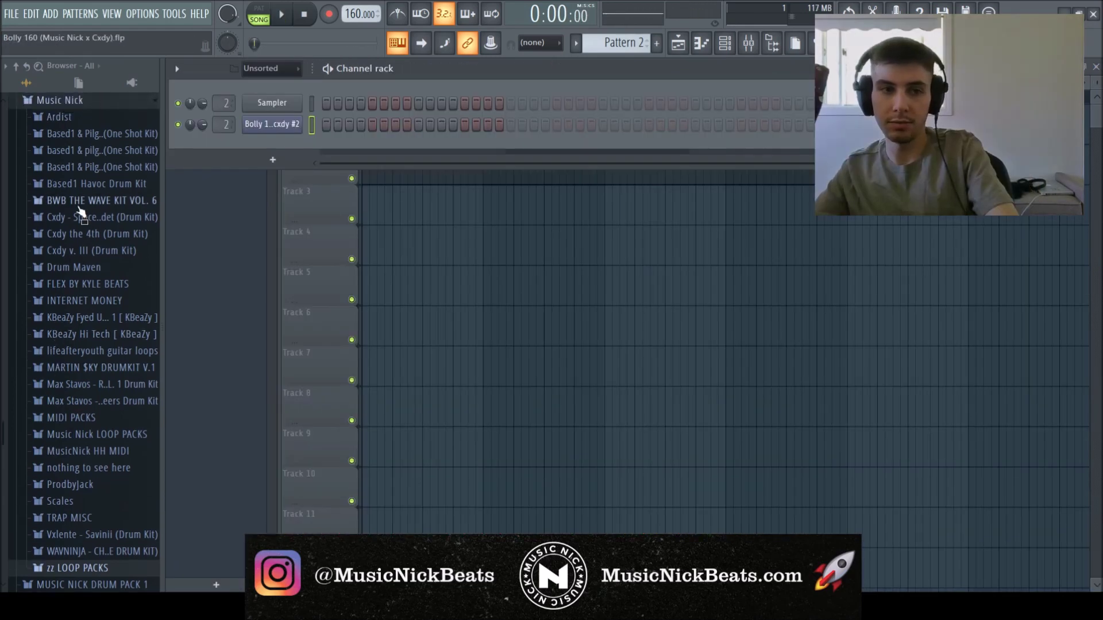
- Open the Free Curtiss King Drum Kits inside the TRAP MISC folder of the Music Nick samples
scroll(80, 207, up, 2)
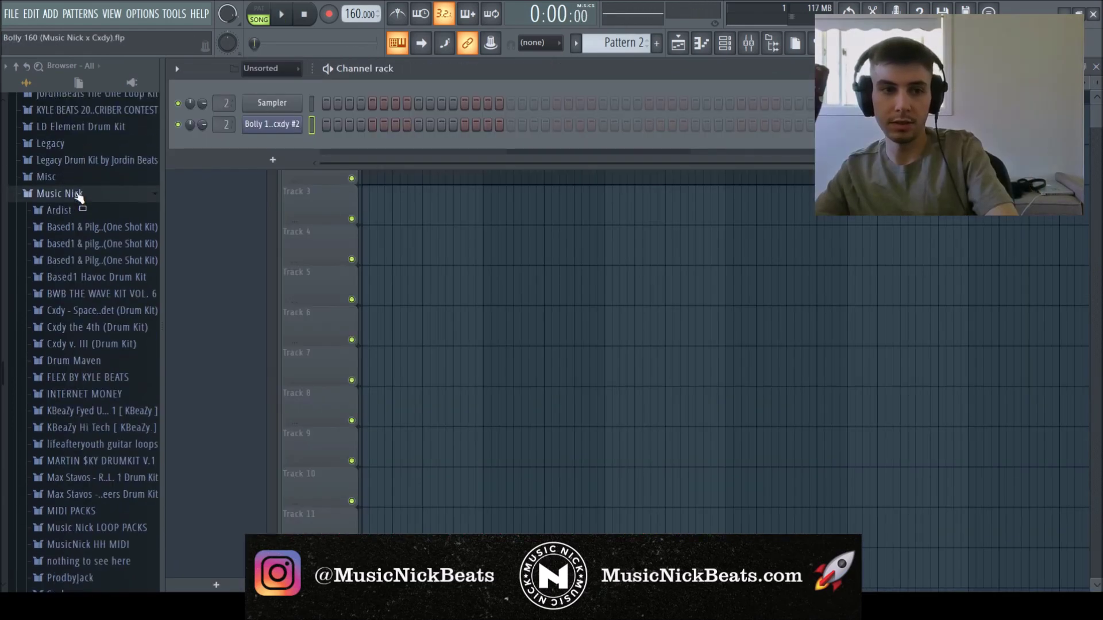
scroll(76, 402, down, 6)
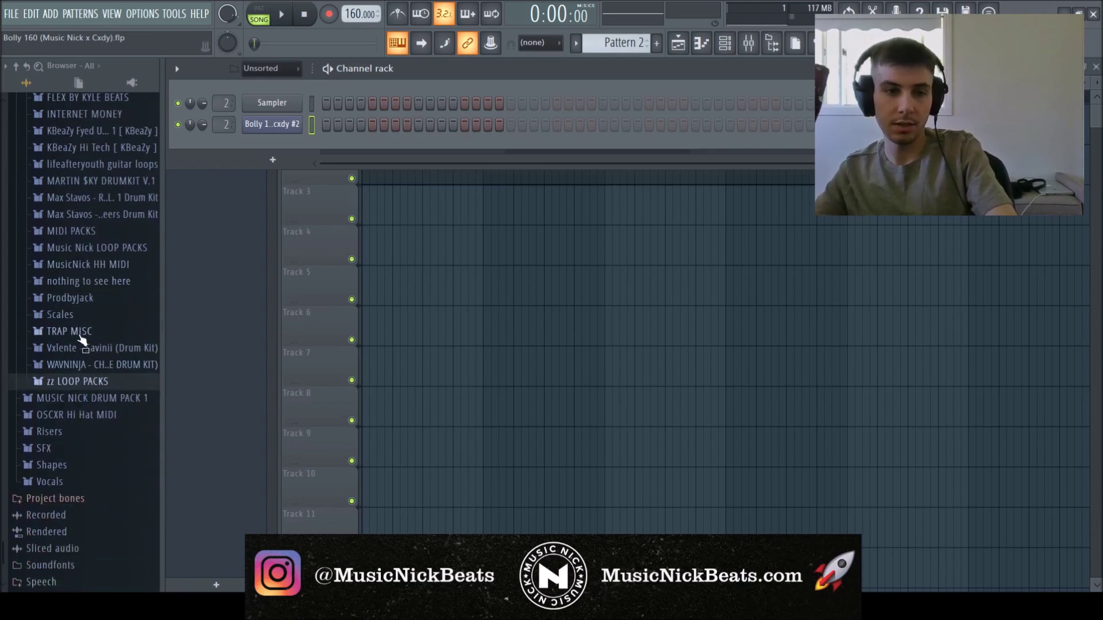
click(74, 332)
click(86, 383)
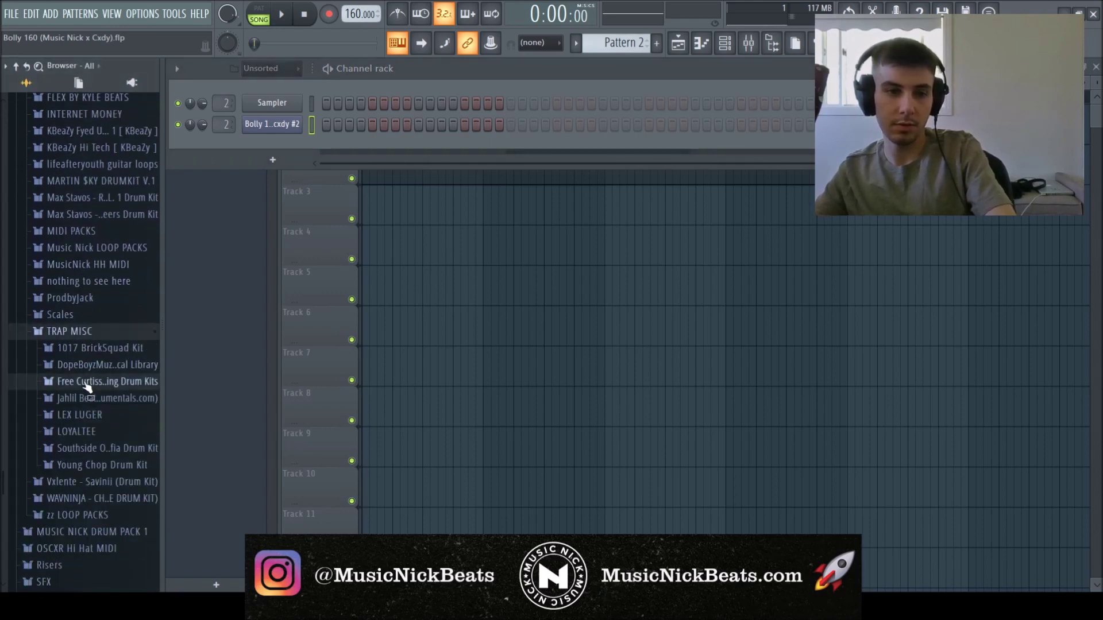
click(79, 401)
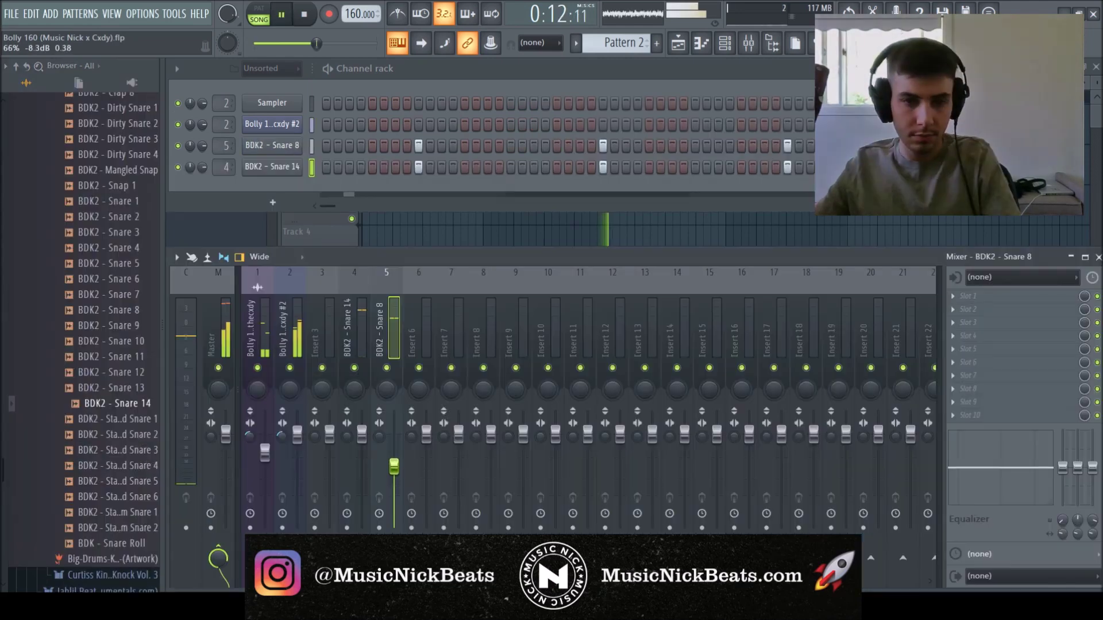
- Lower the mixer levels of BDK2 - Snare 14 and BDK2 - Tamborine 5, bringing the tambourine down to about -14.8 dB
drag(361, 432, 362, 451)
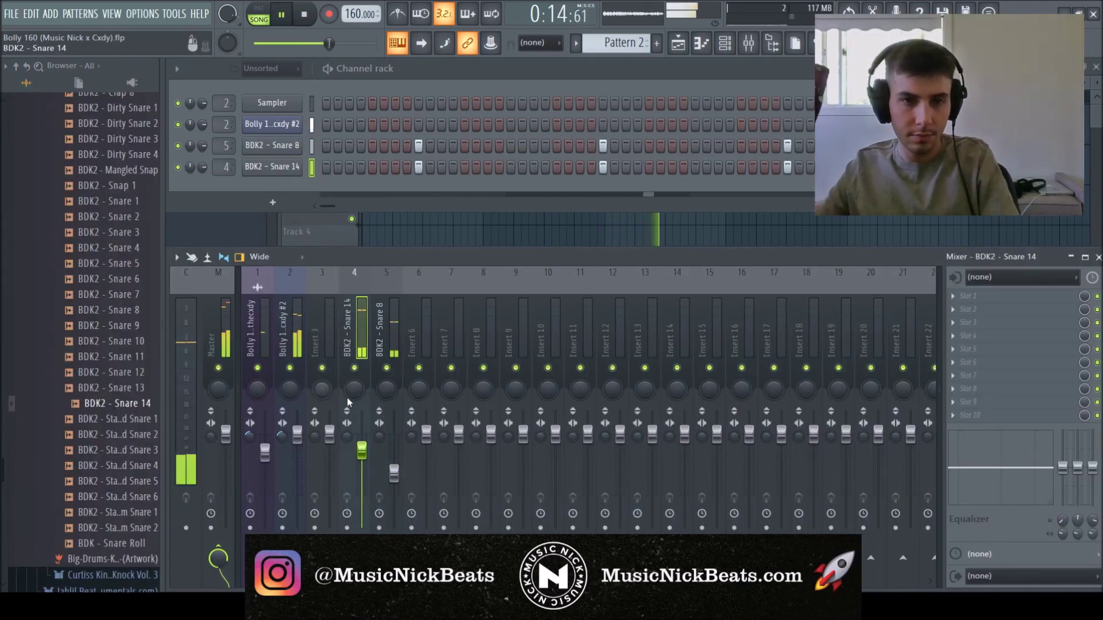
click(281, 150)
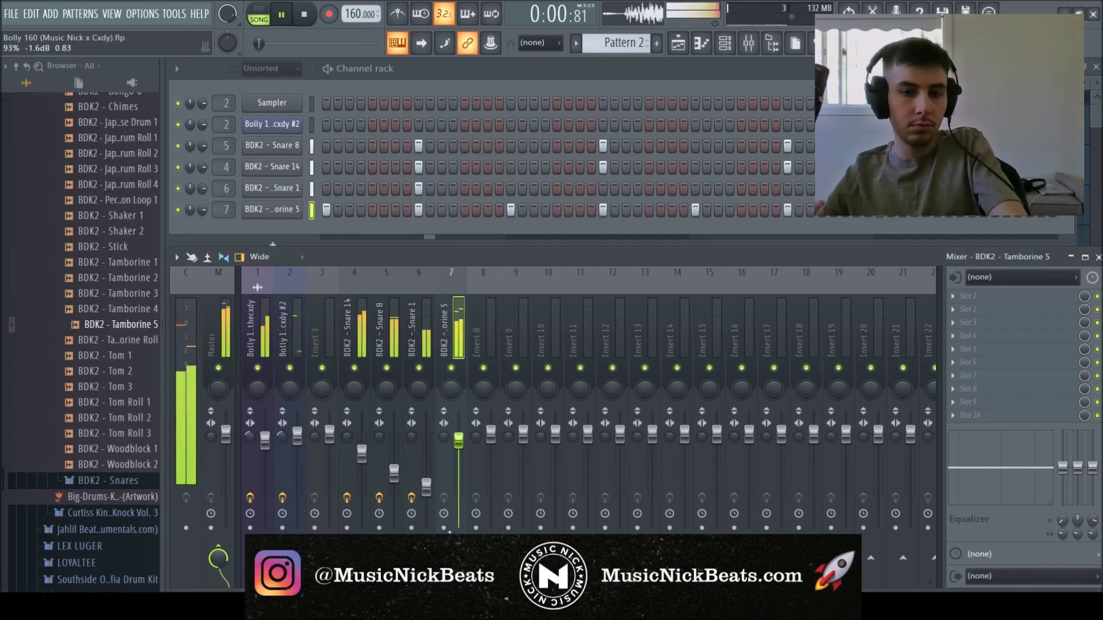
drag(458, 434, 458, 487)
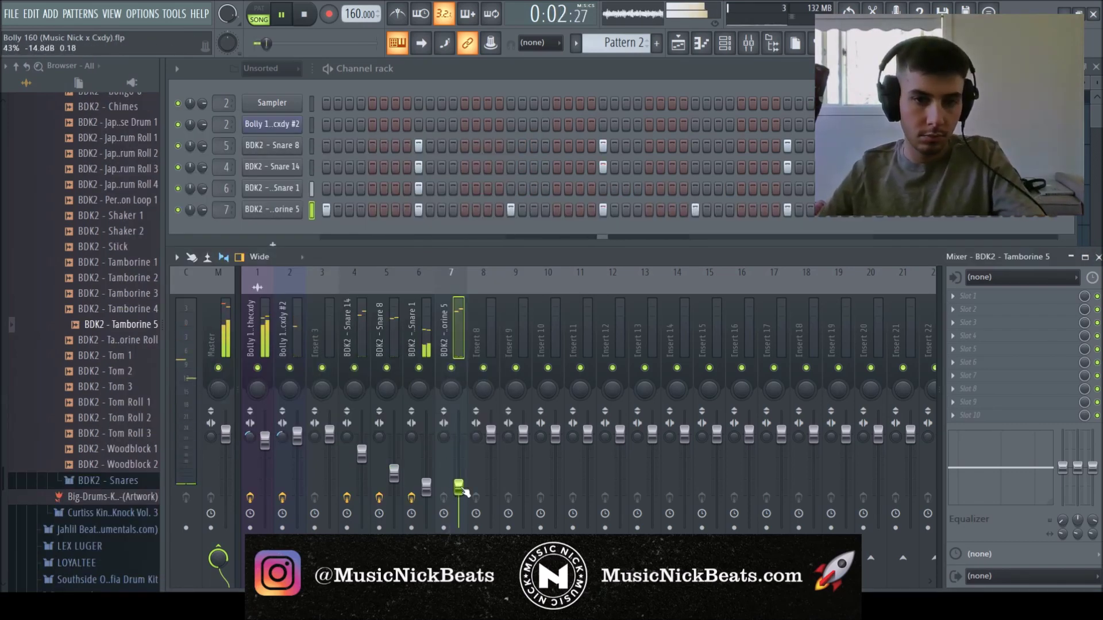
- Raise the BDK2 - Tamborine 5 insert's level slightly, adjust its stereo separation and pan it to the left
click(274, 211)
click(610, 197)
drag(461, 492, 462, 481)
drag(444, 437, 460, 482)
drag(451, 390, 451, 400)
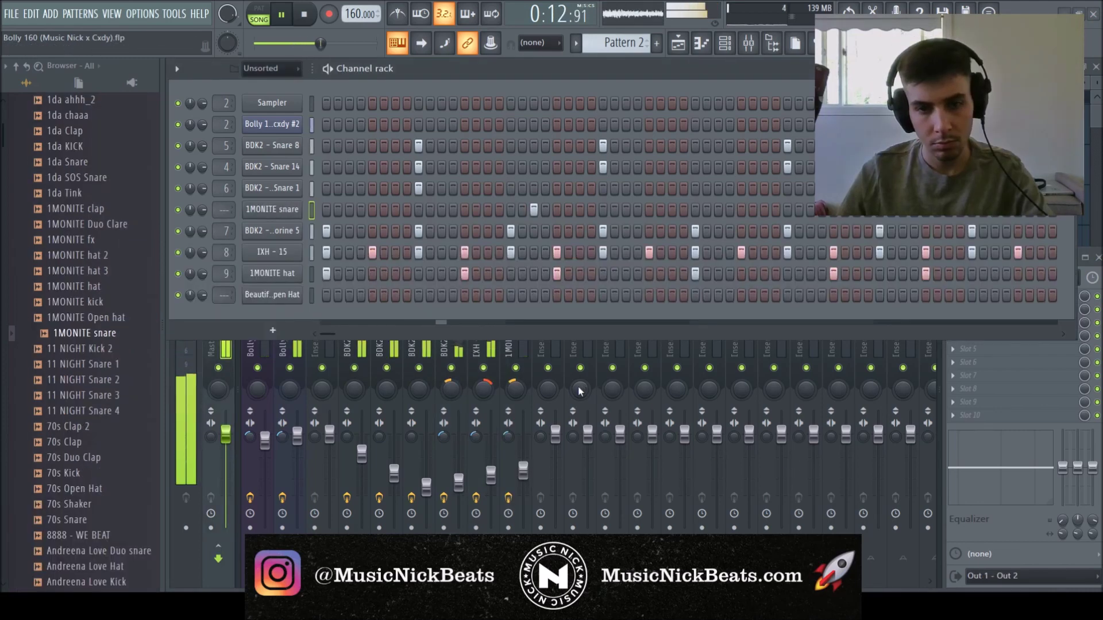
- Preview the 1MONITE Open hat sample and place a Beautiful Open Hat hit on step 5
click(96, 321)
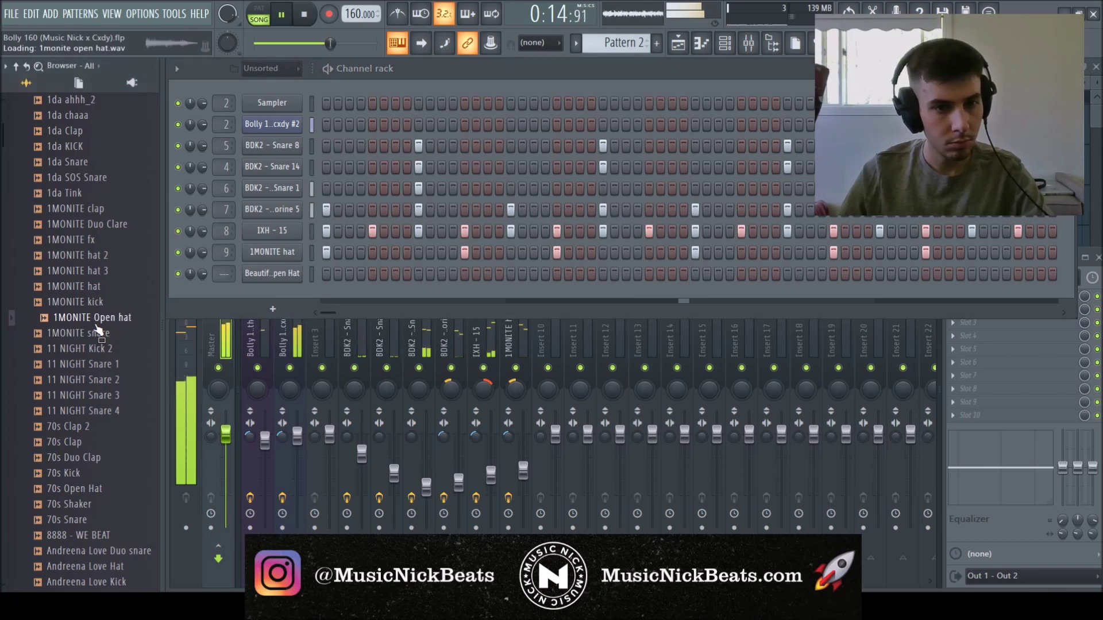
drag(96, 328, 274, 313)
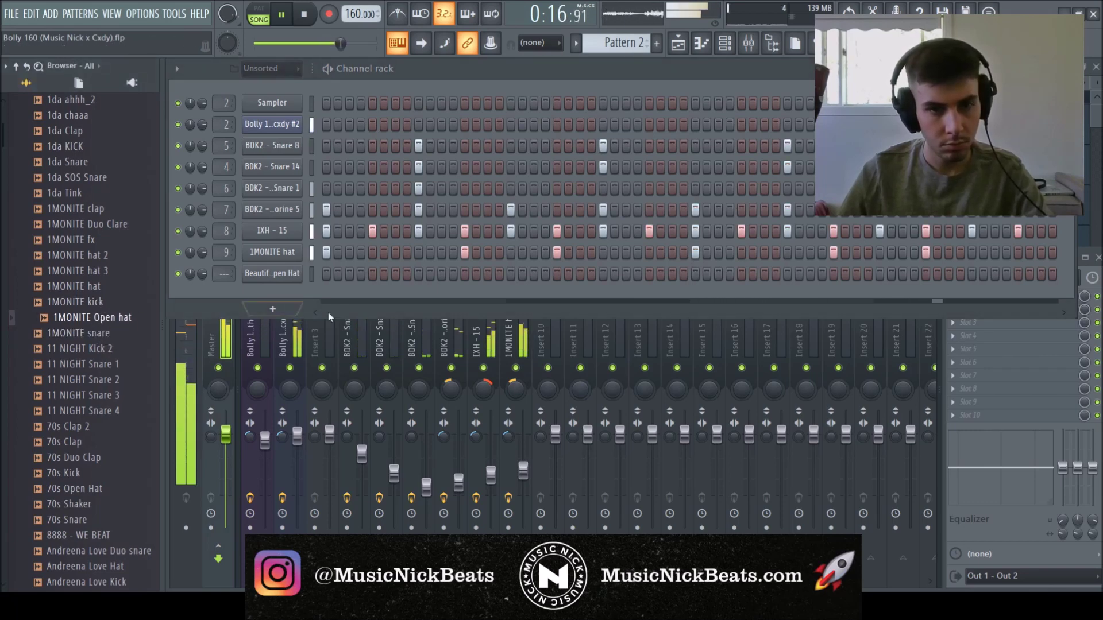
click(372, 274)
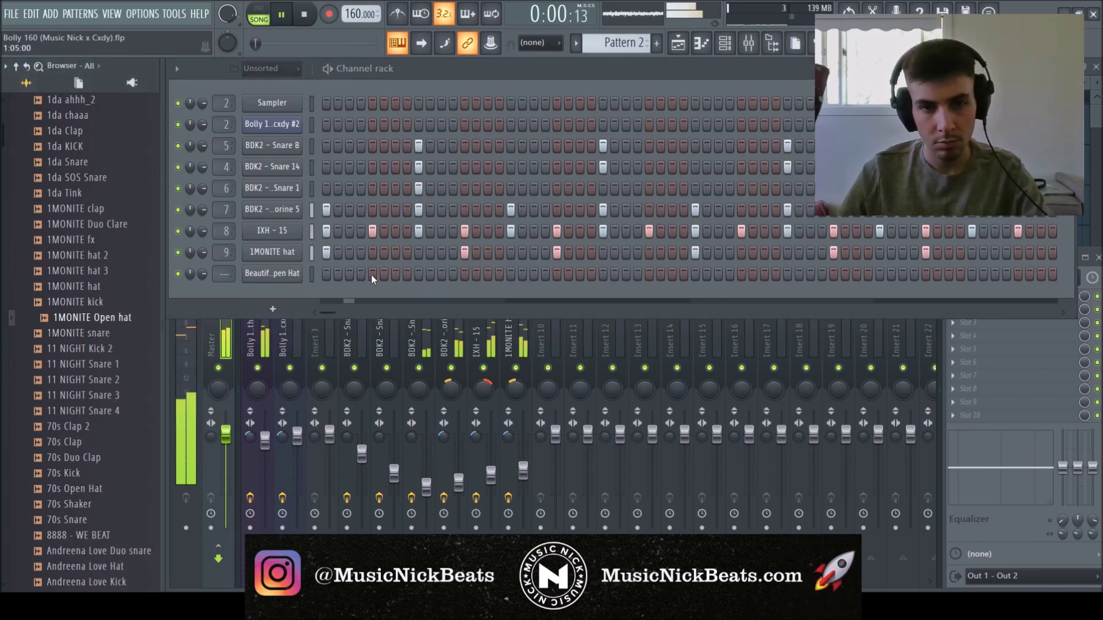
key(space)
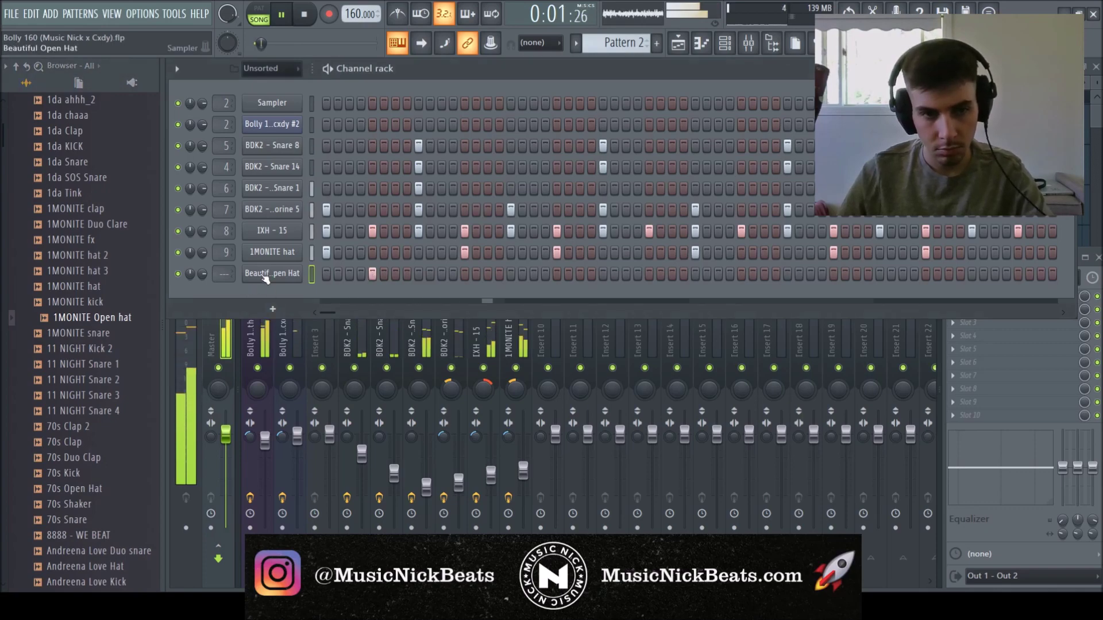
- Lower the Beautiful Open Hat note by two semitones and duplicate its first four bars in the piano roll
key(F7)
key(space)
key(shift+Down)
key(shift+Down)
key(space)
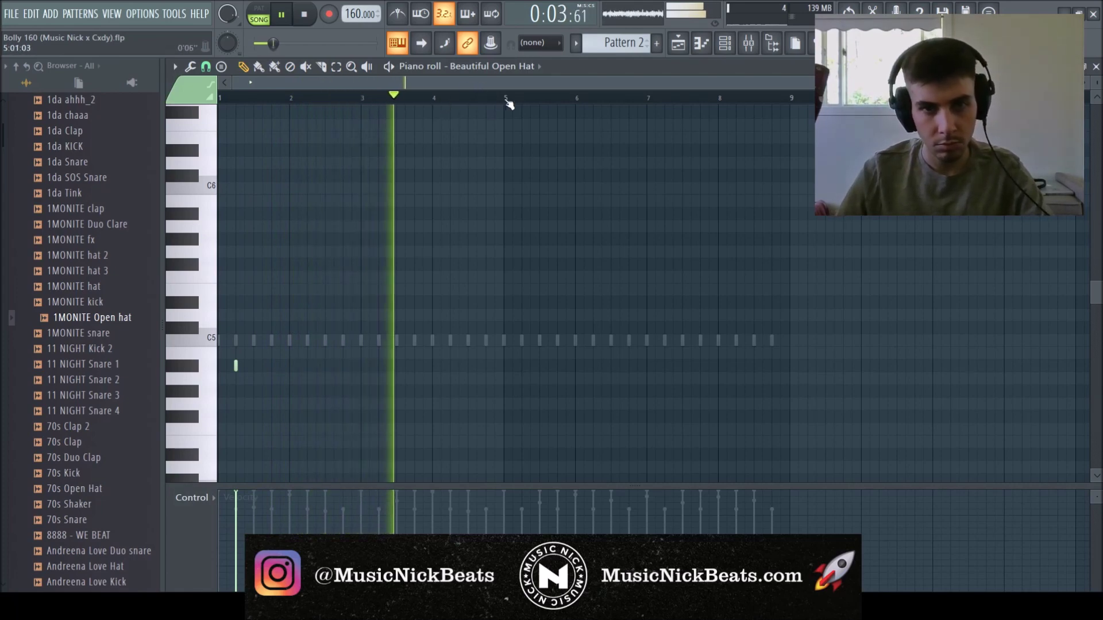
drag(509, 100, 220, 100)
key(ctrl+b)
key(F7)
- Duplicate the AUNTY Hat 2 pattern until it fills eight bars, and select all of its notes
click(273, 252)
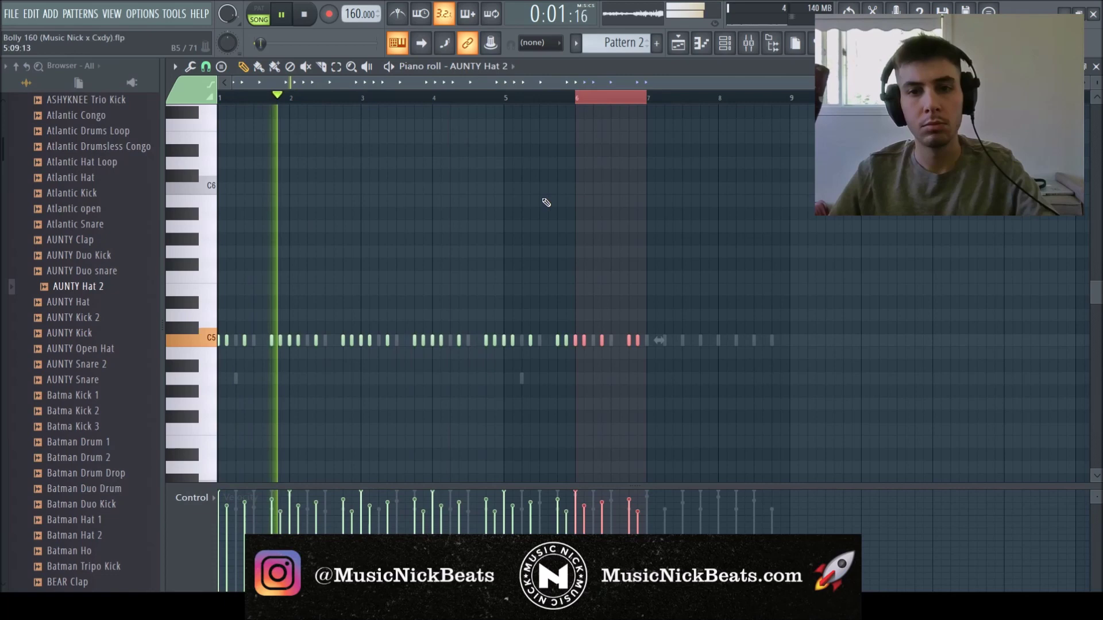
key(ctrl+b)
key(ctrl+b)
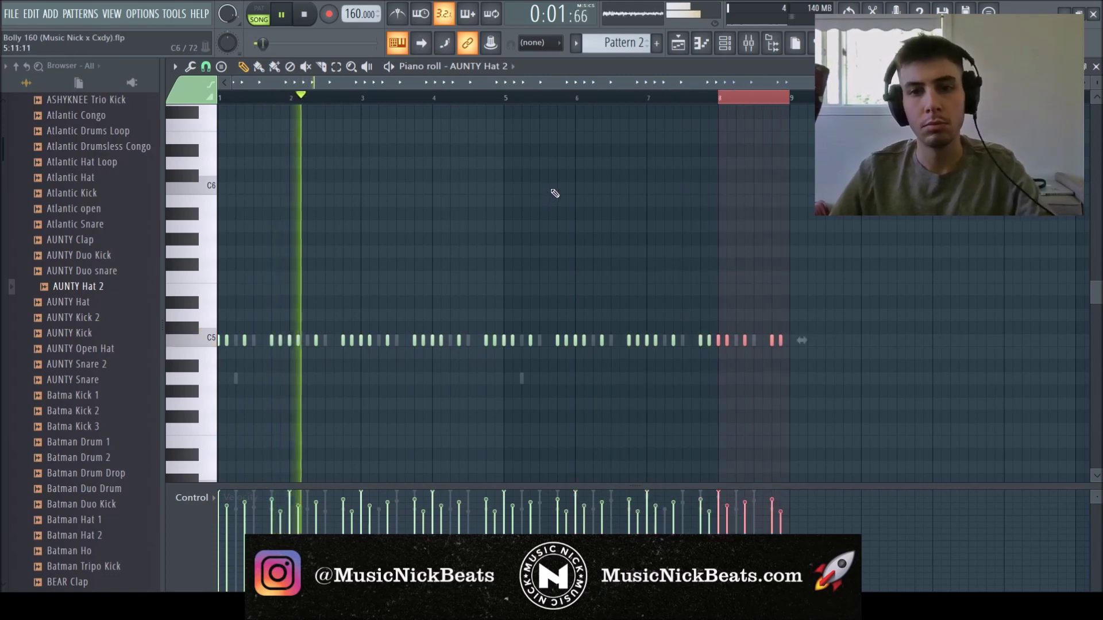
key(ctrl+a)
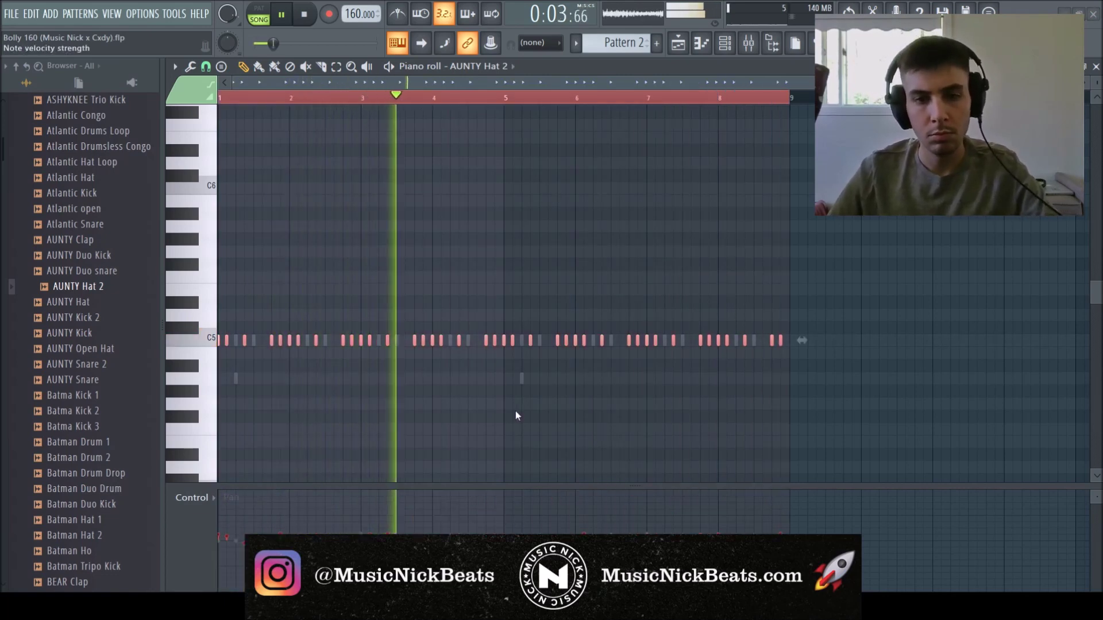
click(1096, 67)
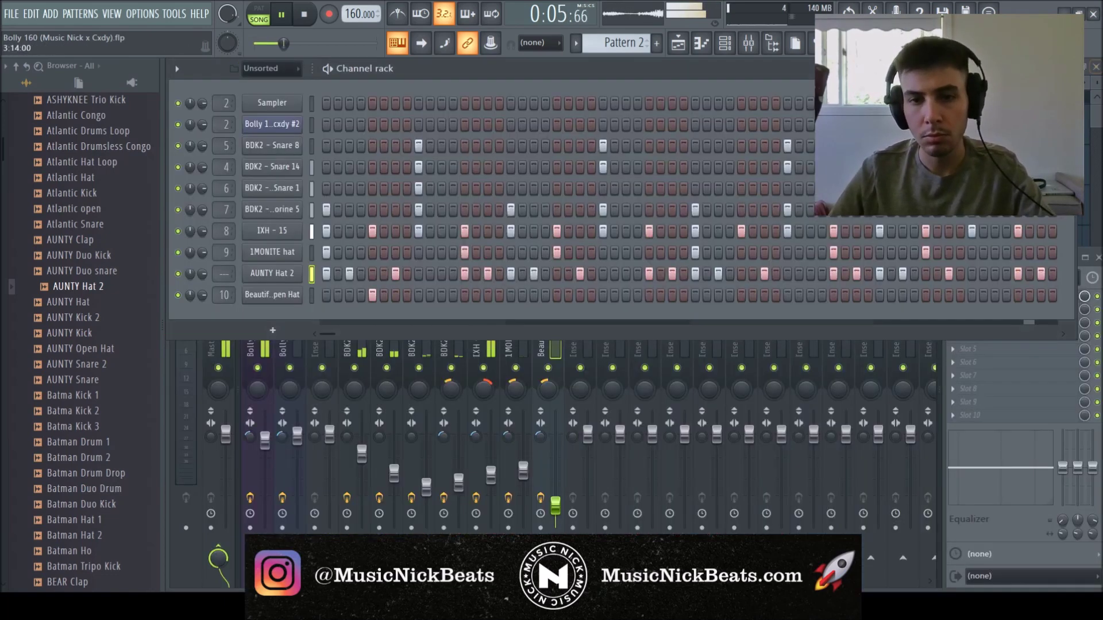
- Route AUNTY Hat 2 to mixer insert 11, lower that insert's level and open the channel's sampler settings
drag(590, 424, 597, 440)
key(ctrl+l)
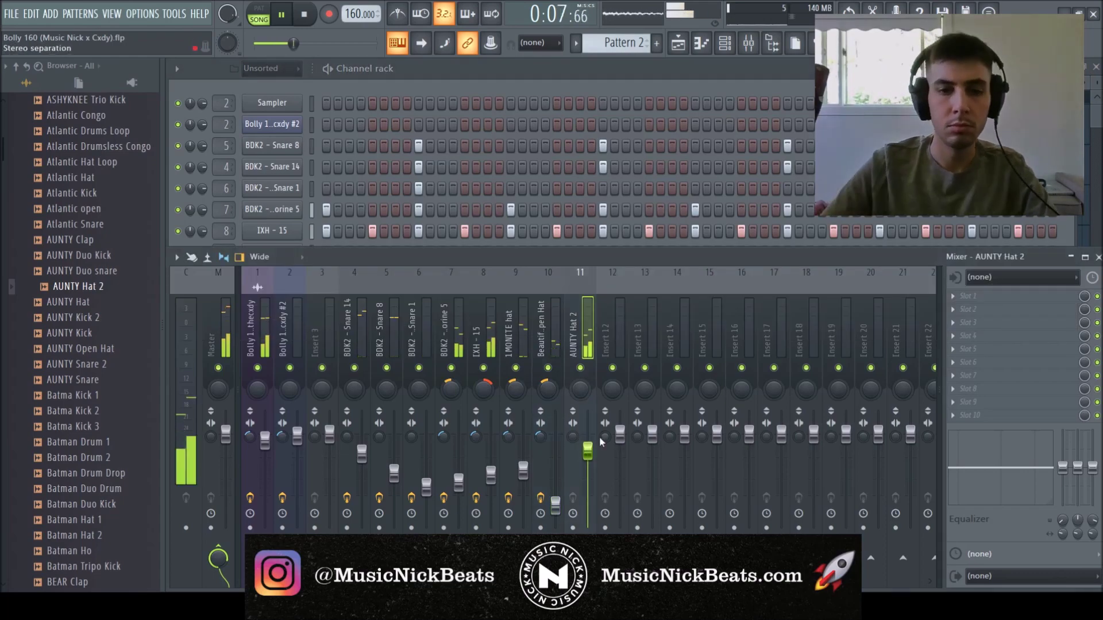
click(441, 70)
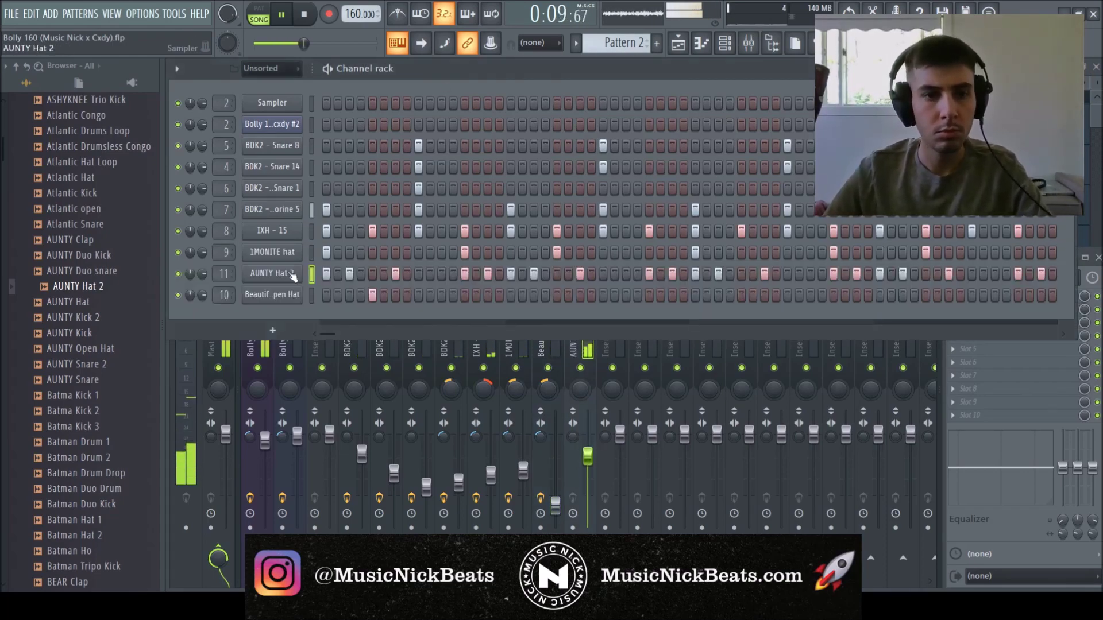
click(286, 275)
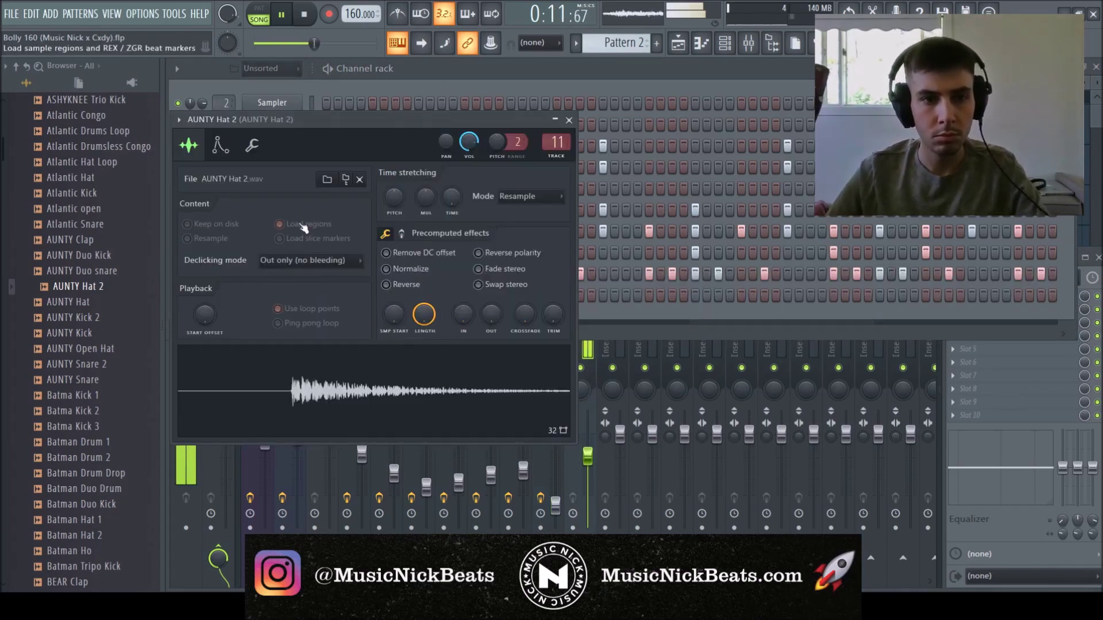
- Audition the clap samples in the Max Stavos drum kit, down to clap ( zzz )
click(86, 409)
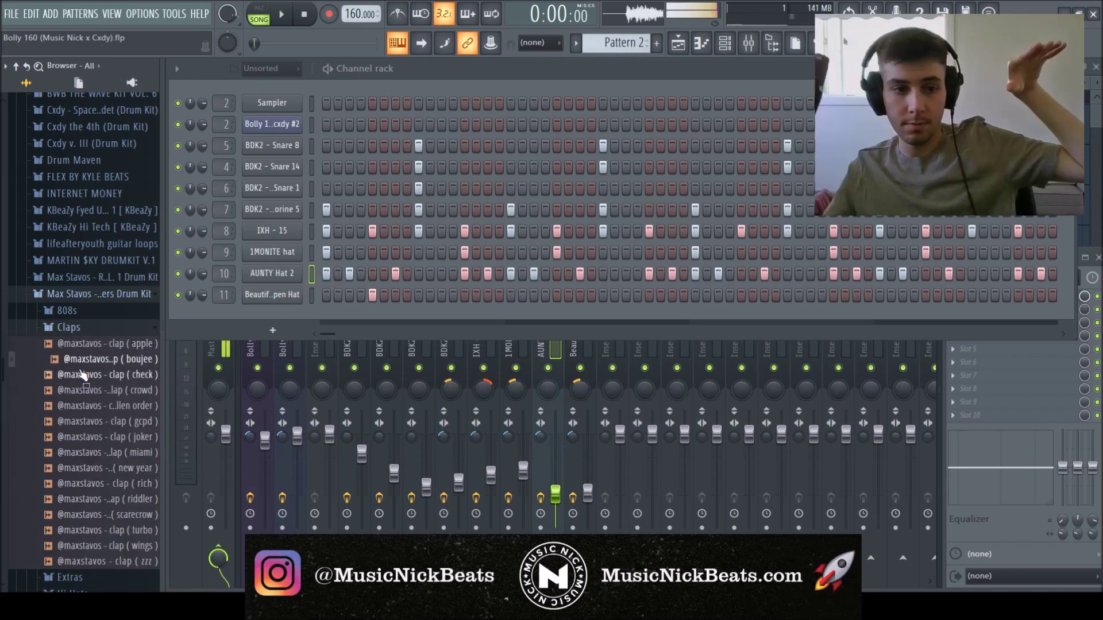
click(85, 387)
click(86, 405)
click(85, 421)
drag(86, 422, 89, 561)
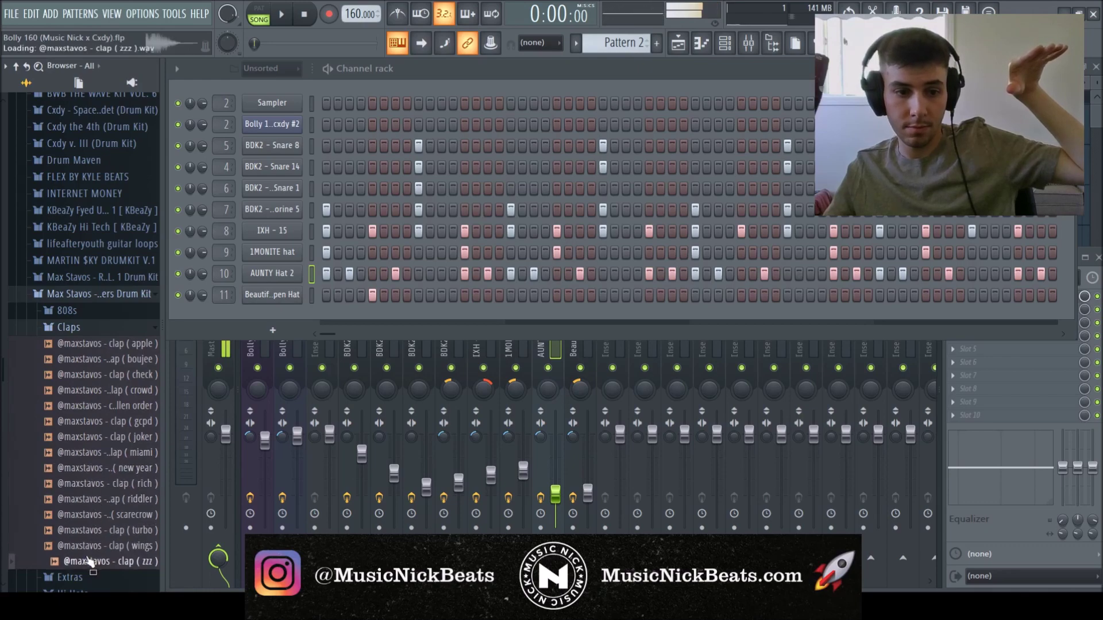
- Audition the 808 samples in the Max Stavos drum kit, down to 808 ( sugar )
click(80, 327)
click(75, 310)
click(81, 350)
click(89, 383)
click(92, 398)
click(98, 429)
click(102, 461)
click(106, 522)
click(106, 538)
click(108, 553)
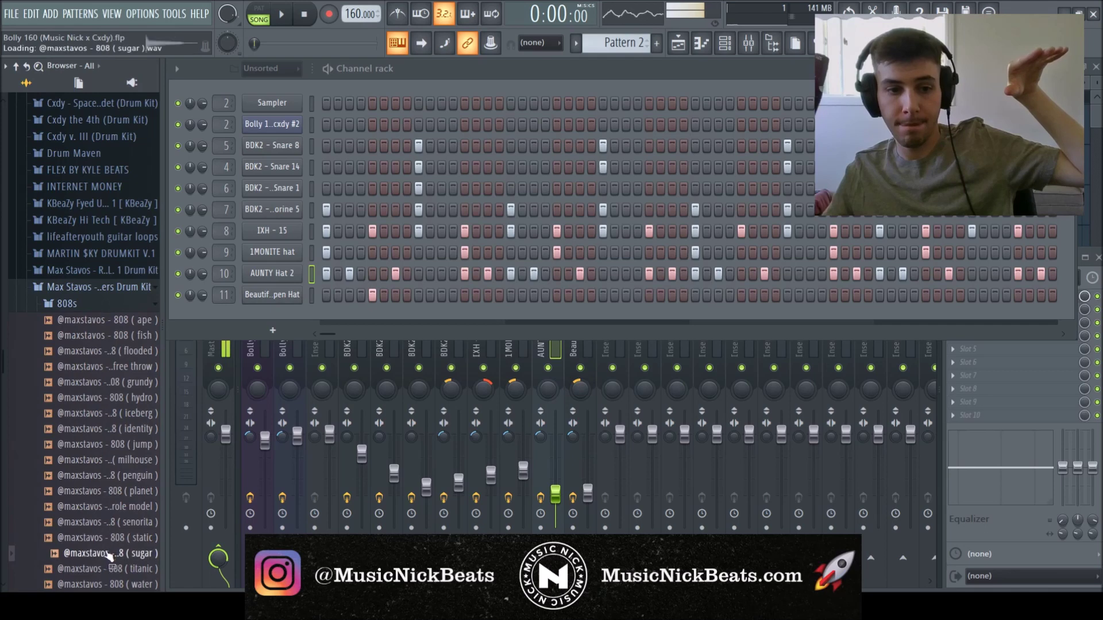
- Audition the snare samples in the Max Stavos drum kit
click(67, 303)
click(70, 421)
click(95, 453)
click(95, 483)
click(96, 501)
click(99, 515)
click(105, 453)
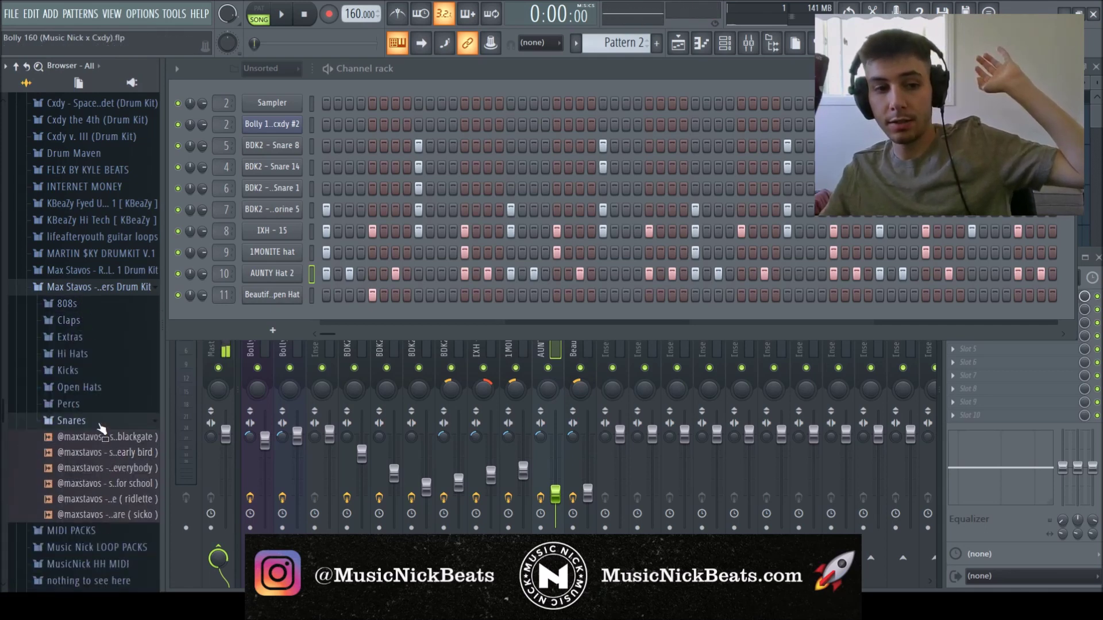
- Audition the percussion samples in the Max Stavos drum kit and close the opened sample folders
click(87, 405)
click(90, 421)
click(92, 436)
click(95, 452)
click(97, 467)
click(97, 483)
click(99, 499)
click(100, 514)
click(99, 271)
click(100, 201)
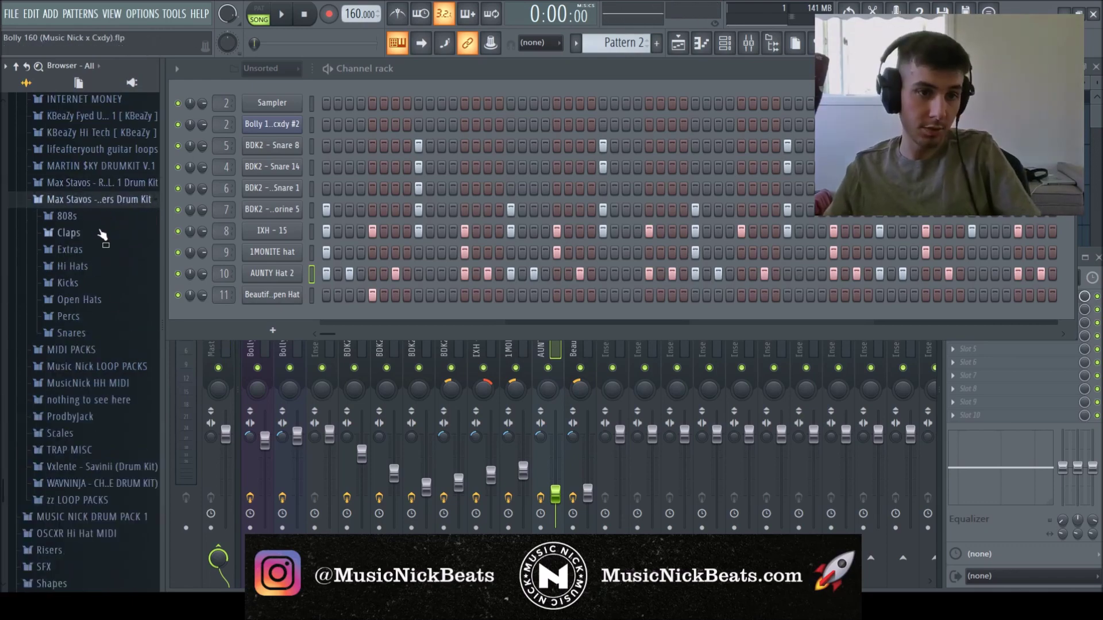
- Add the Max Stavos kick ( chica ) sample as a new channel below Beautiful Open Hat
click(105, 284)
click(106, 331)
click(119, 316)
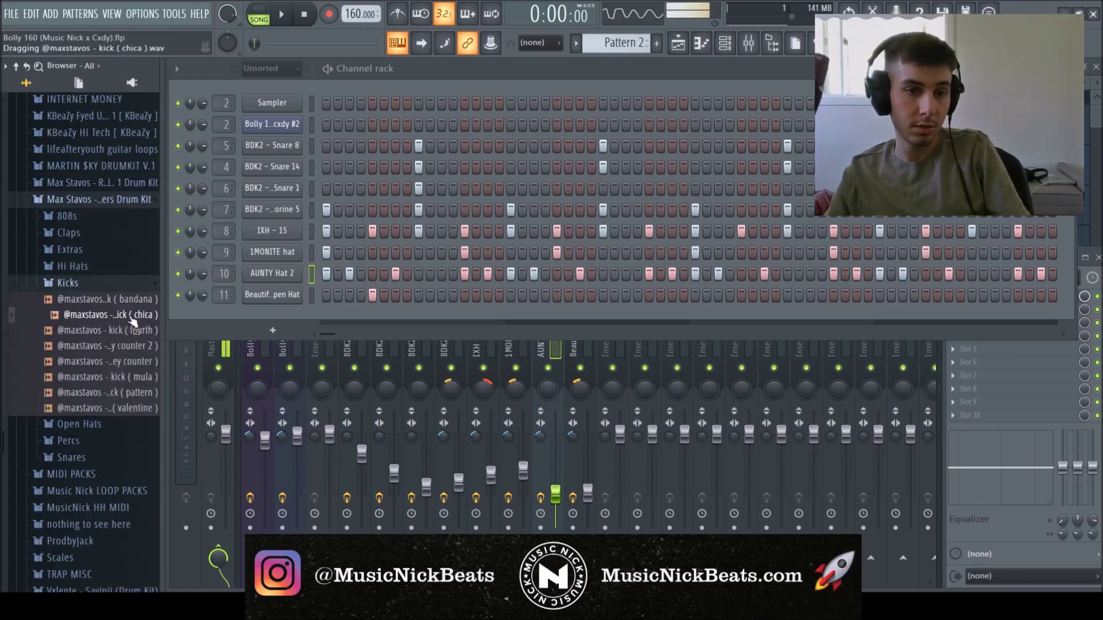
drag(132, 318, 260, 314)
key(space)
click(119, 297)
click(121, 283)
click(130, 201)
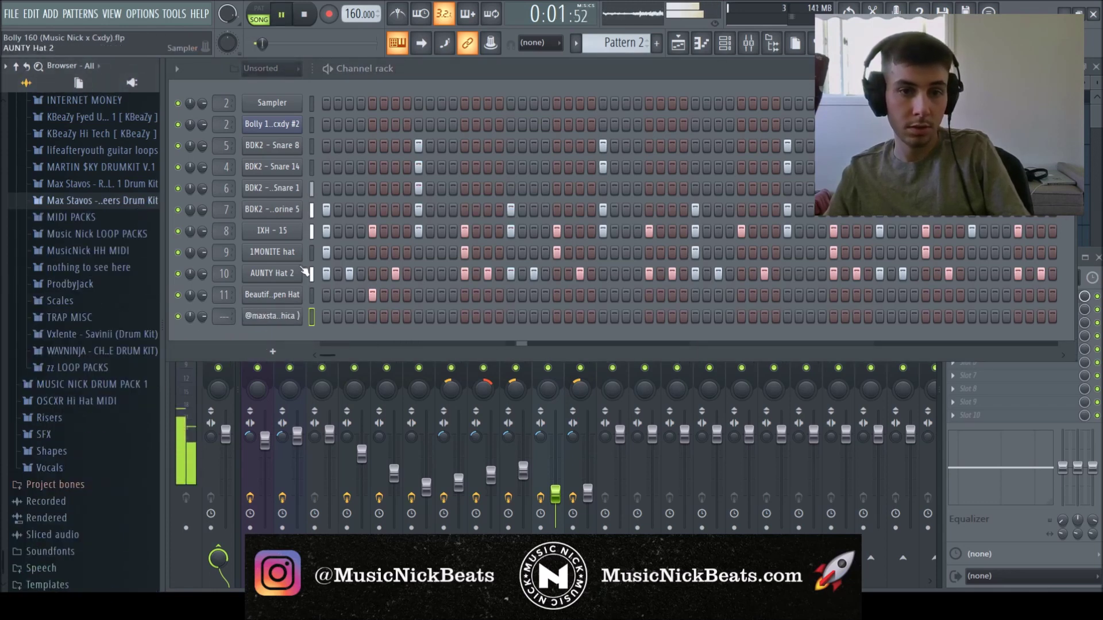
- Program a four-bar kick ( chica ) pattern starting on the first beat, and complete bars 3 and 4 in the piano roll
click(325, 317)
key(space)
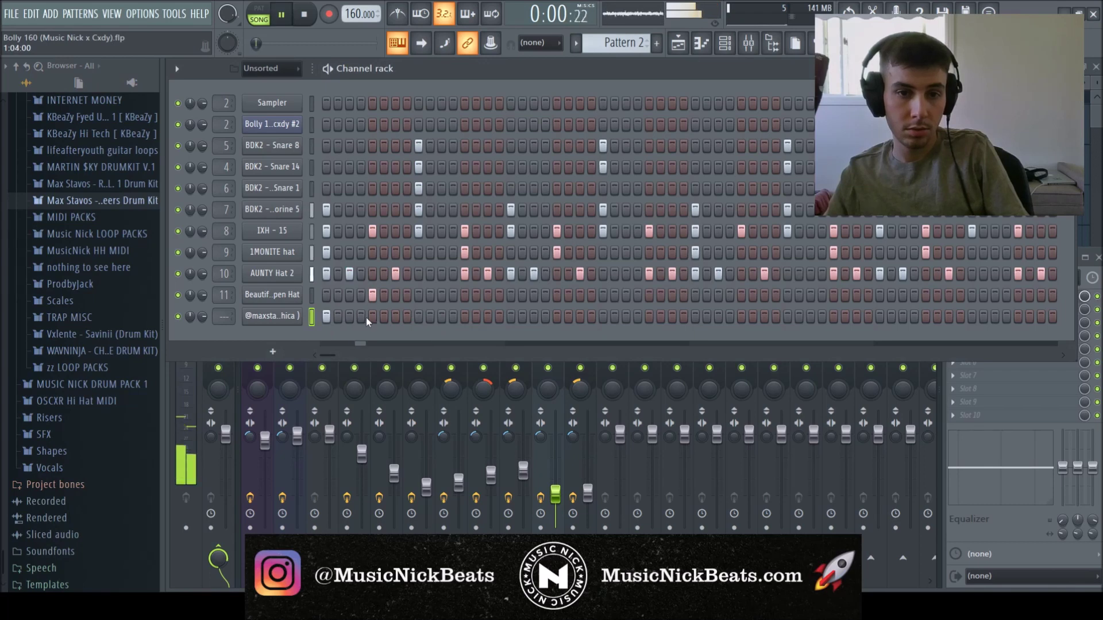
click(534, 317)
click(556, 316)
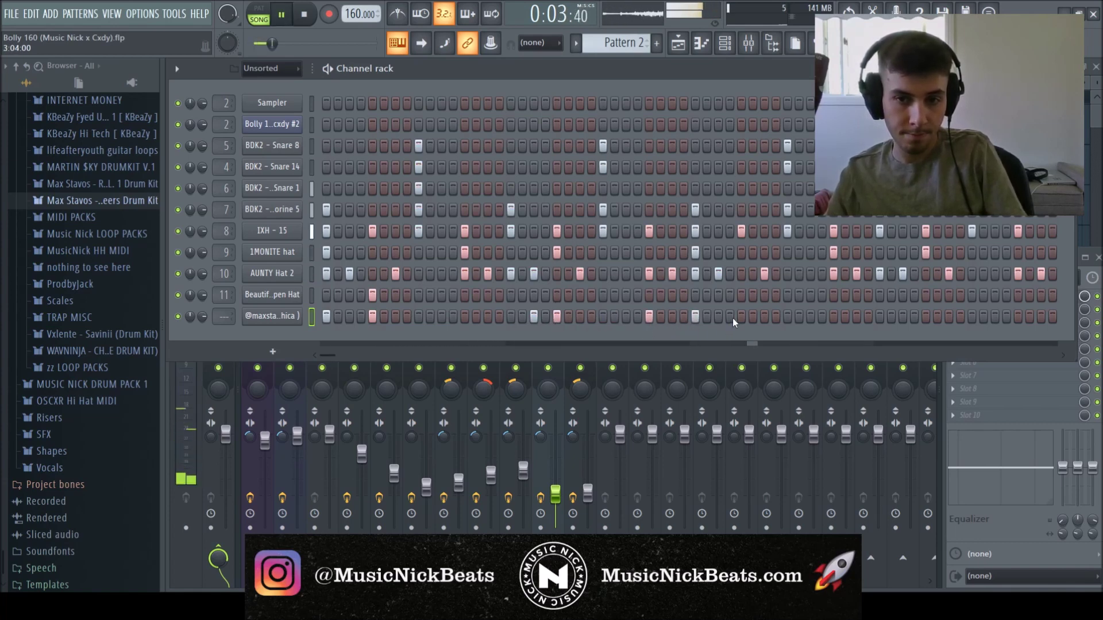
right_click(294, 319)
click(344, 333)
scroll(350, 338, down, 8)
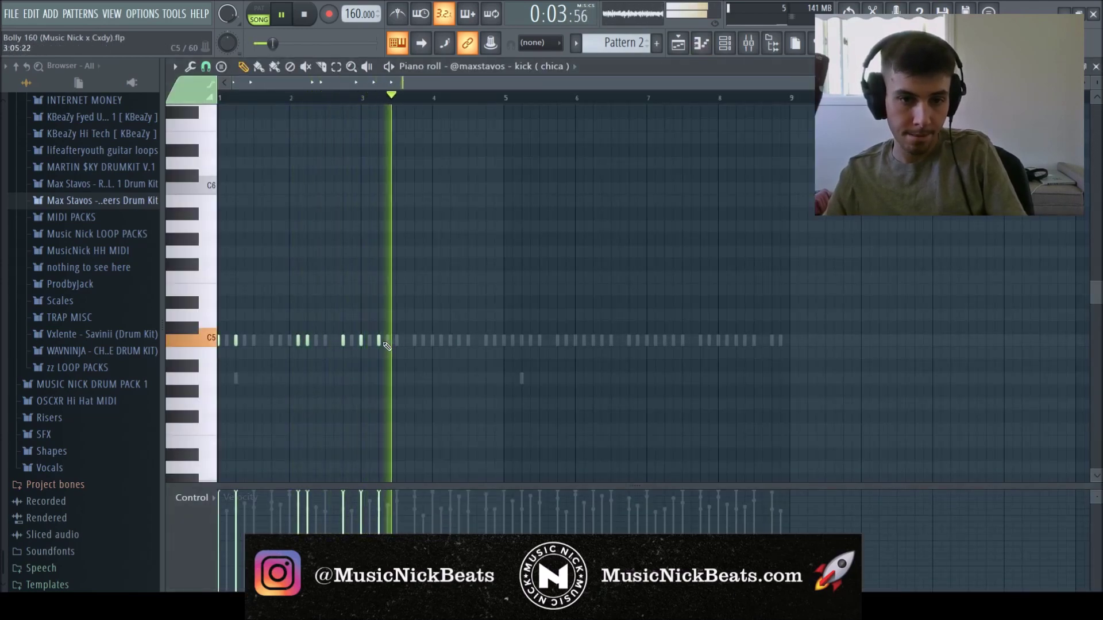
click(451, 340)
click(495, 340)
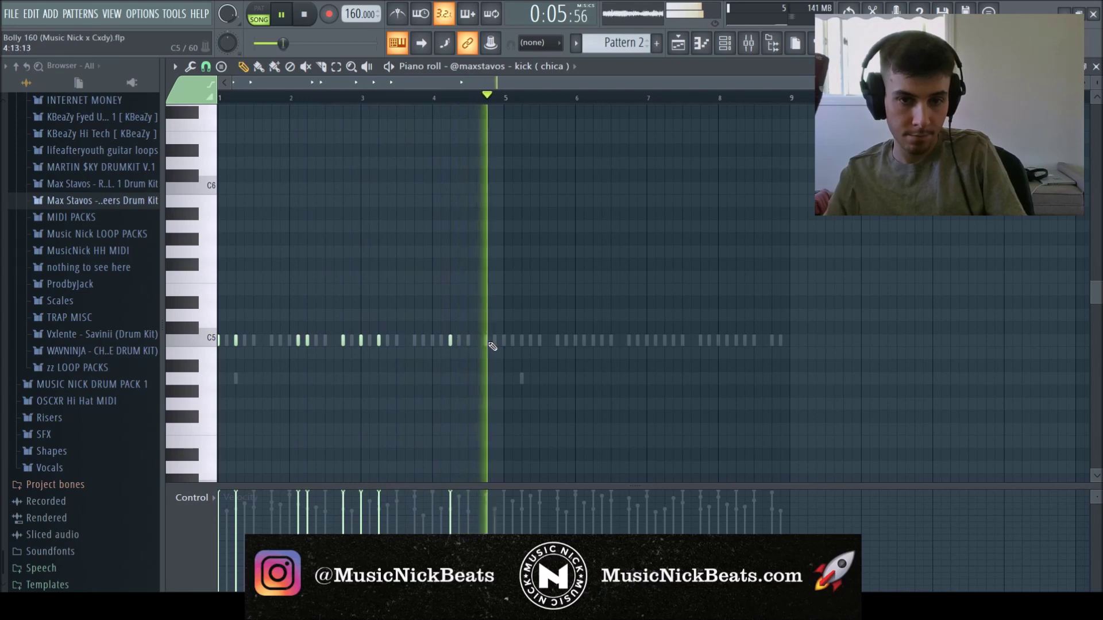
- Duplicate the four-bar kick ( chica ) pattern into bars 5 to 8 and close the piano roll
drag(506, 99, 5, 292)
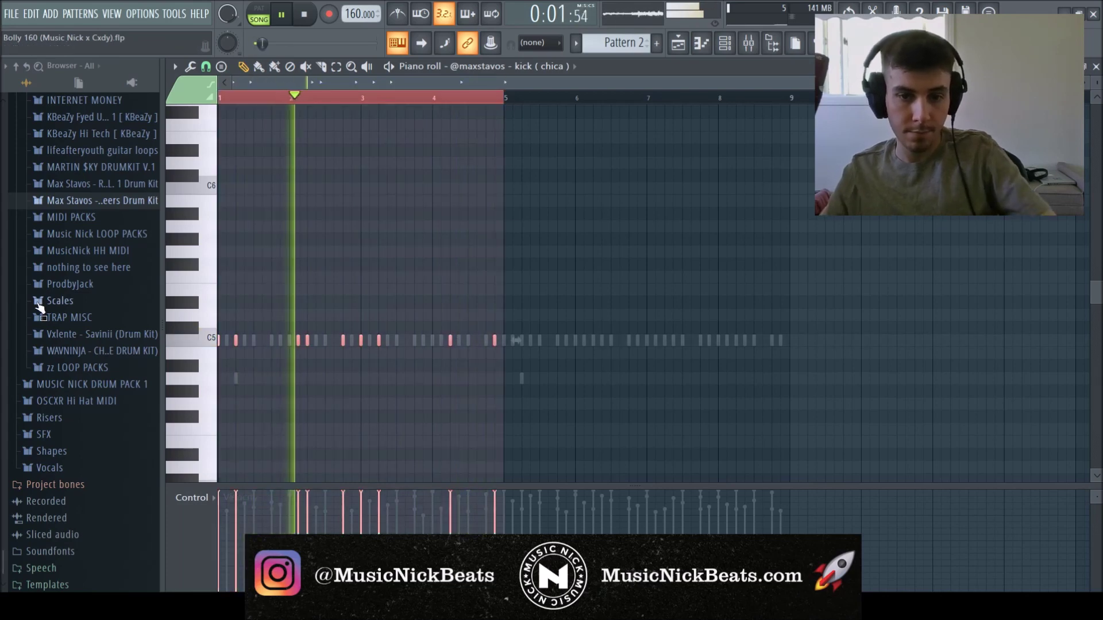
key(ctrl+b)
ctrl+click(875, 313)
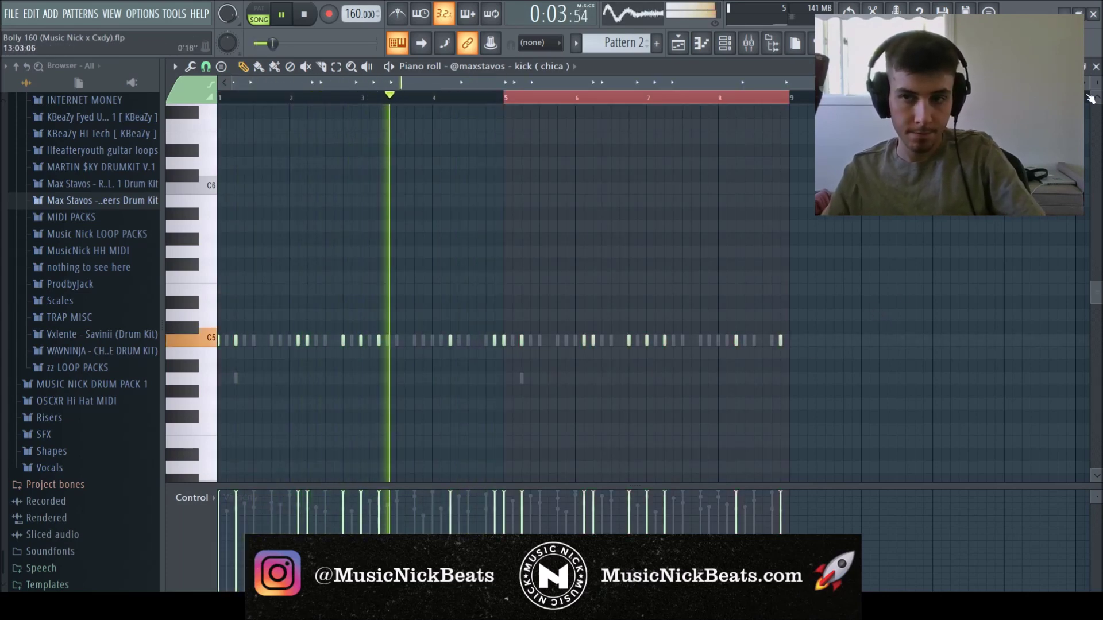
click(1096, 67)
- Try normalizing the kick ( chica ) sample, raise its trim amount and open the channel's miscellaneous settings
click(269, 316)
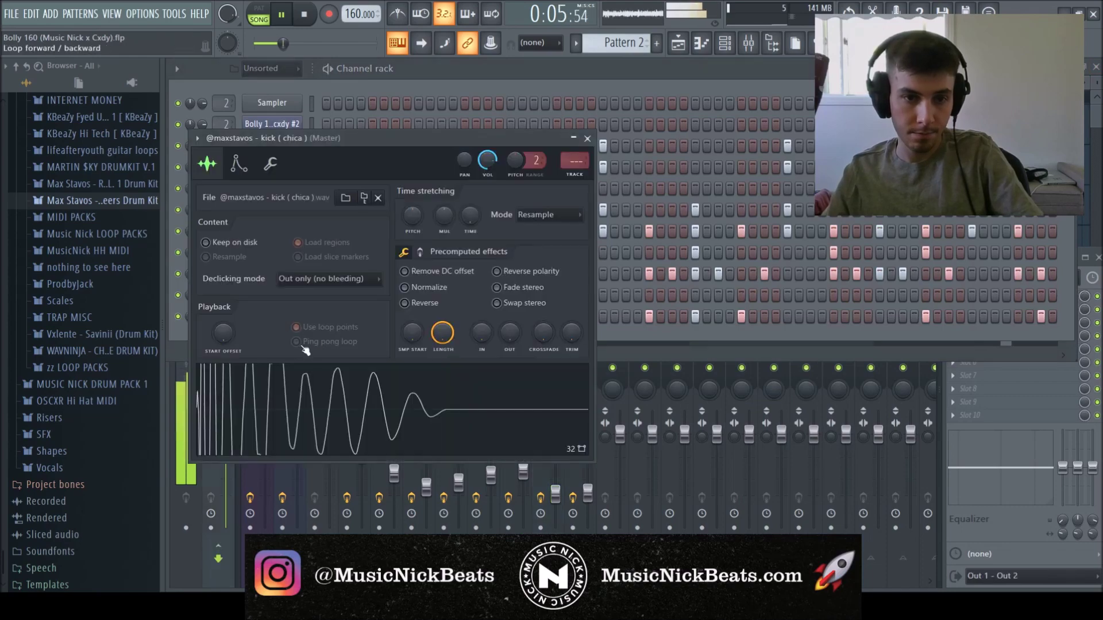
click(433, 294)
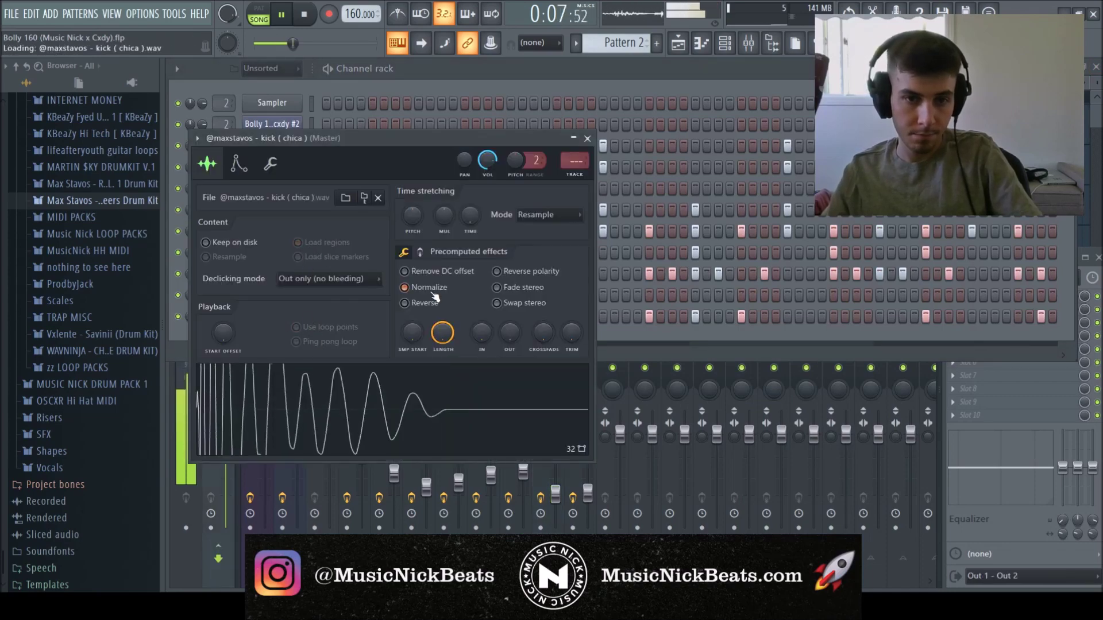
drag(577, 337, 576, 275)
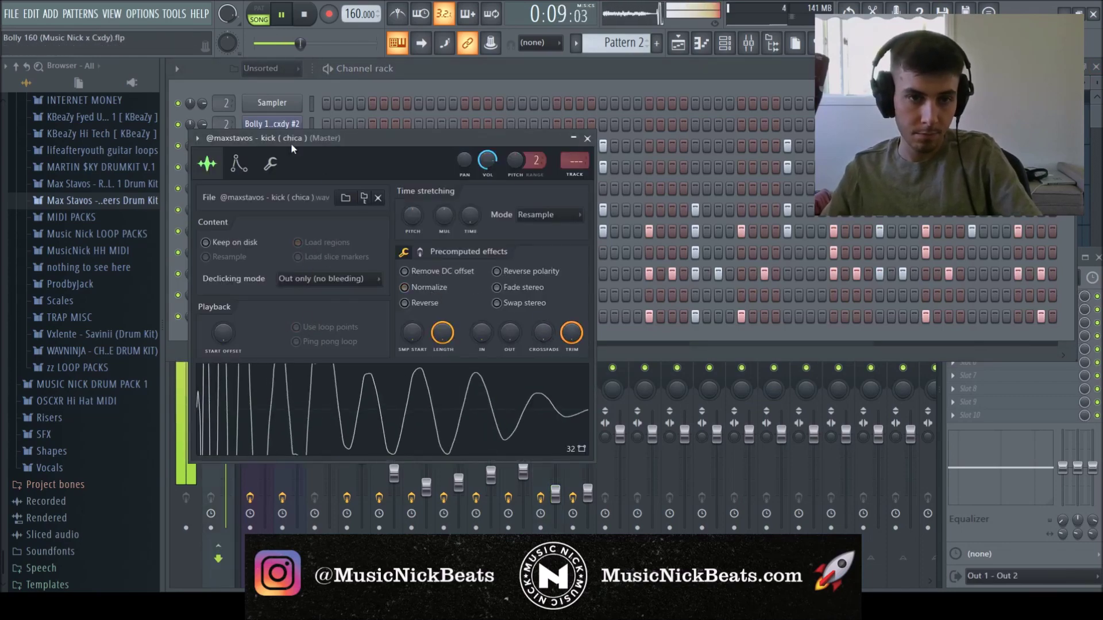
click(270, 164)
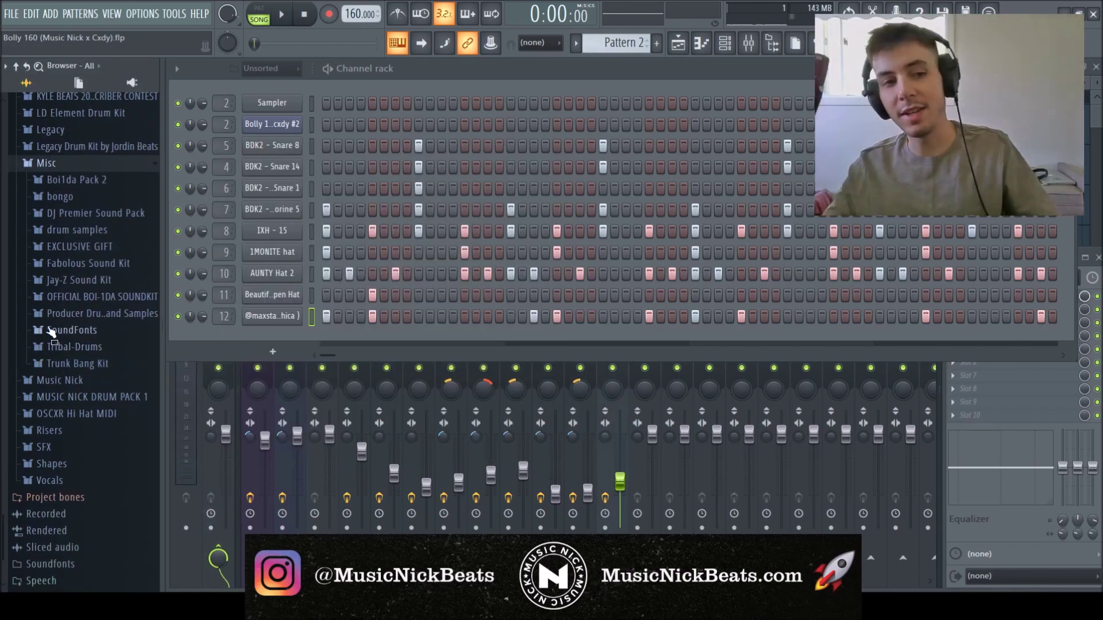
- Load the HOOD BASS preset from the EXCLUSIVE GIFT folder as a new channel above Sampler
click(64, 253)
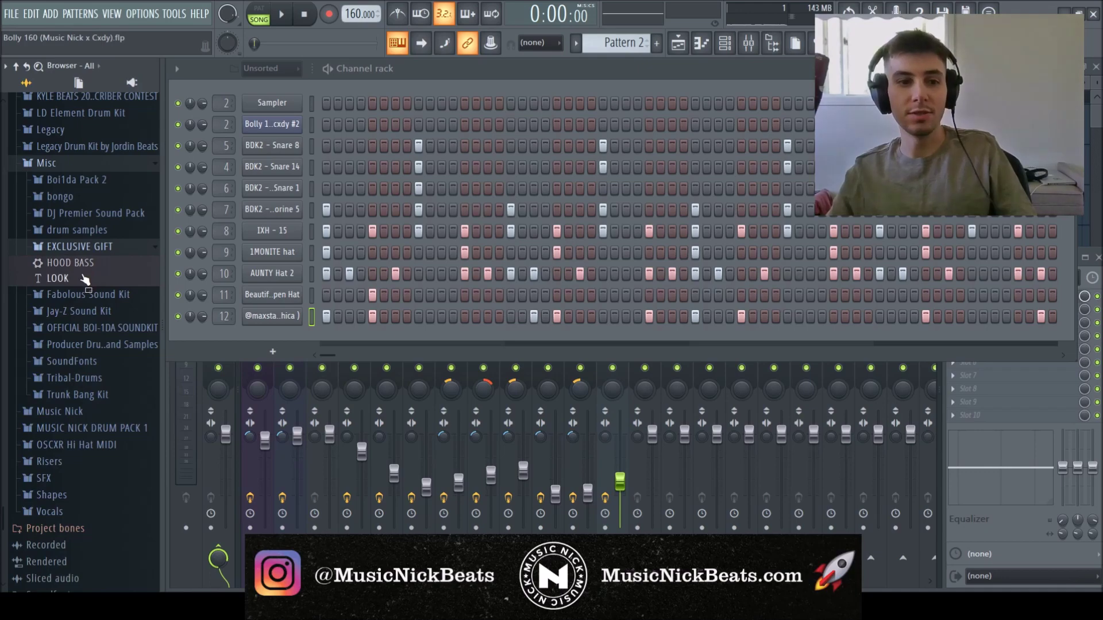
drag(244, 93, 242, 104)
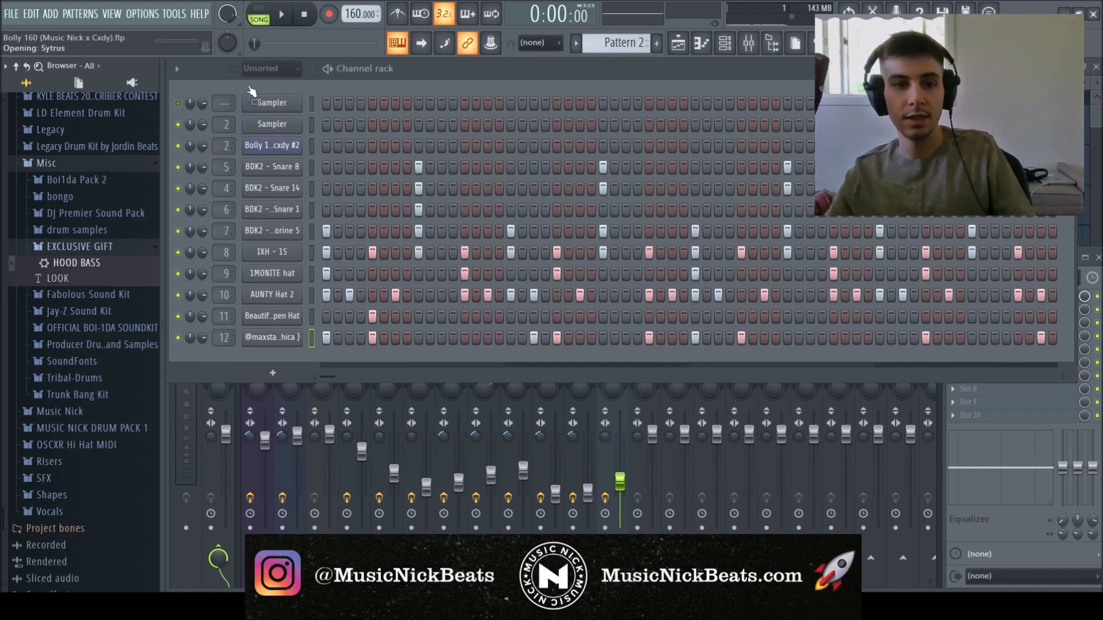
drag(335, 156, 343, 151)
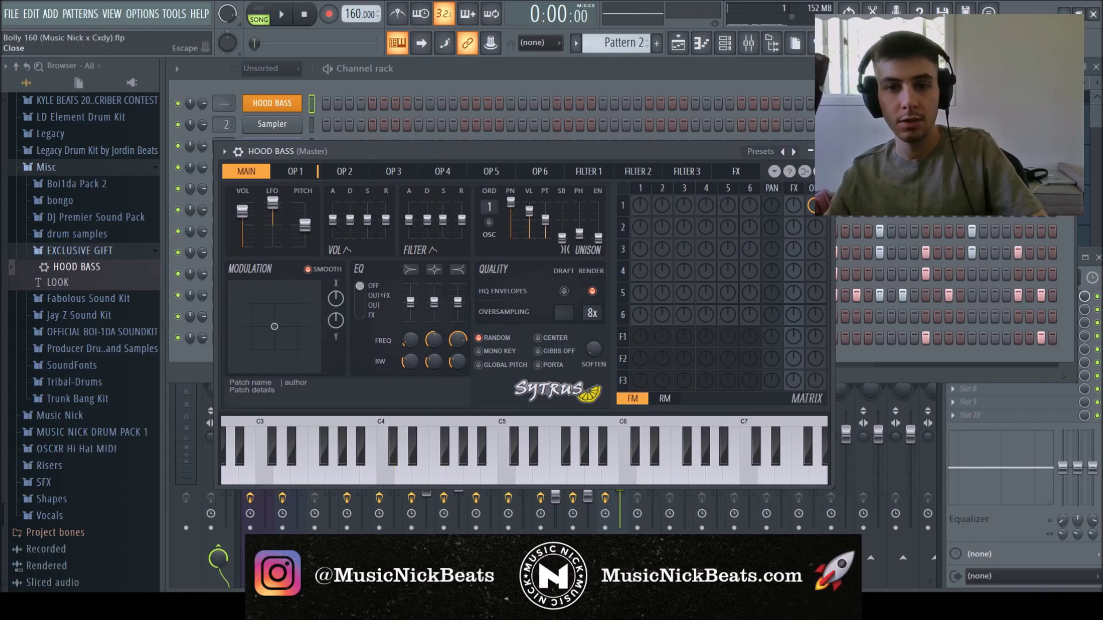
click(825, 151)
- Route HOOD BASS to mixer insert 3 and shift the drum inserts along by one slot
key(Tab)
key(Tab)
key(Tab)
key(Tab)
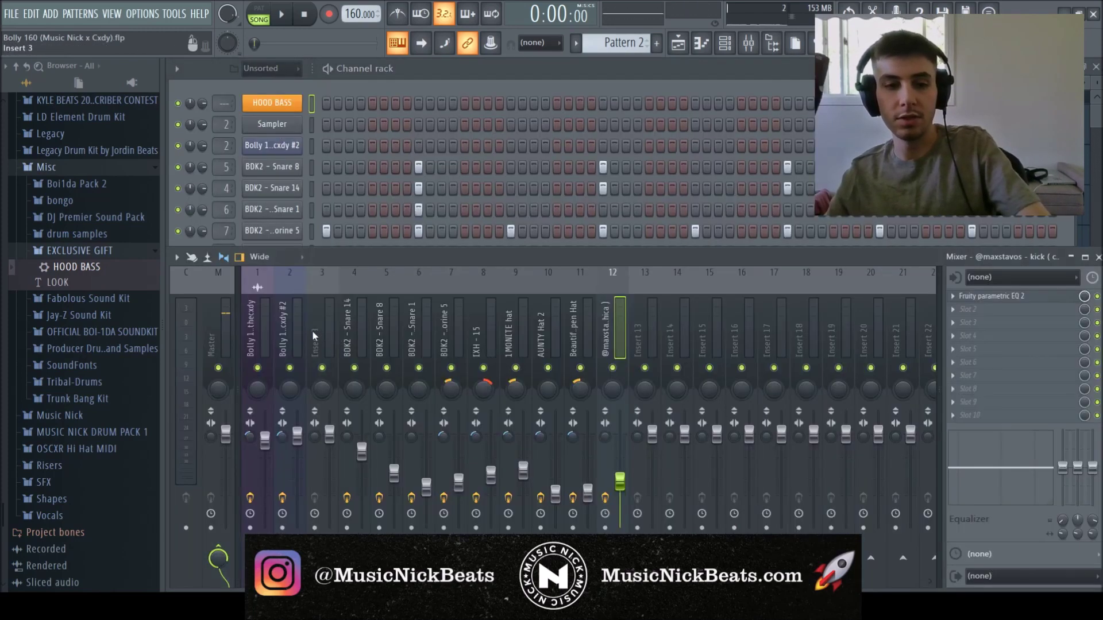
click(642, 330)
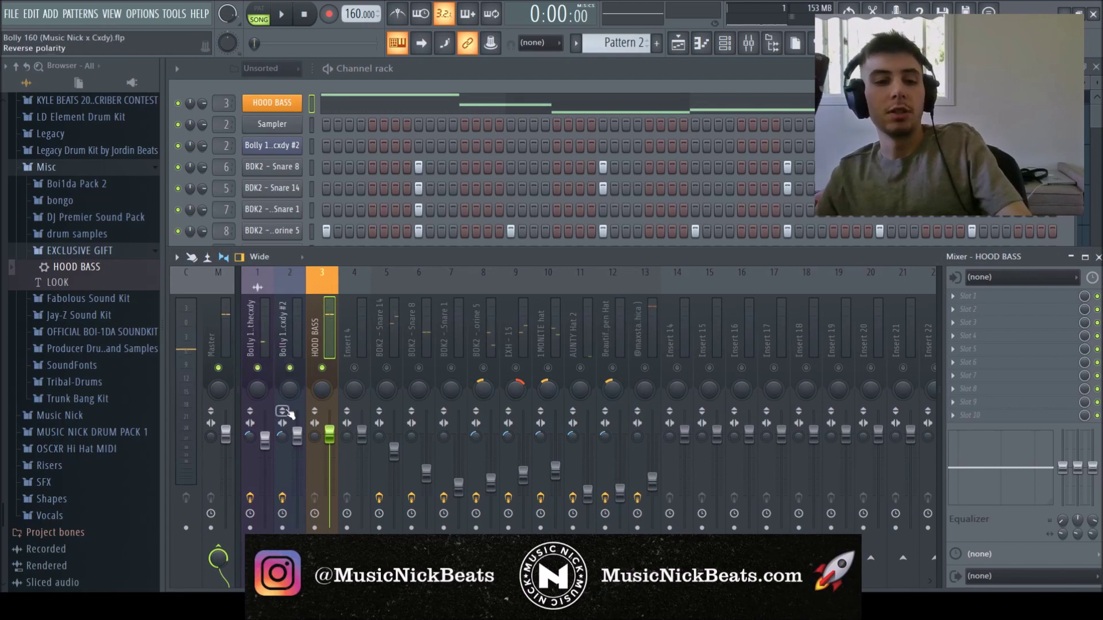
- Rework the HOOD BASS line over eight bars in the piano roll as E1, F1, G1, E1, D1, C1, G1, F1, E1
key(space)
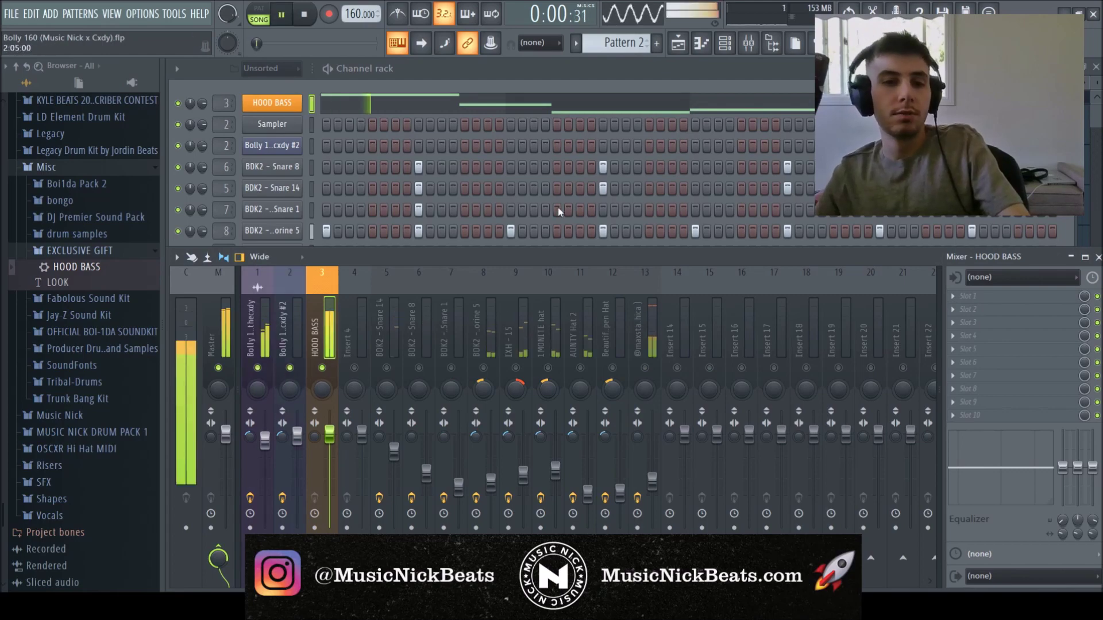
click(544, 124)
right_click(545, 125)
click(541, 106)
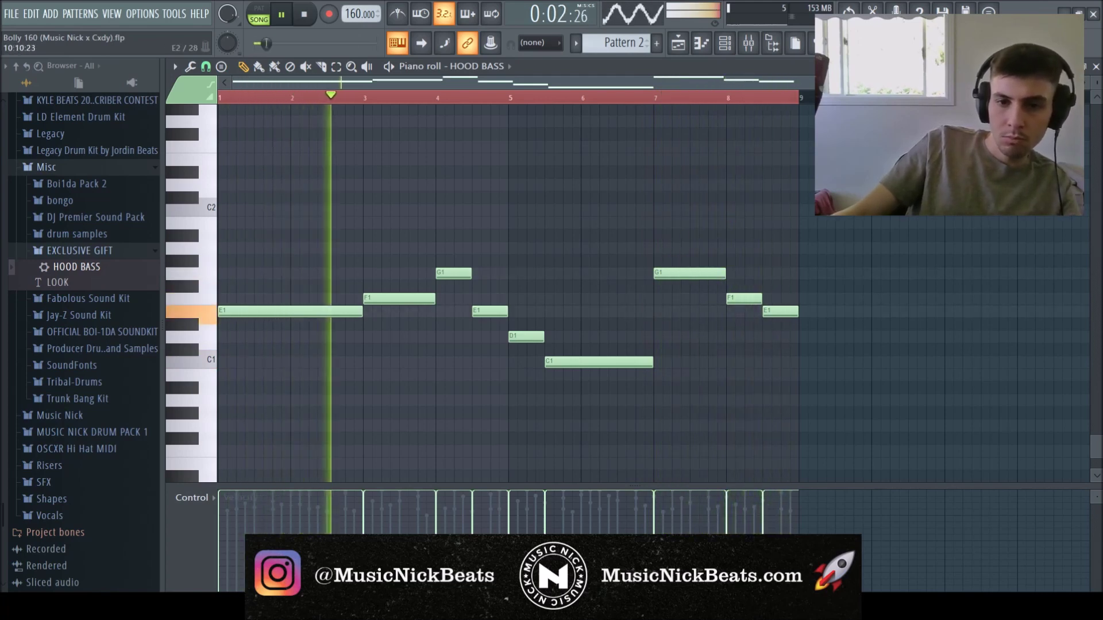
click(1095, 66)
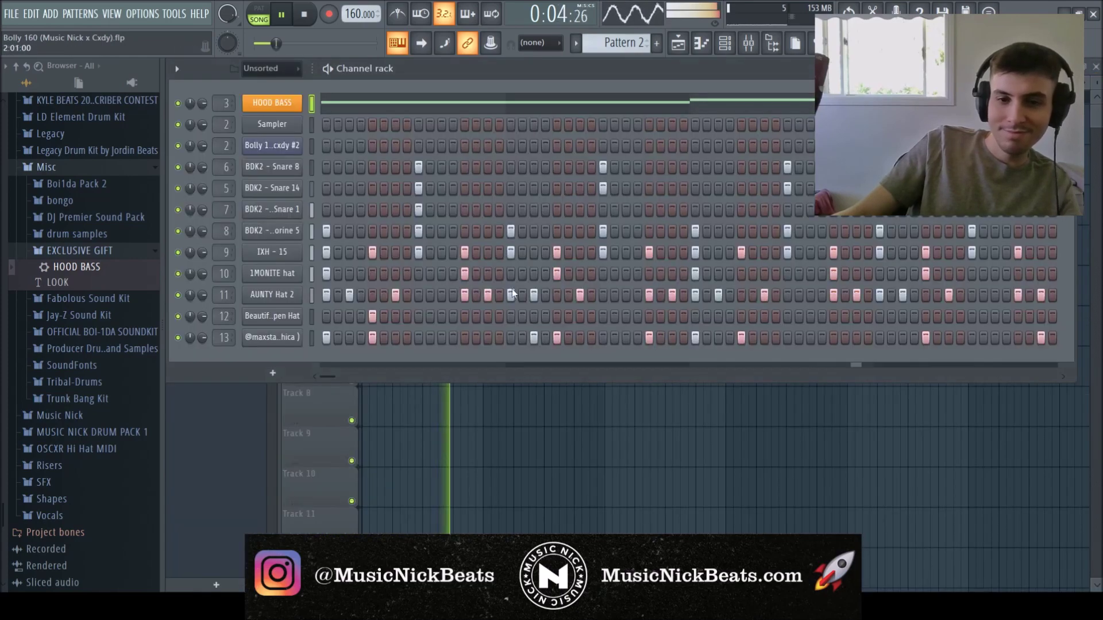
- Lower the HOOD BASS mixer insert to about -3.6 dB, save the project and stop playback
key(F9)
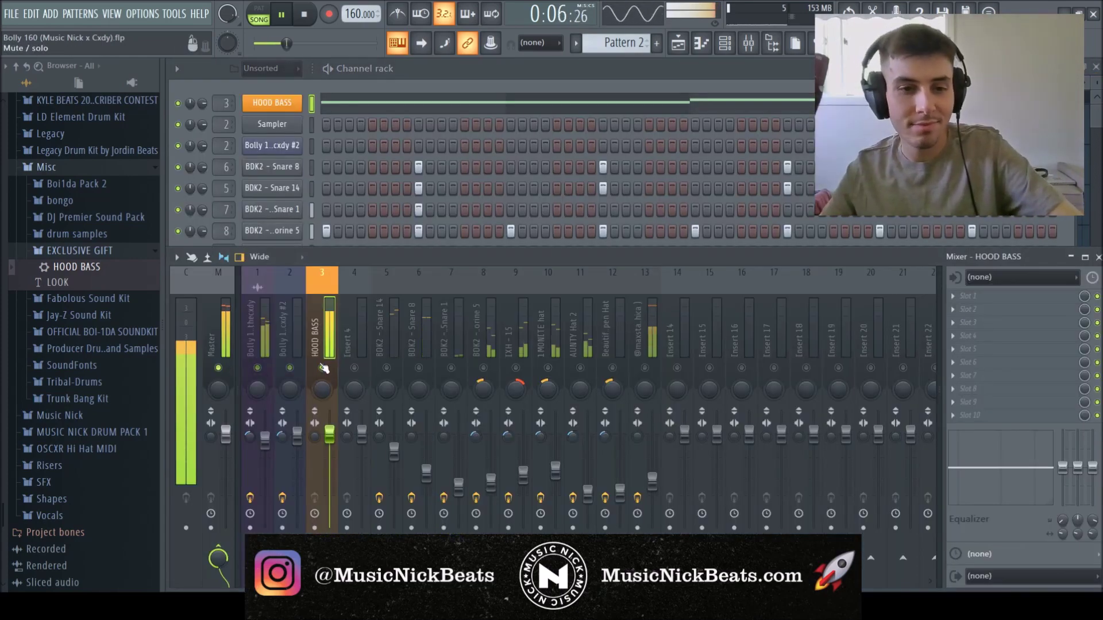
drag(327, 451, 330, 457)
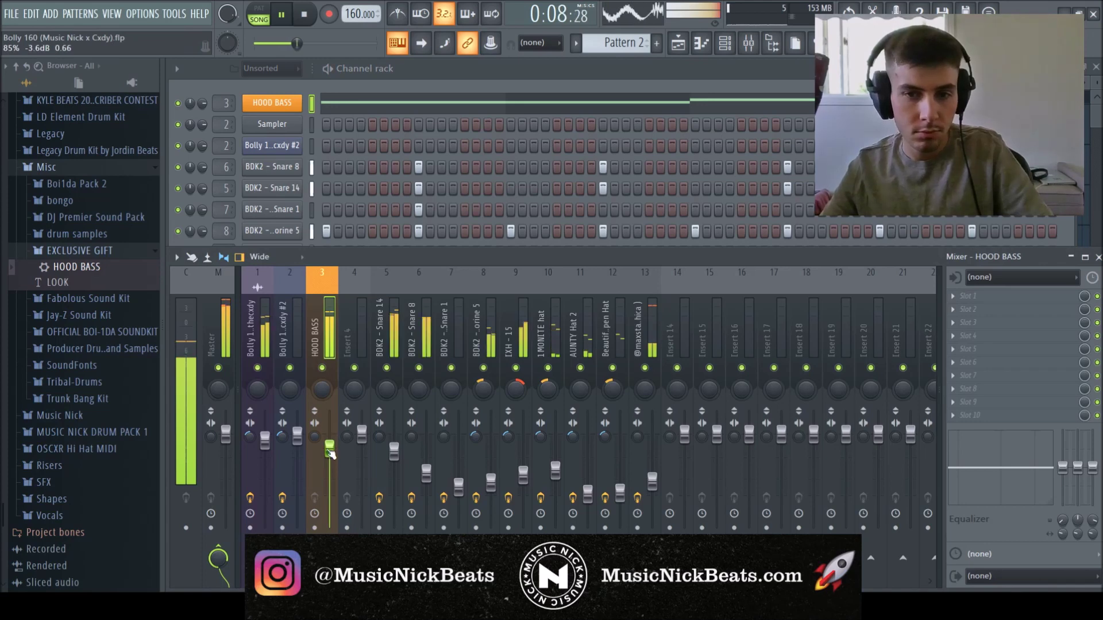
key(ctrl+s)
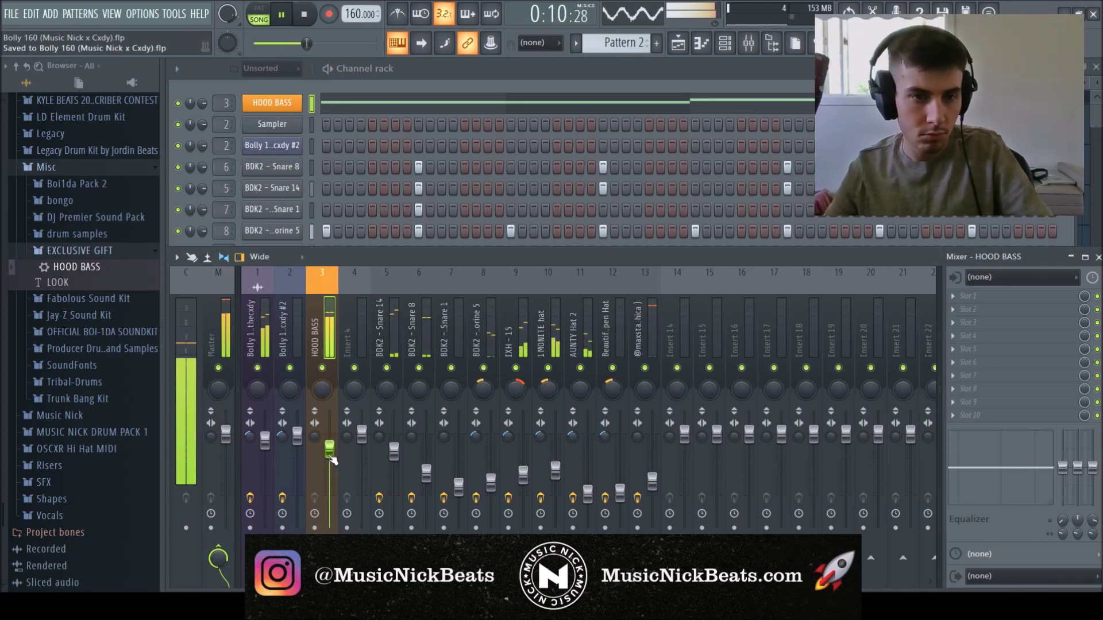
click(302, 13)
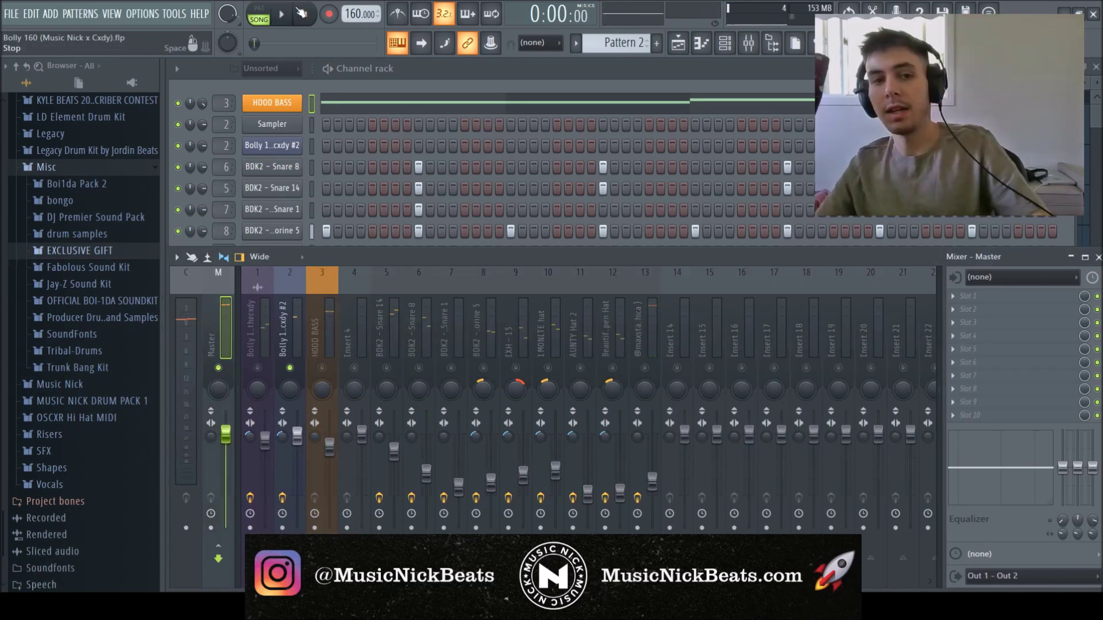
- Turn off the solo on the Bolly loop's mixer insert 2
right_click(289, 368)
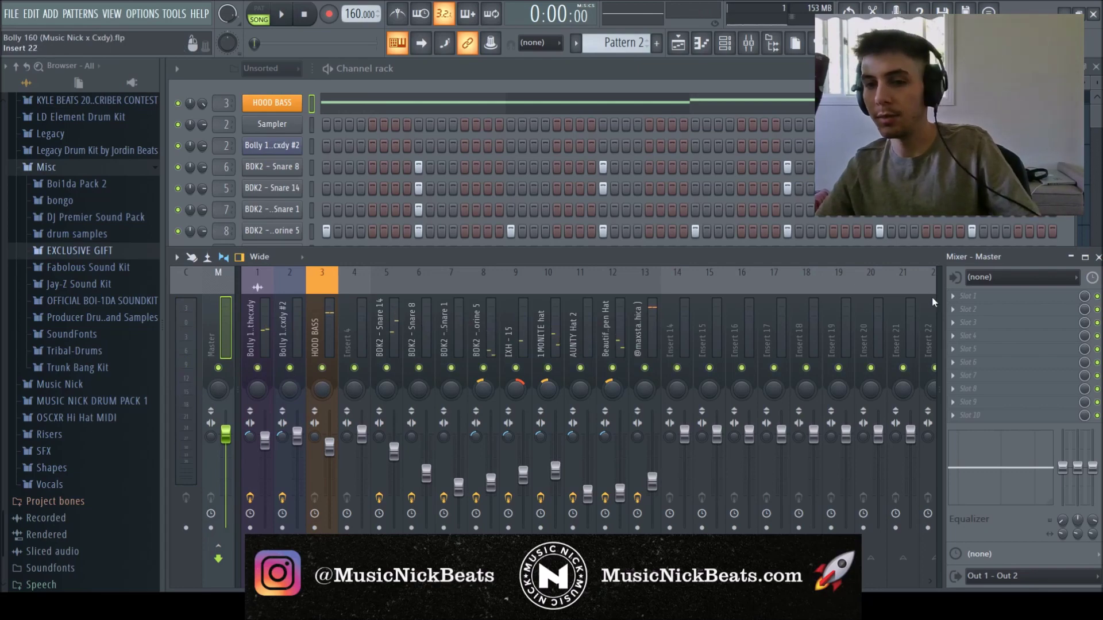
click(887, 329)
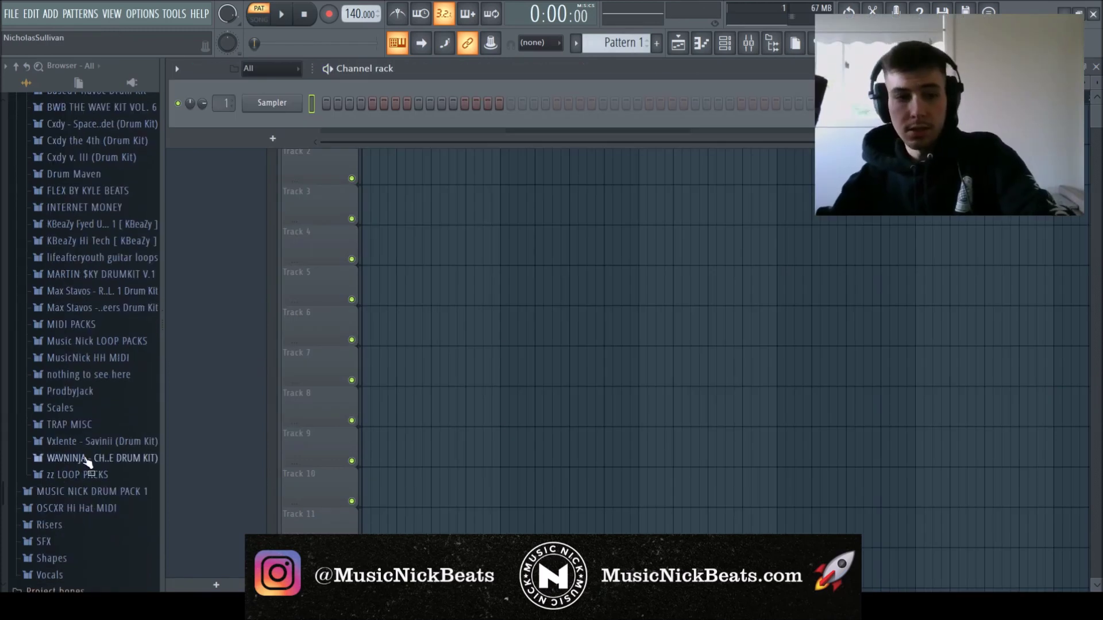
- Load the Hipica 136 bpm loop from the Cxdy loop pack as an audio clip and into a Fruity Slicer channel
click(86, 474)
click(108, 436)
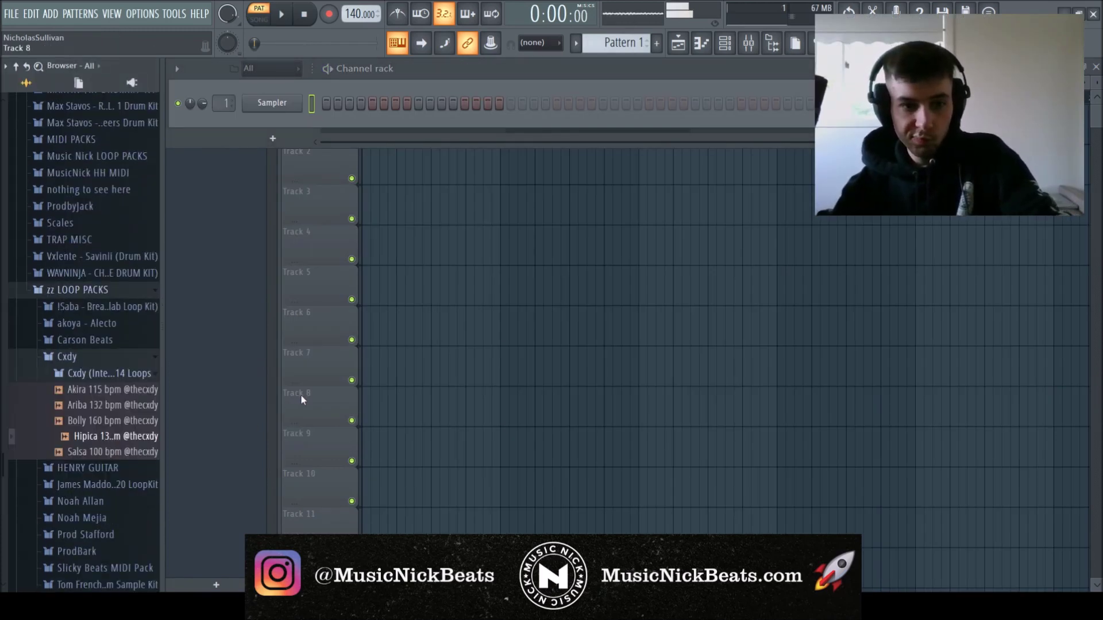
drag(374, 459, 372, 207)
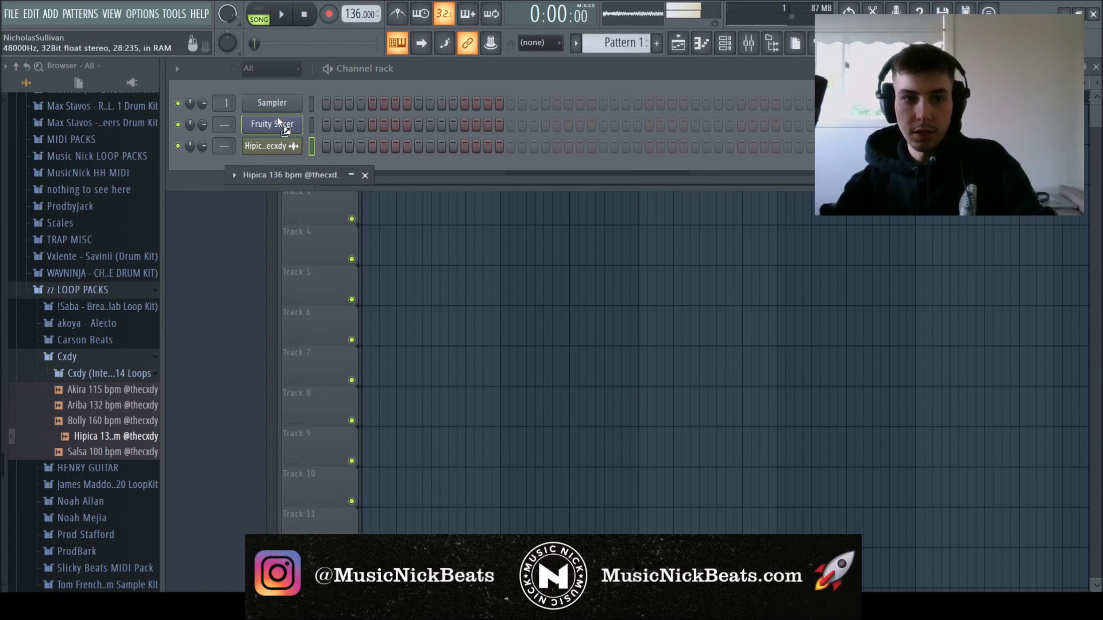
drag(279, 122, 278, 123)
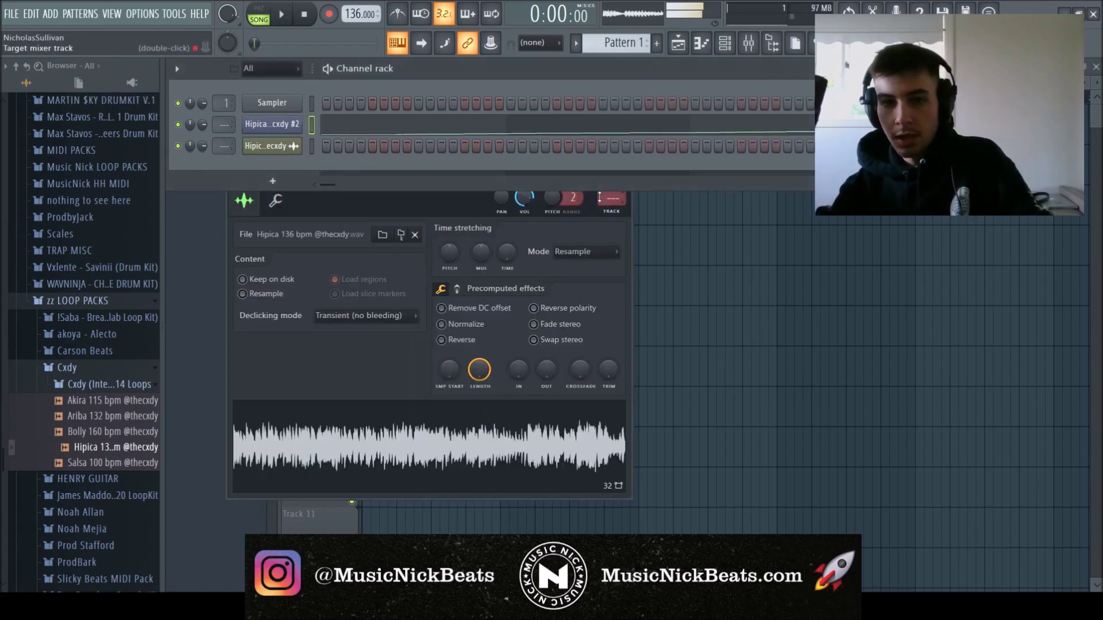
click(625, 176)
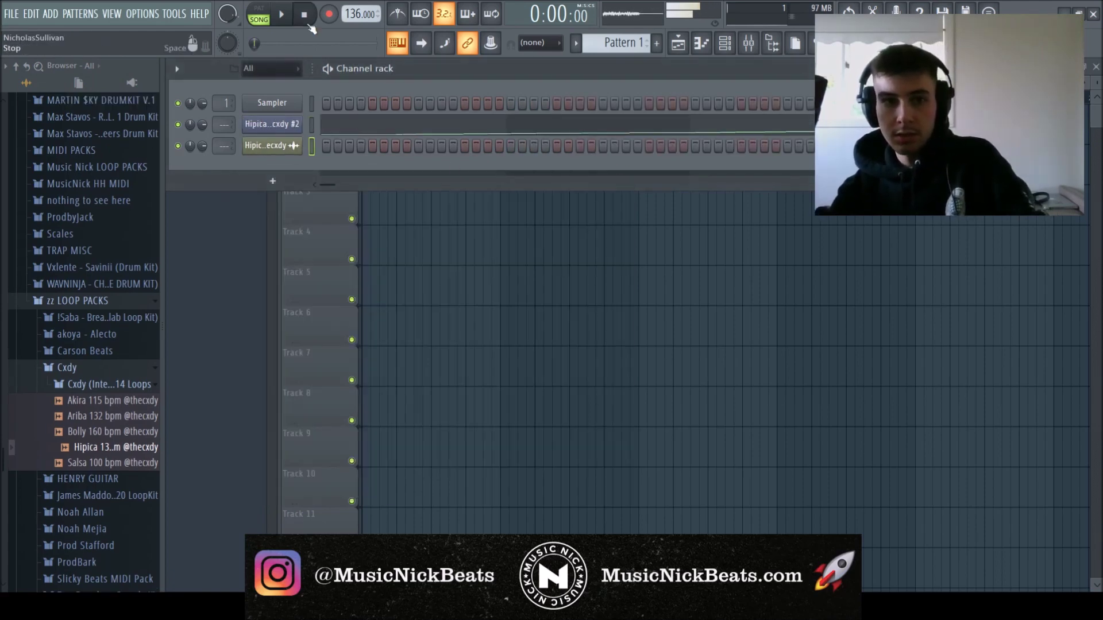
- Open the sliced Hipica loop in Fruity Slicer, set its pitch shift to -300 cents and audition the slices
click(318, 123)
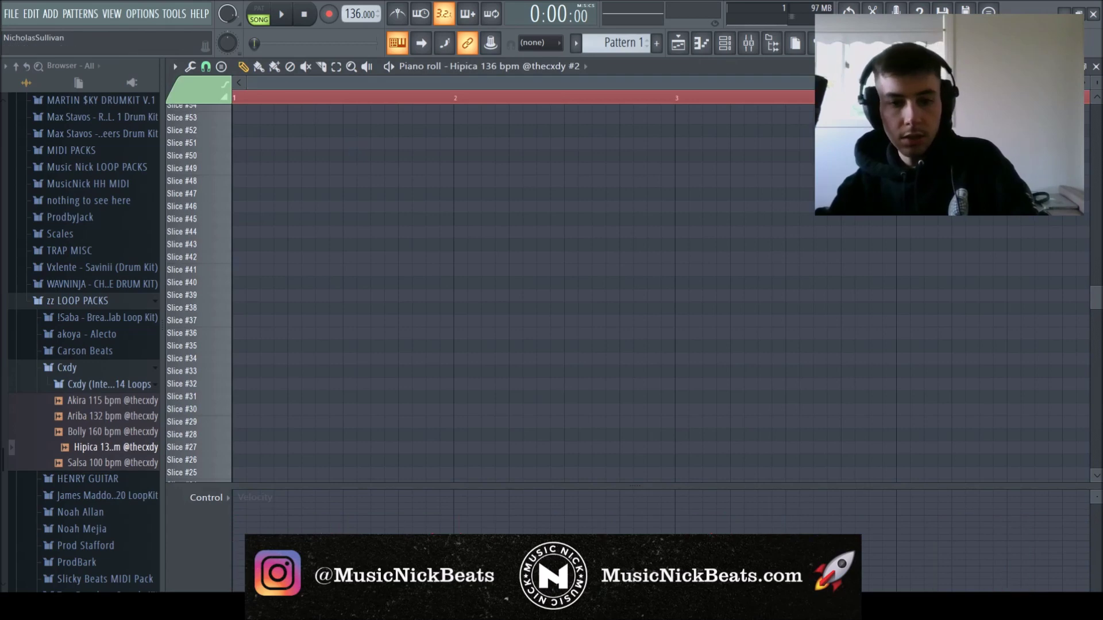
click(1095, 66)
click(271, 124)
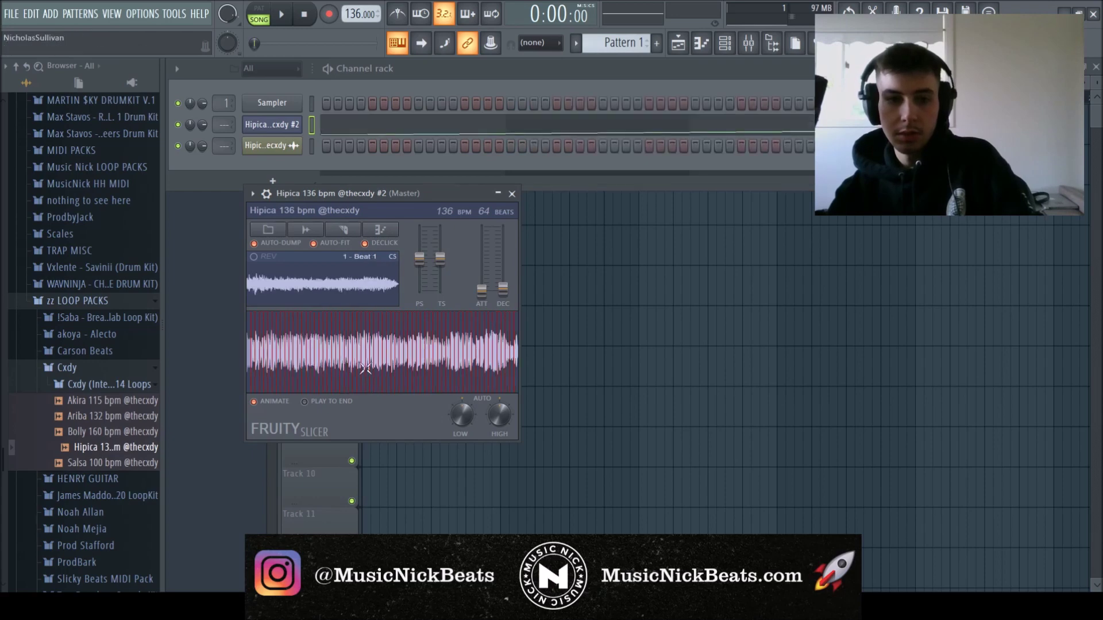
key(r)
key(t)
key(r)
key(e)
key(r)
key(e)
key(r)
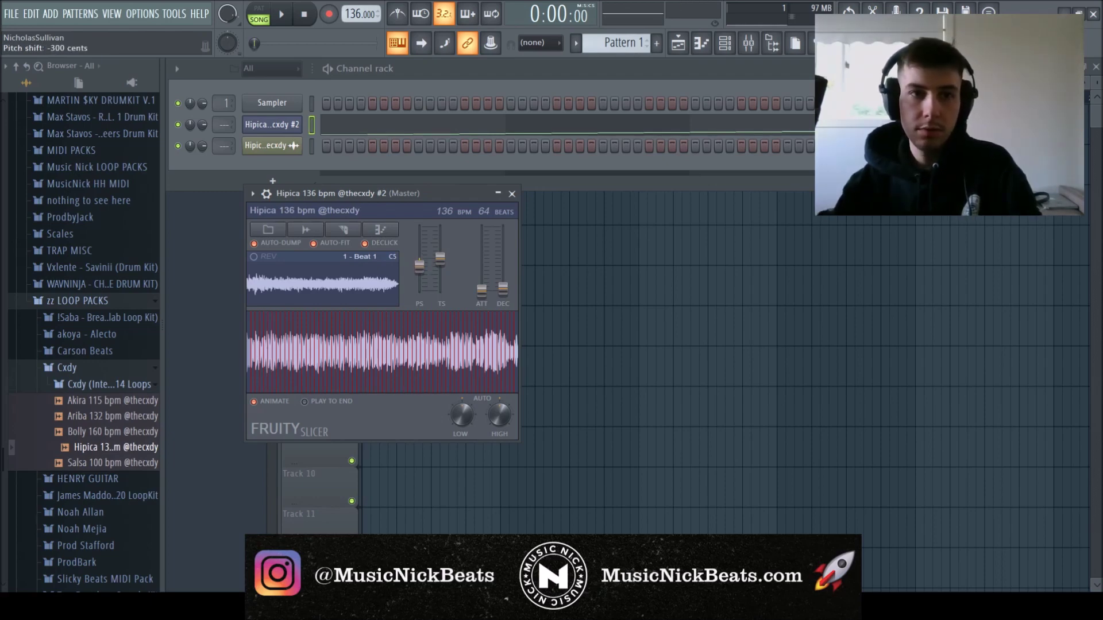
key(r)
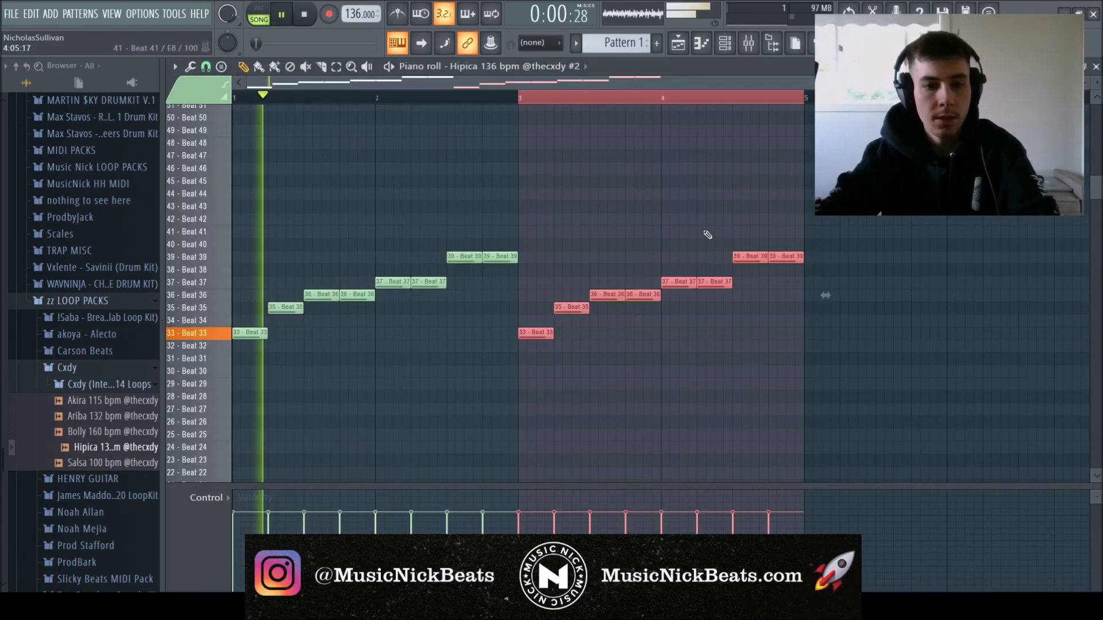
- Move the slice pair in the second half of bar 5 to Beat 54 and the first pair in bar 6 to Beat 52
scroll(709, 234, down, 2)
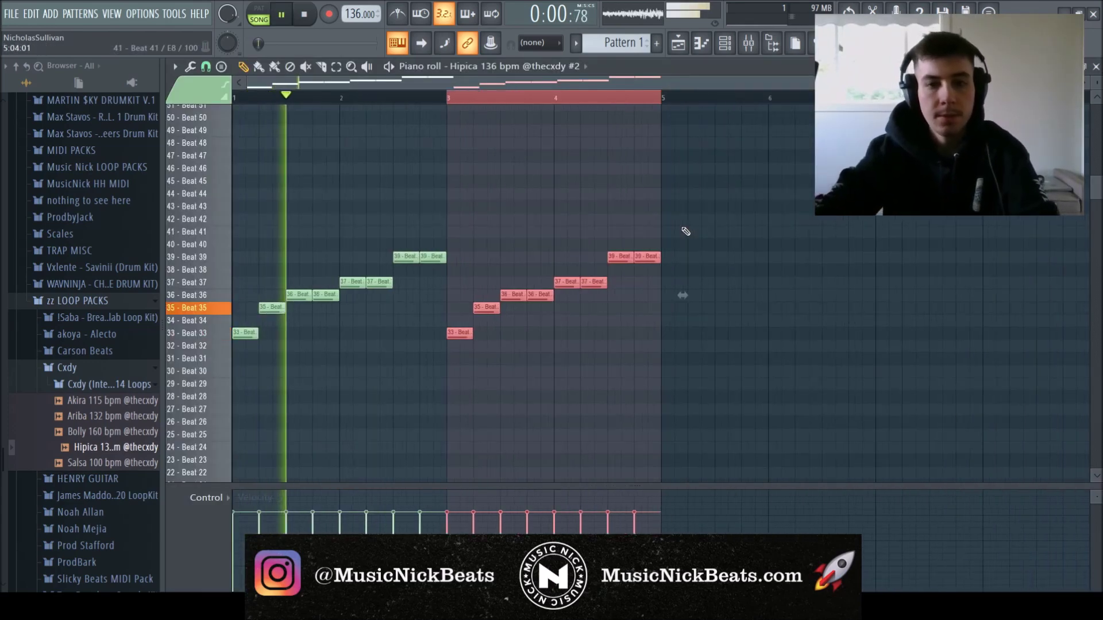
scroll(682, 229, up, 2)
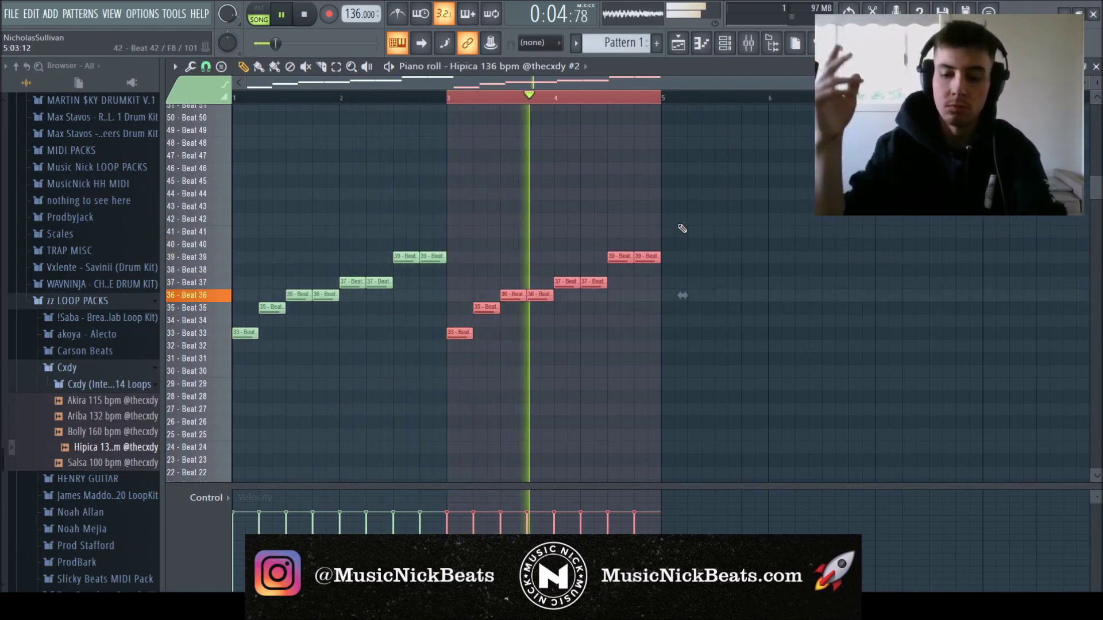
scroll(690, 262, up, 3)
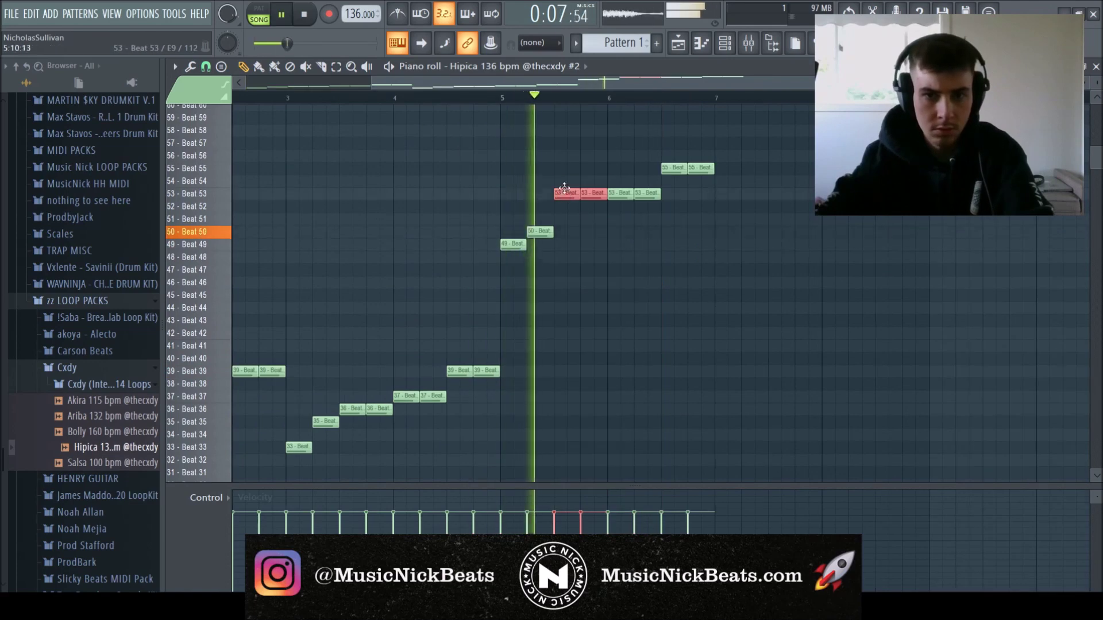
drag(565, 187, 565, 180)
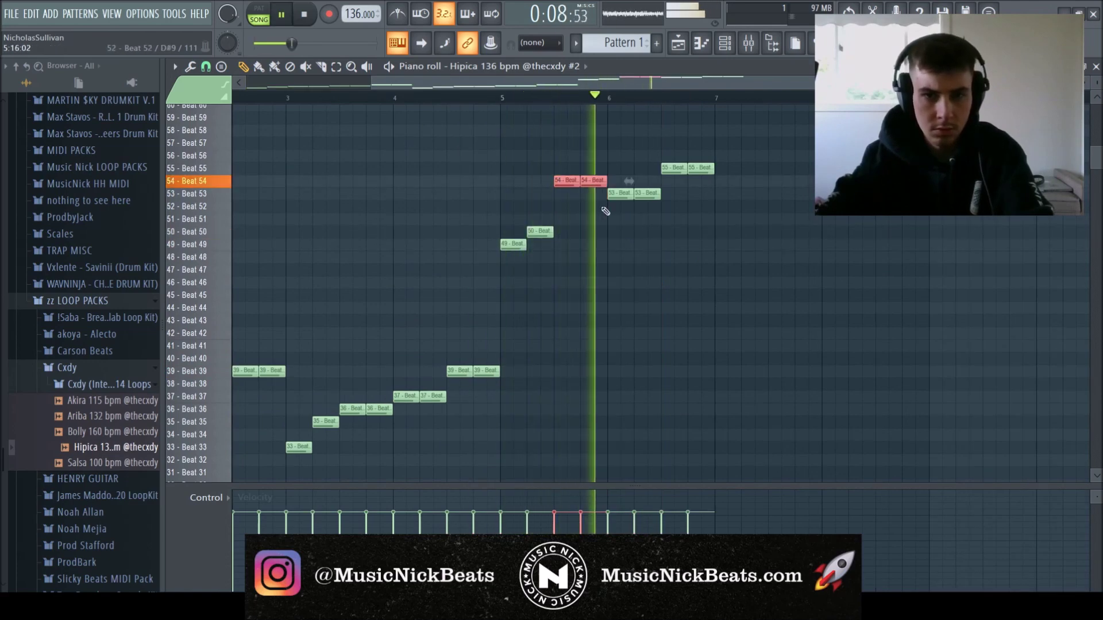
drag(644, 237, 625, 207)
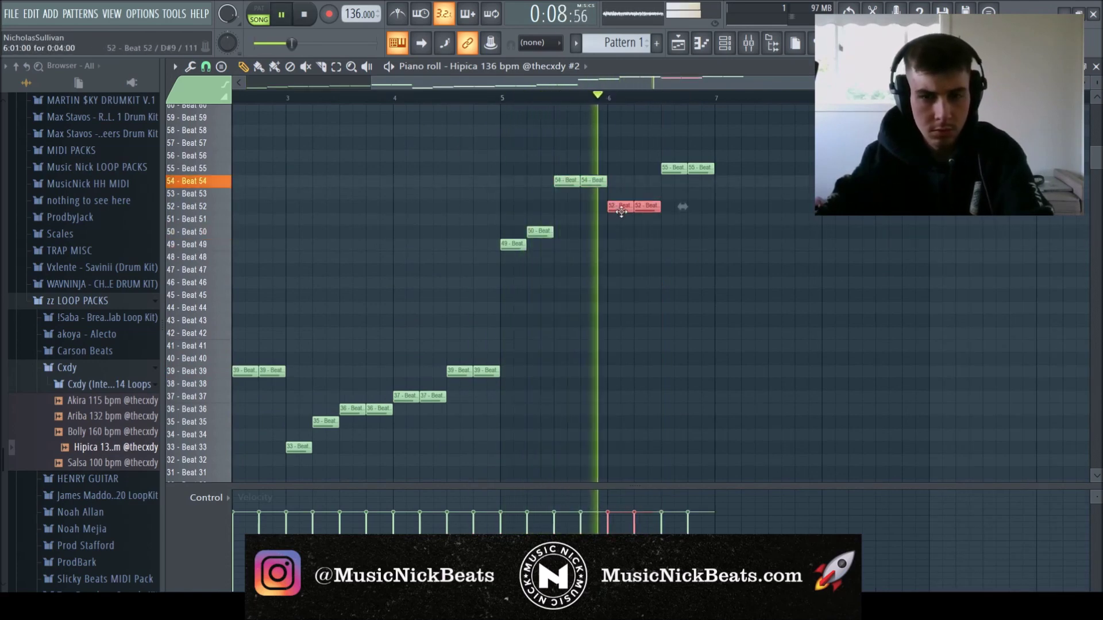
key(space)
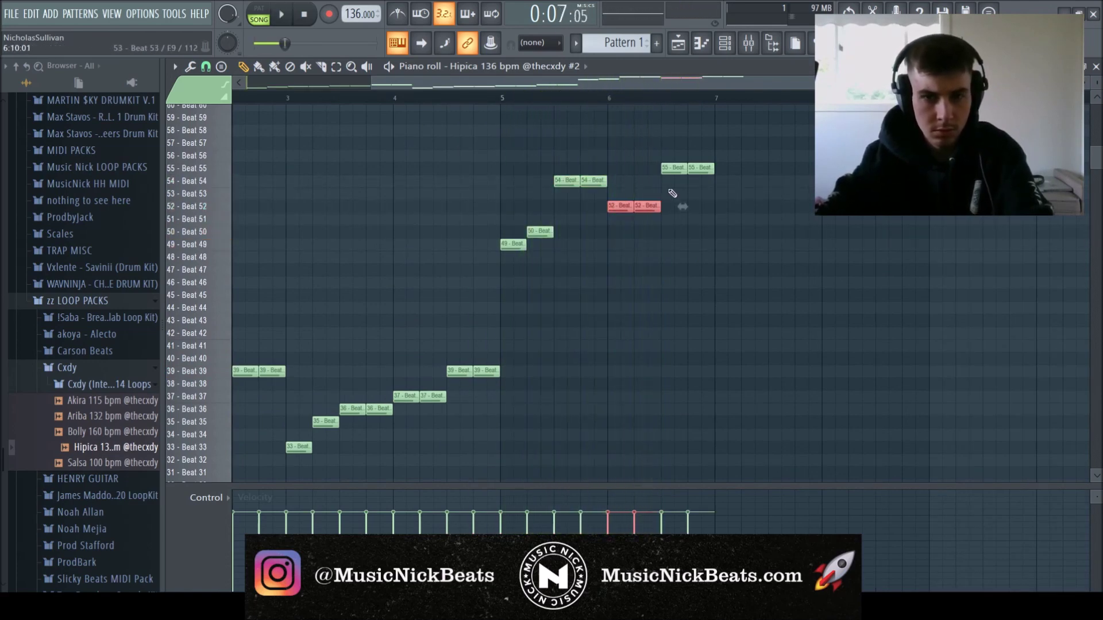
- Swap the middle pairs so bars 5 and 6 run Beat 49, 50, 52, 52, 54, 54, 55, 55, replaying the phrase
click(661, 100)
key(space)
key(space)
mouse_move(707, 158)
mouse_down()
mouse_move(687, 180)
mouse_move(673, 143)
mouse_move(664, 180)
mouse_move(675, 155)
mouse_up()
key(space)
key(space)
key(space)
key(space)
key(space)
key(space)
key(space)
key(space)
key(space)
key(space)
key(space)
key(space)
key(space)
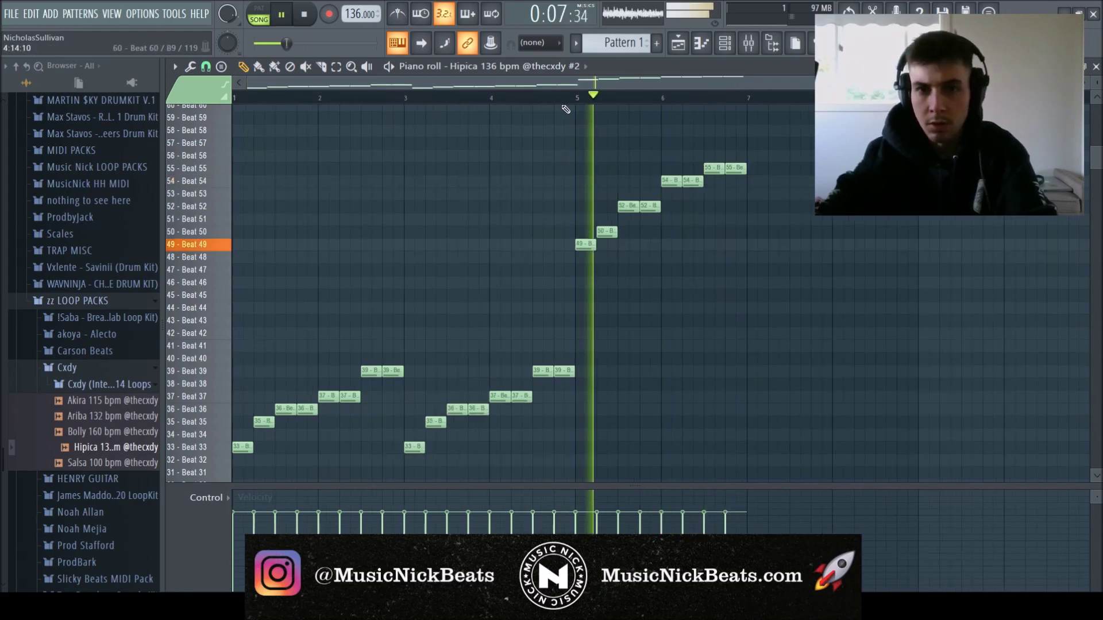
- Duplicate the bars 5 and 6 slice phrase into bars 7 and 8 and review the chopped Hipica pattern
drag(792, 140, 584, 298)
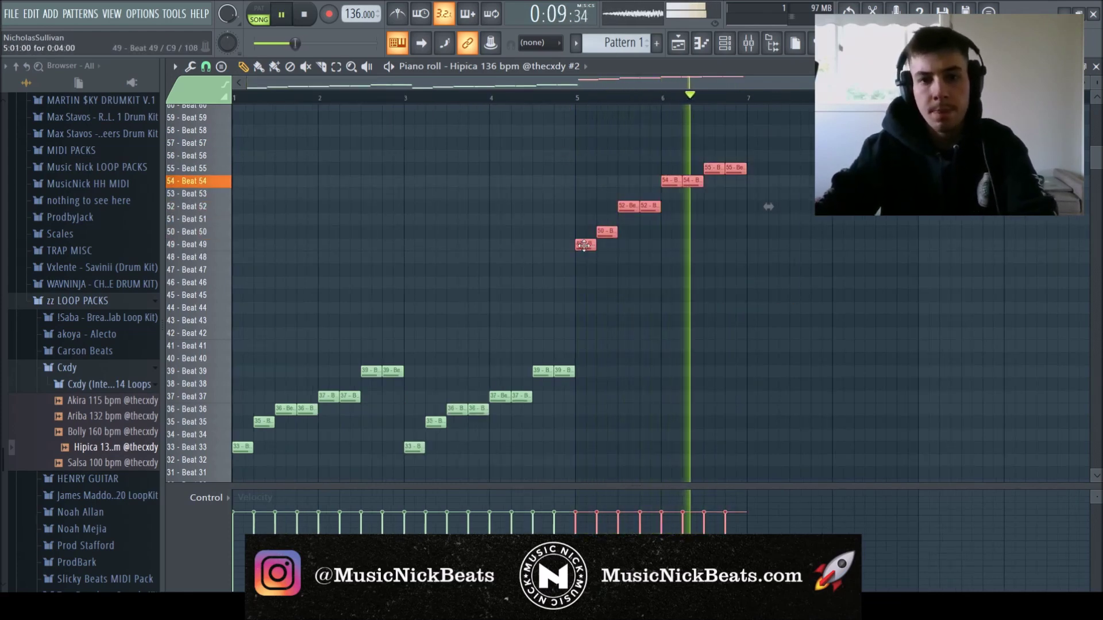
key(ctrl+b)
scroll(714, 301, down, 1)
scroll(800, 274, up, 4)
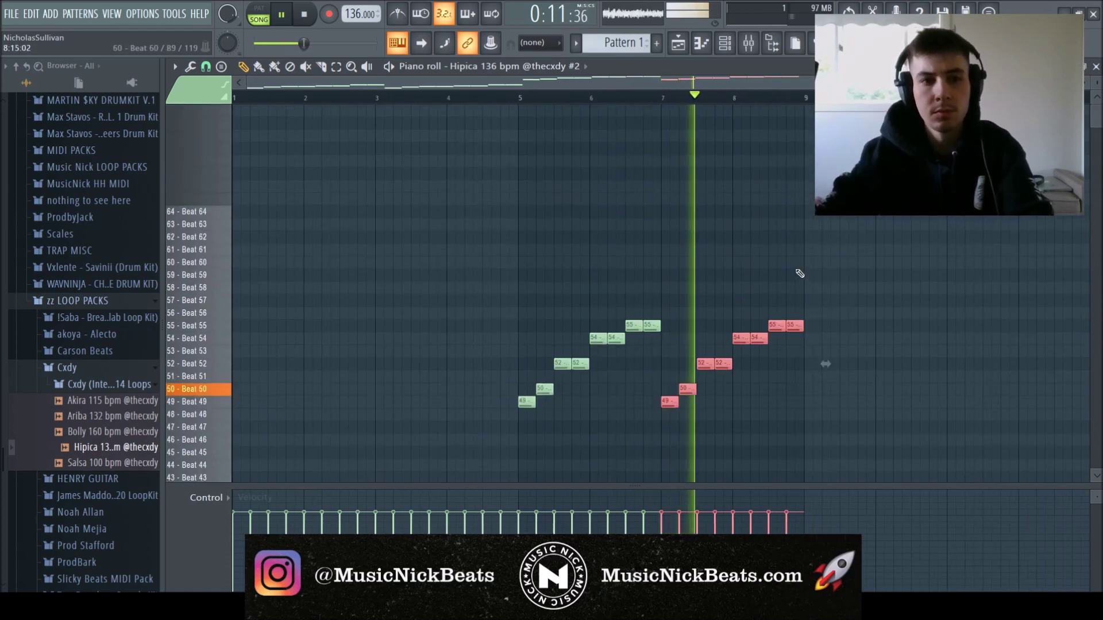
scroll(853, 263, down, 1)
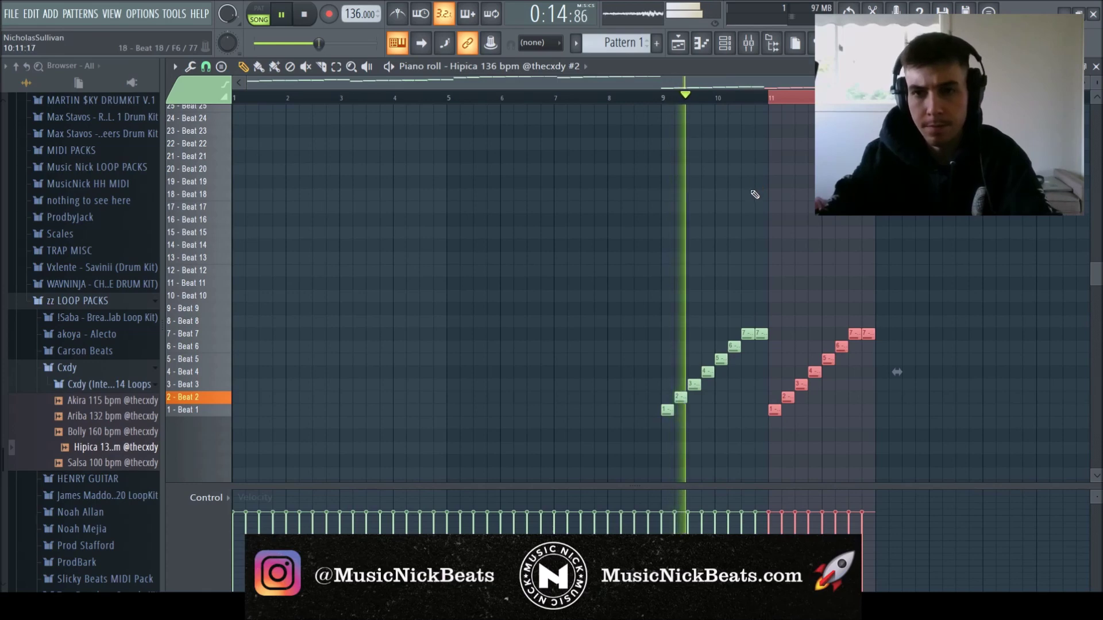
scroll(755, 194, up, 13)
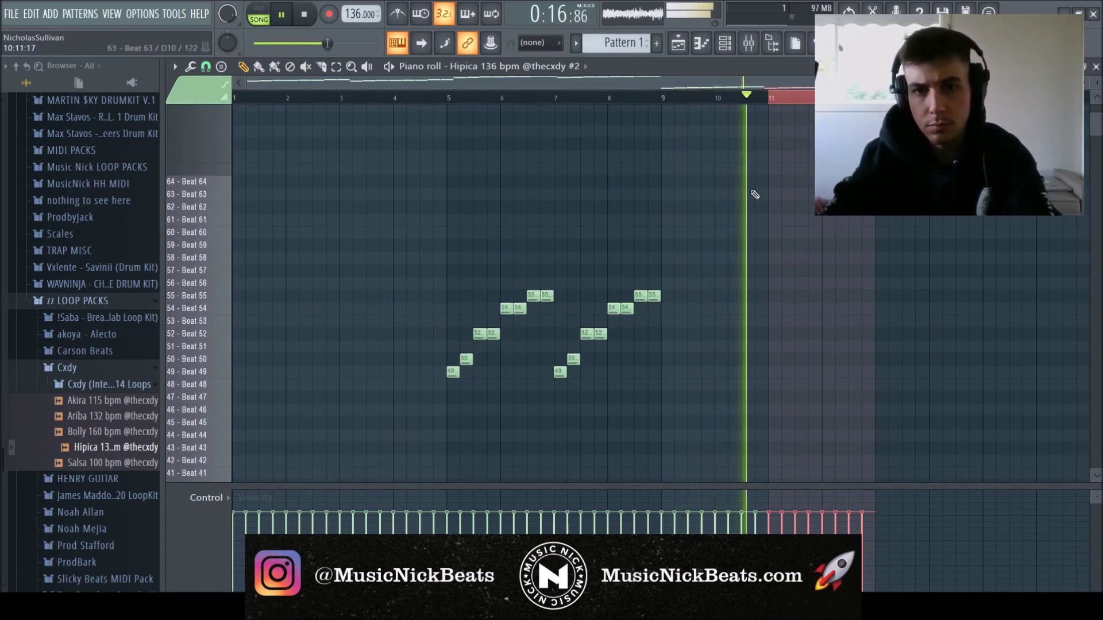
scroll(754, 195, down, 13)
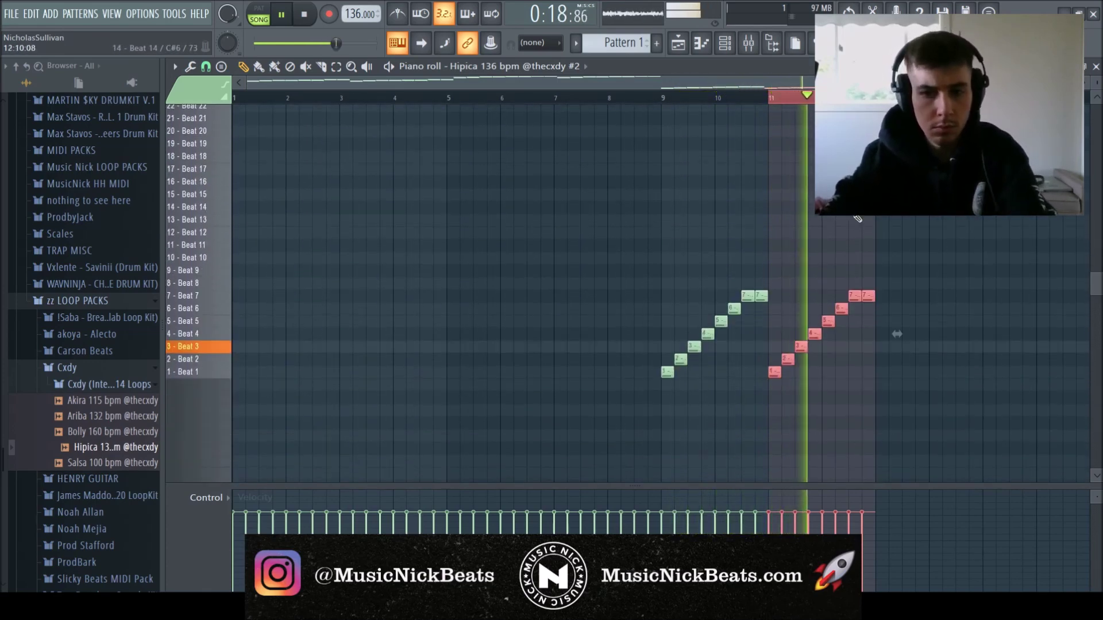
scroll(756, 212, up, 5)
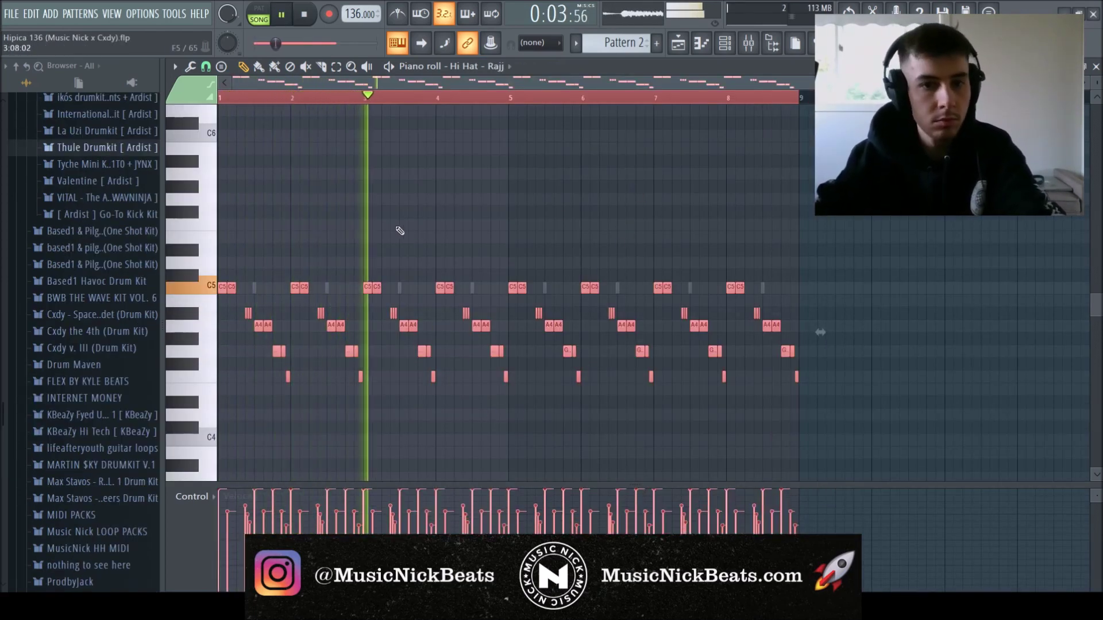
- Add short F5 and E5 notes in bar 4 of the Hi Hat - Rajj pattern, remove the stray lower note and replay it
scroll(400, 231, up, 5)
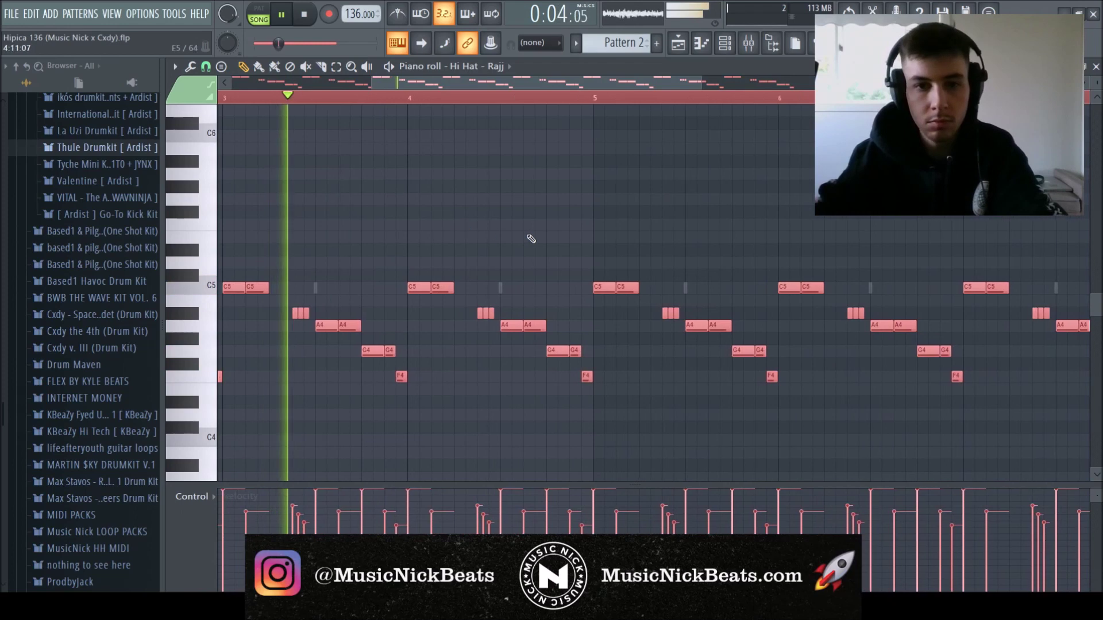
click(501, 224)
click(520, 236)
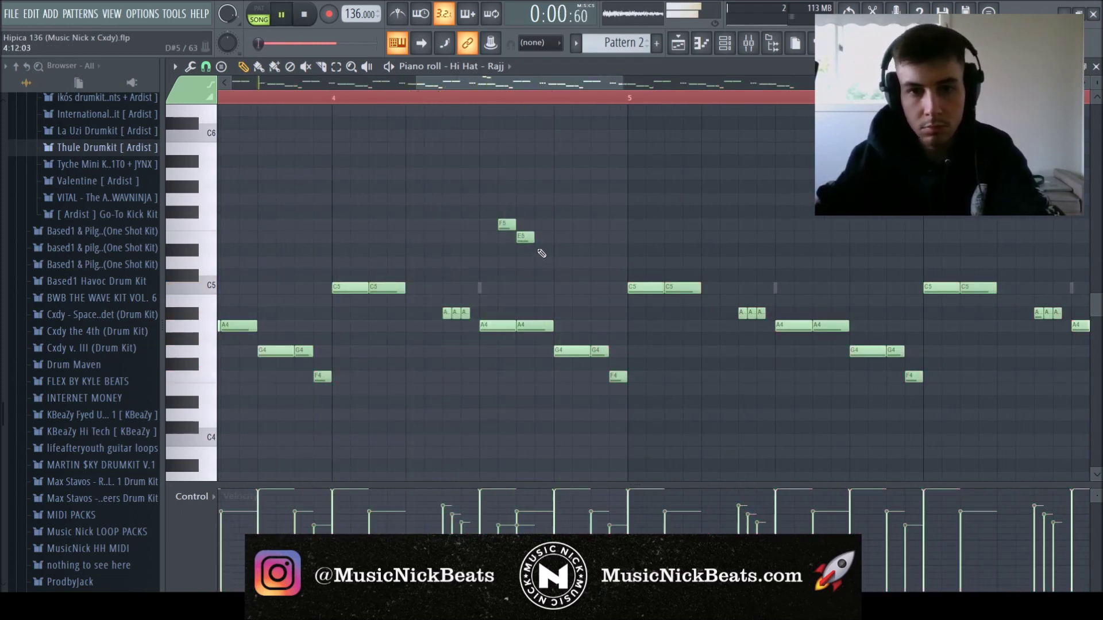
click(481, 98)
key(space)
key(space)
right_click(543, 250)
key(space)
key(space)
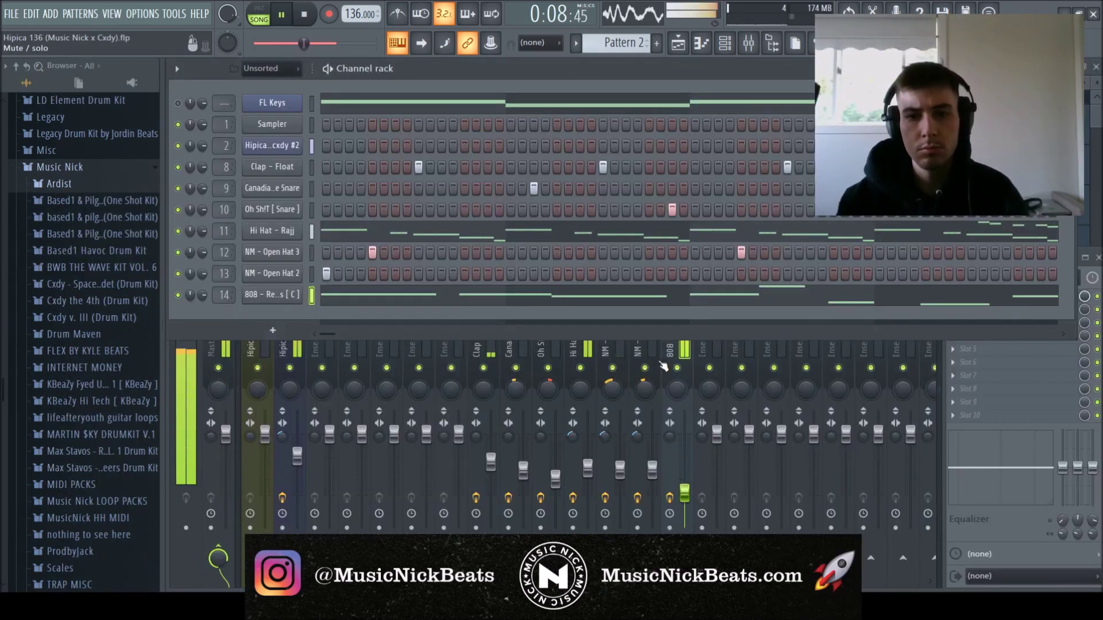
- Listen to the Hipica loop and the 808 in isolation, restoring all mixer inserts when done
click(663, 365)
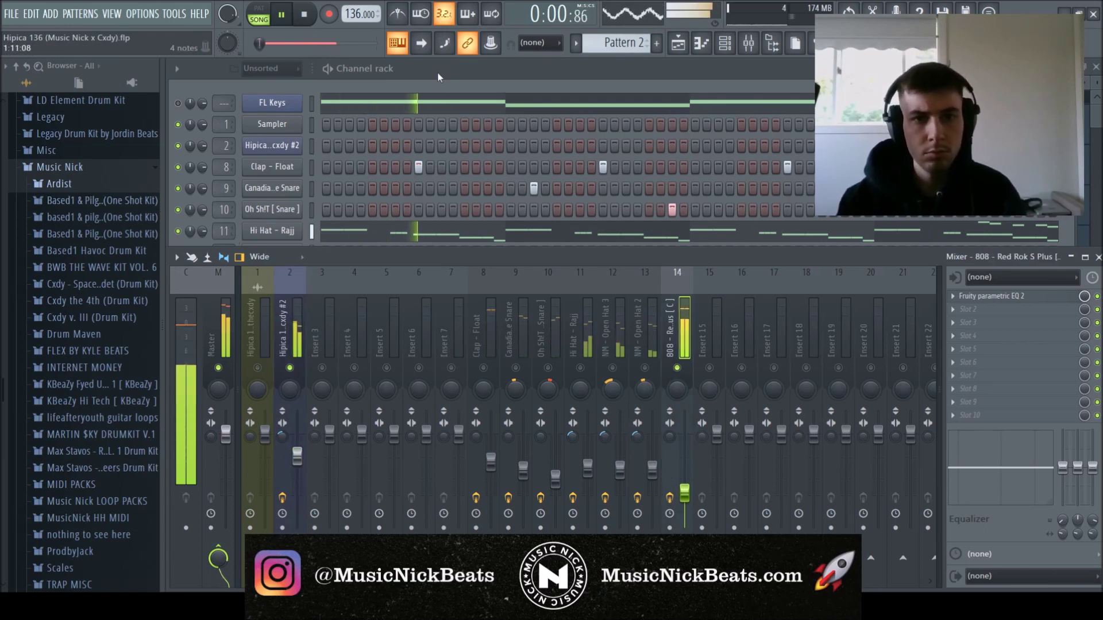
drag(239, 246, 595, 338)
right_click(677, 369)
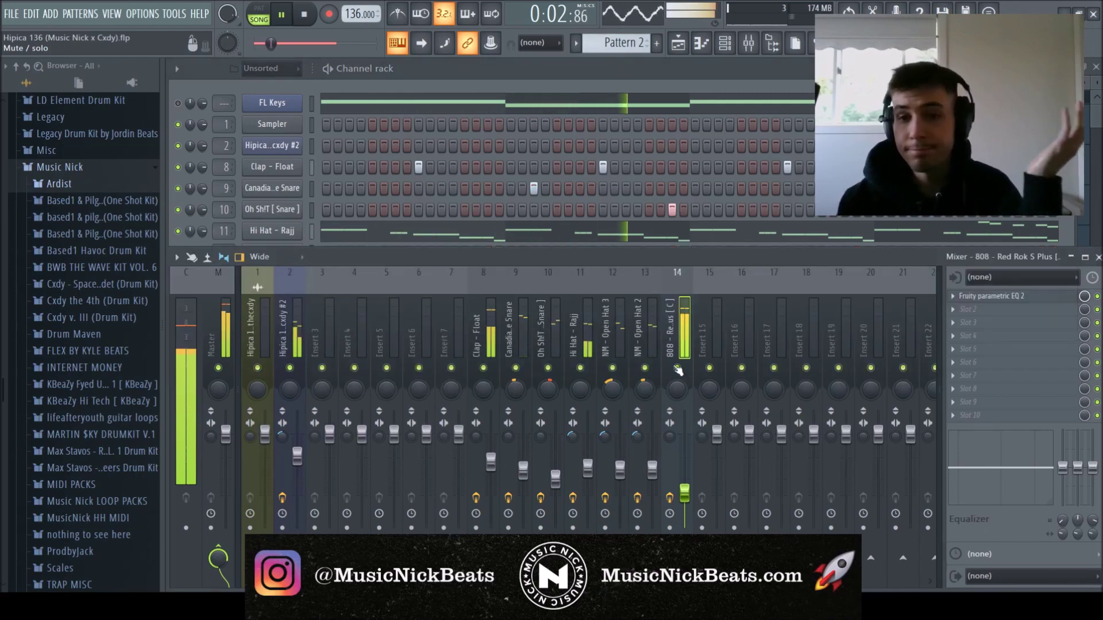
- Browse the Ardist 808 + Kick kit to the Loud! distorted kicks and audition a kick sample
click(441, 81)
click(88, 187)
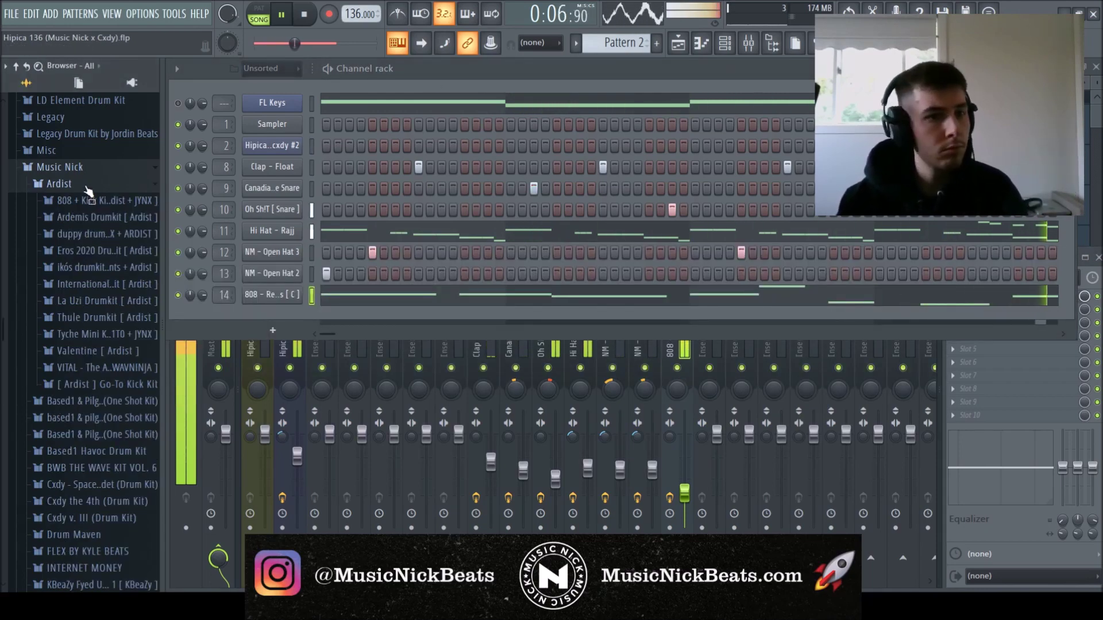
click(86, 201)
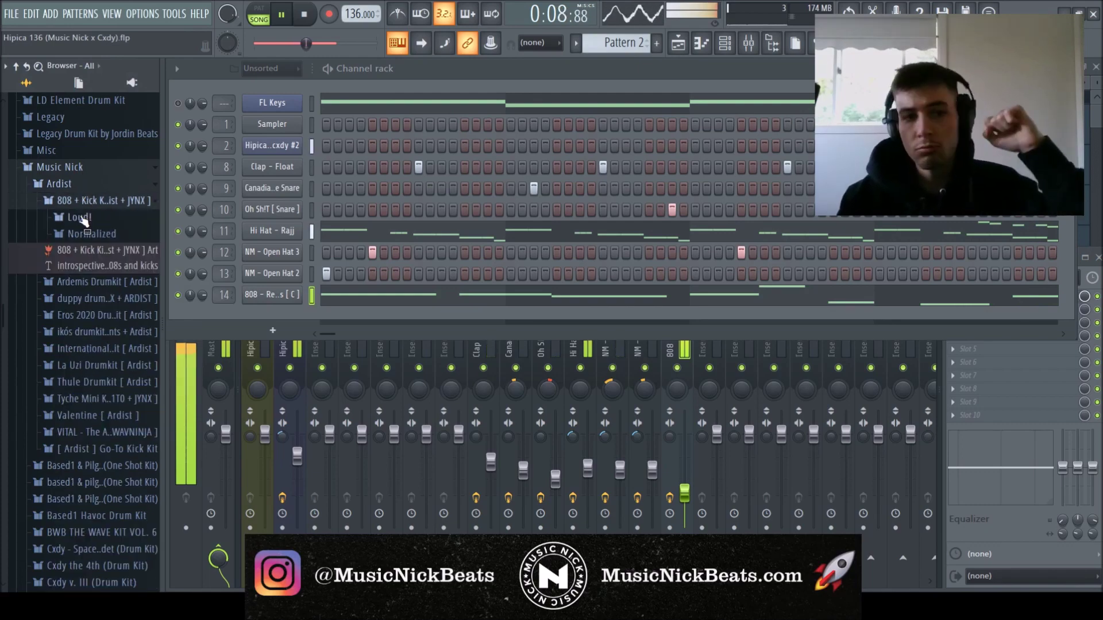
click(79, 217)
click(88, 253)
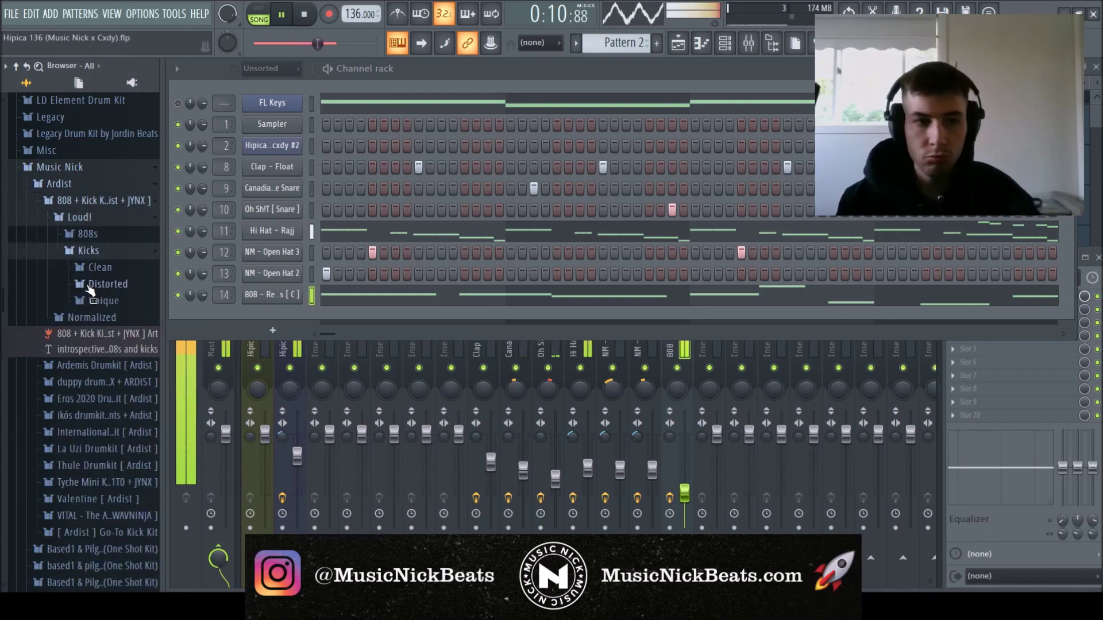
click(93, 284)
click(136, 331)
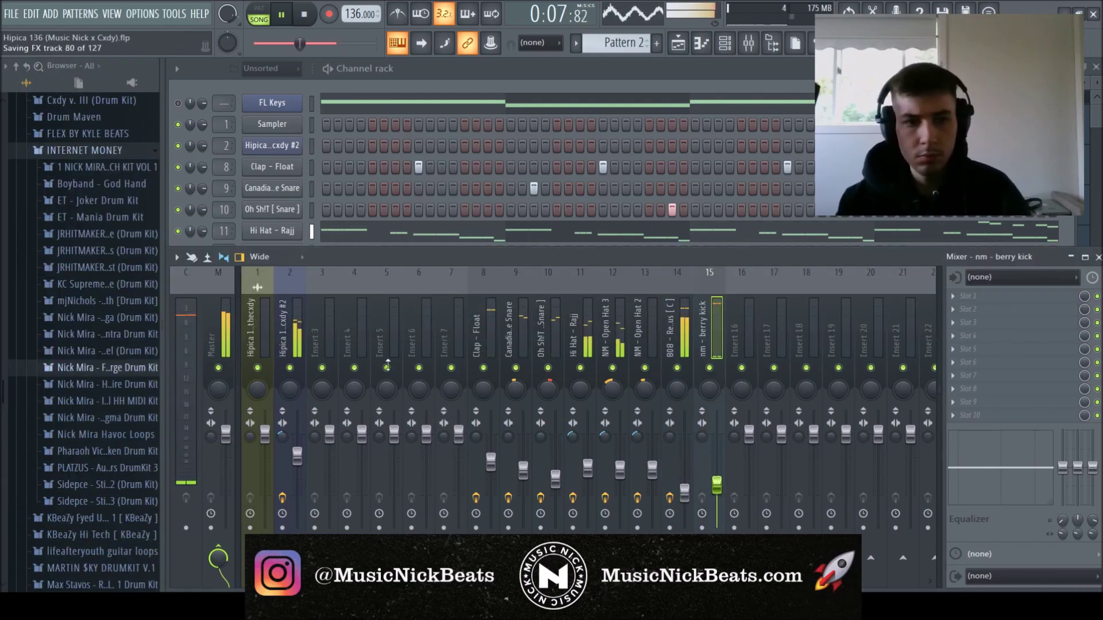
- Select the Master mixer insert and stop playback
click(212, 338)
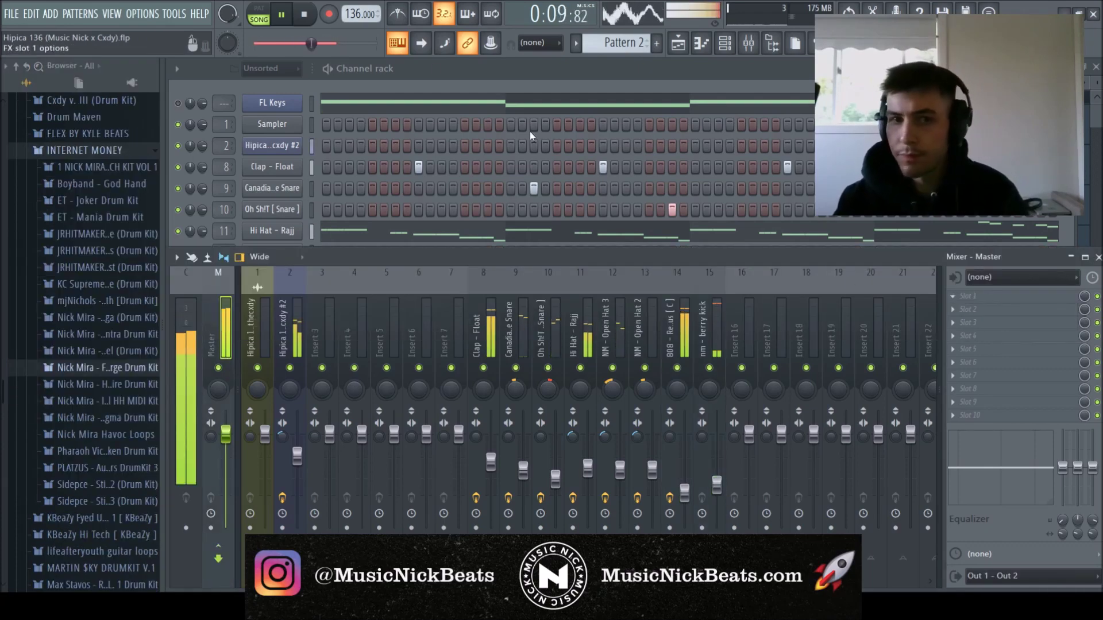
click(303, 12)
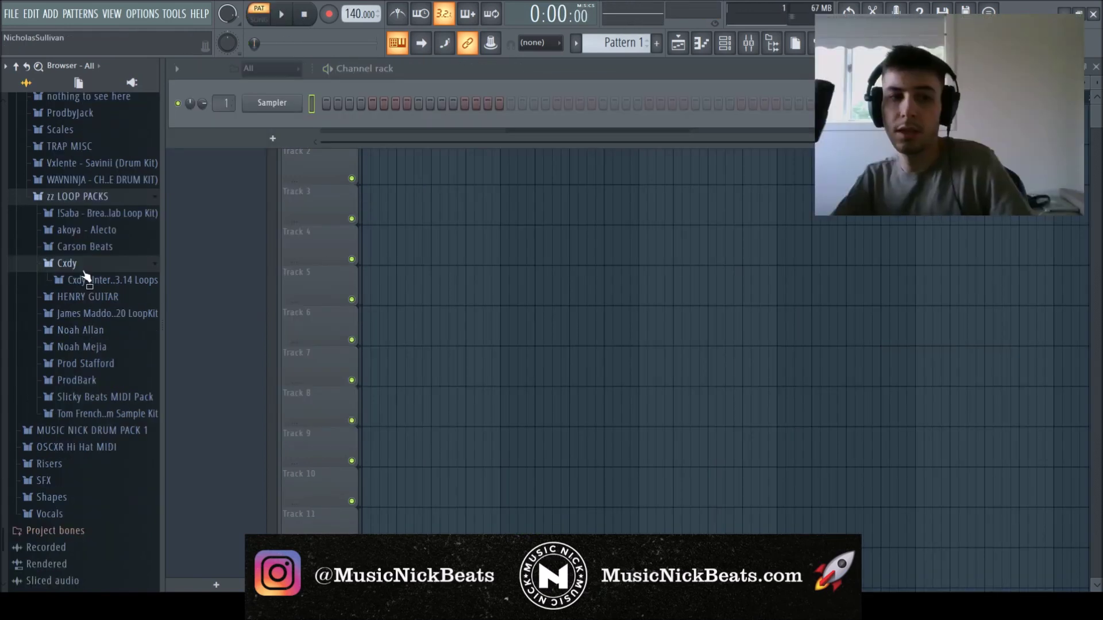
- Load the Salsa 100 bpm loop from the Cxdy pack into a Fruity Slicer channel at 200 bpm and slice it by beat
click(109, 279)
click(114, 358)
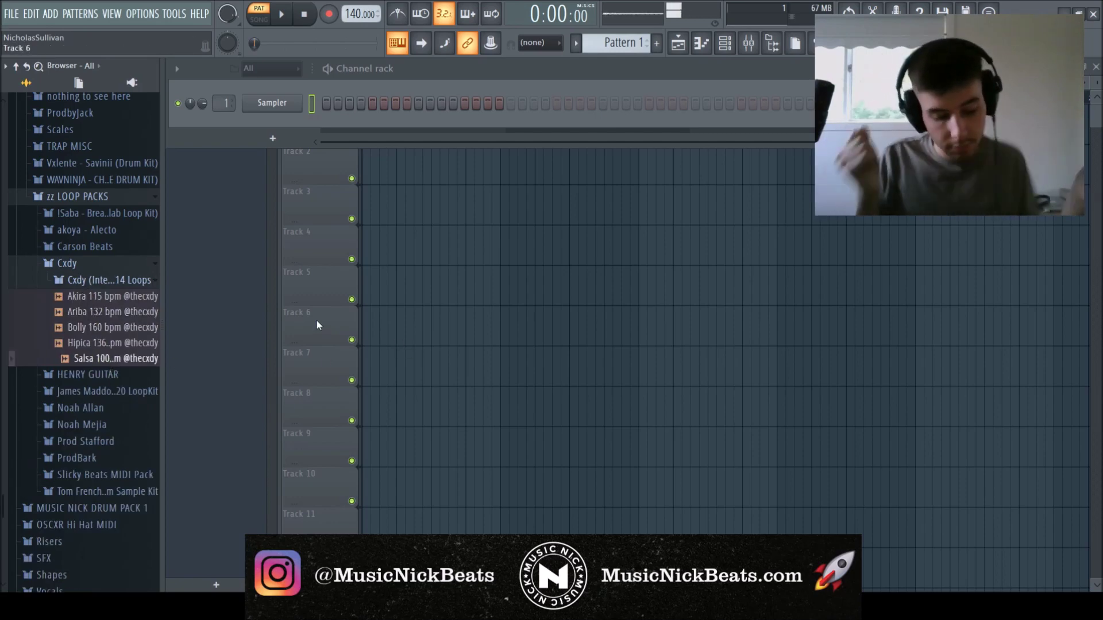
key(F6)
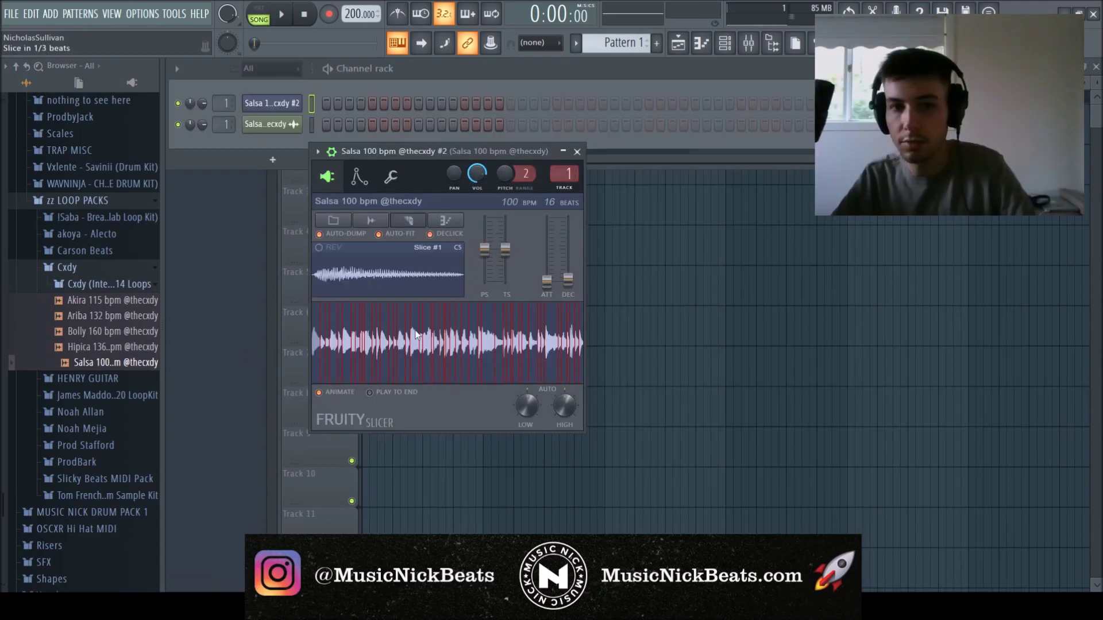
click(423, 360)
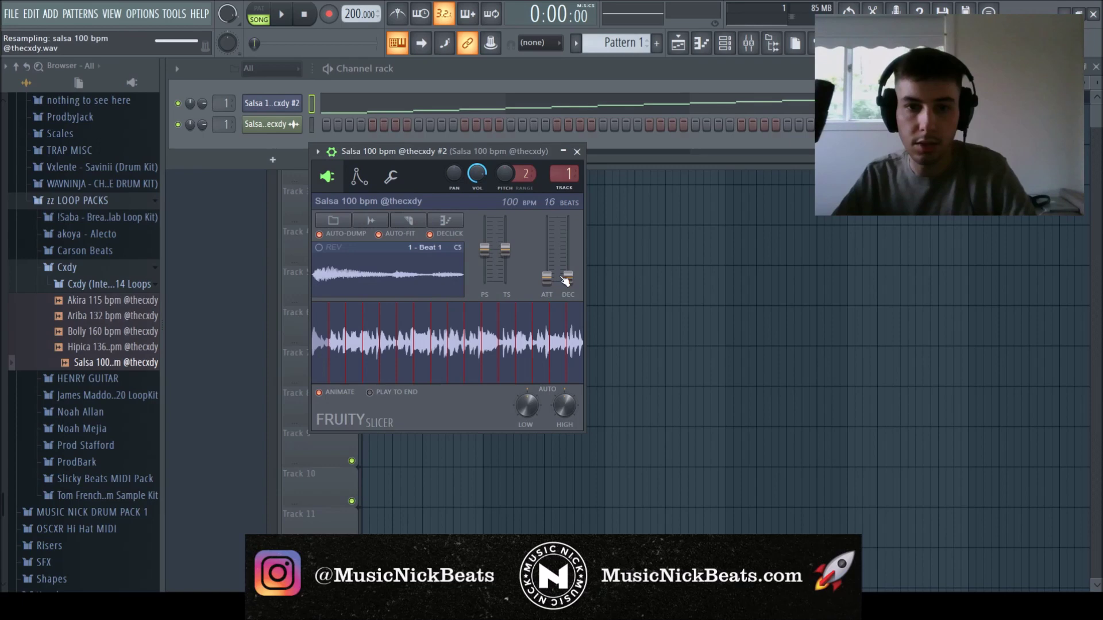
key(space)
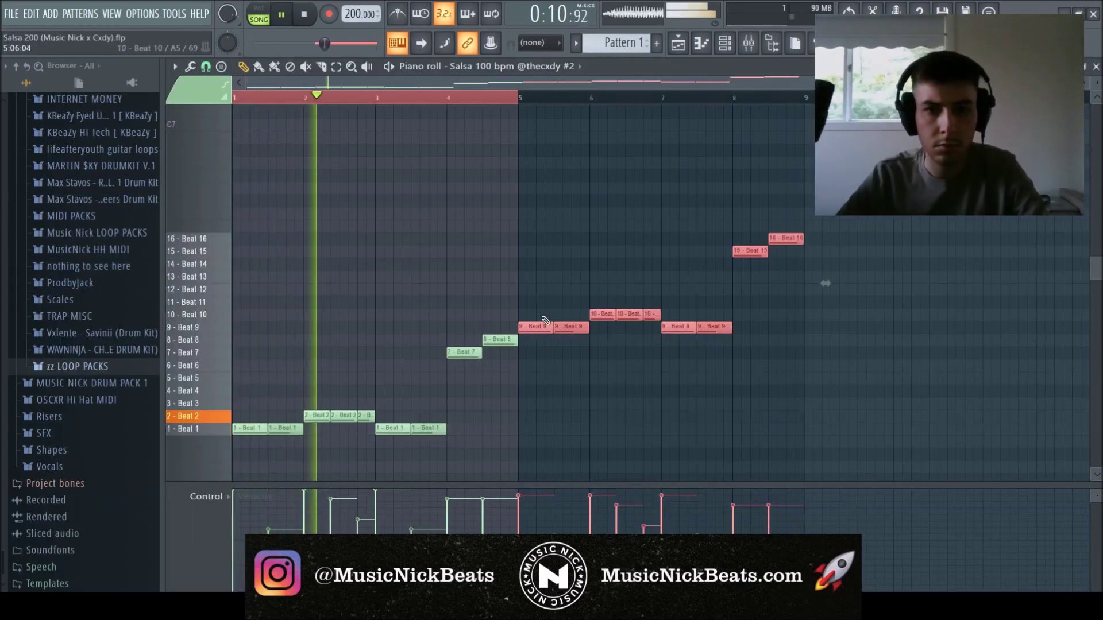
- Randomize the velocities of all the Salsa slice notes and close the piano roll
click(865, 281)
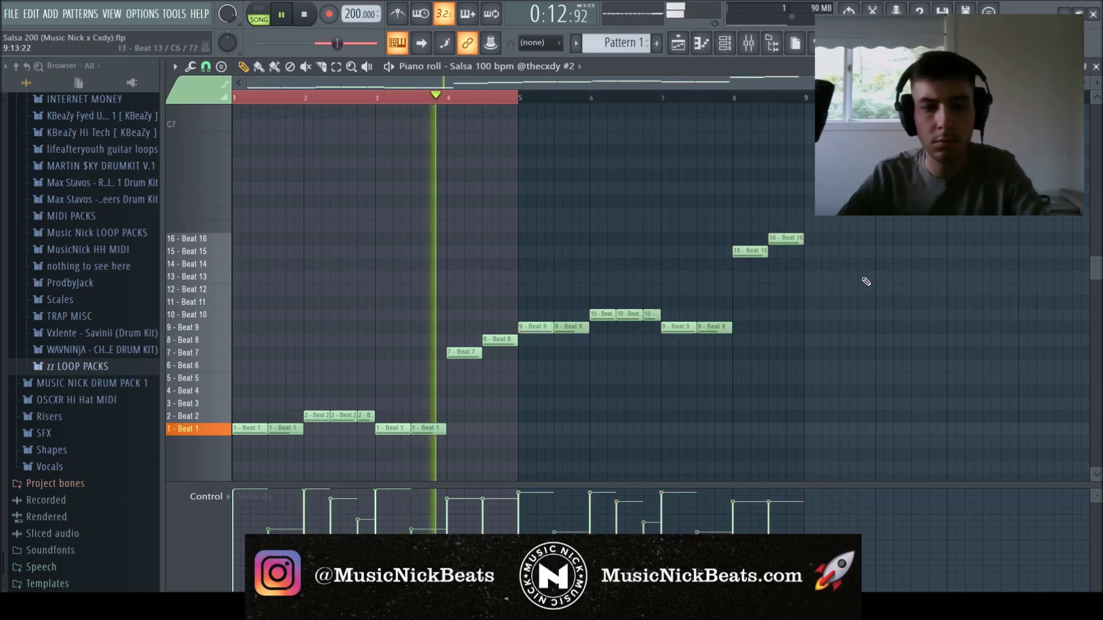
key(ctrl+a)
key(alt+r)
drag(490, 411, 524, 425)
click(610, 468)
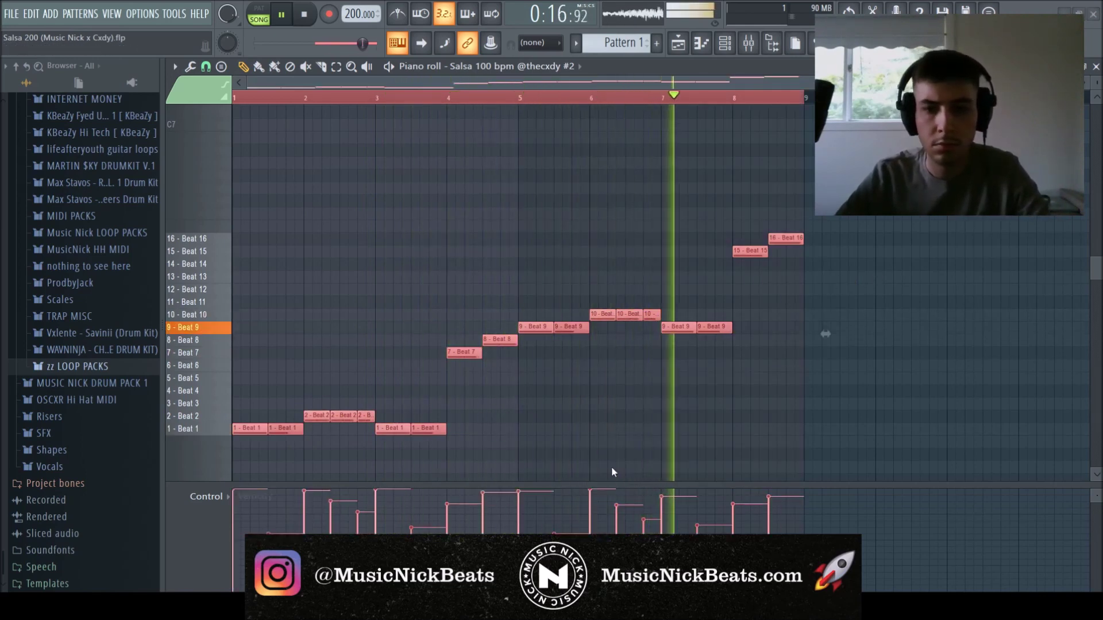
click(1095, 66)
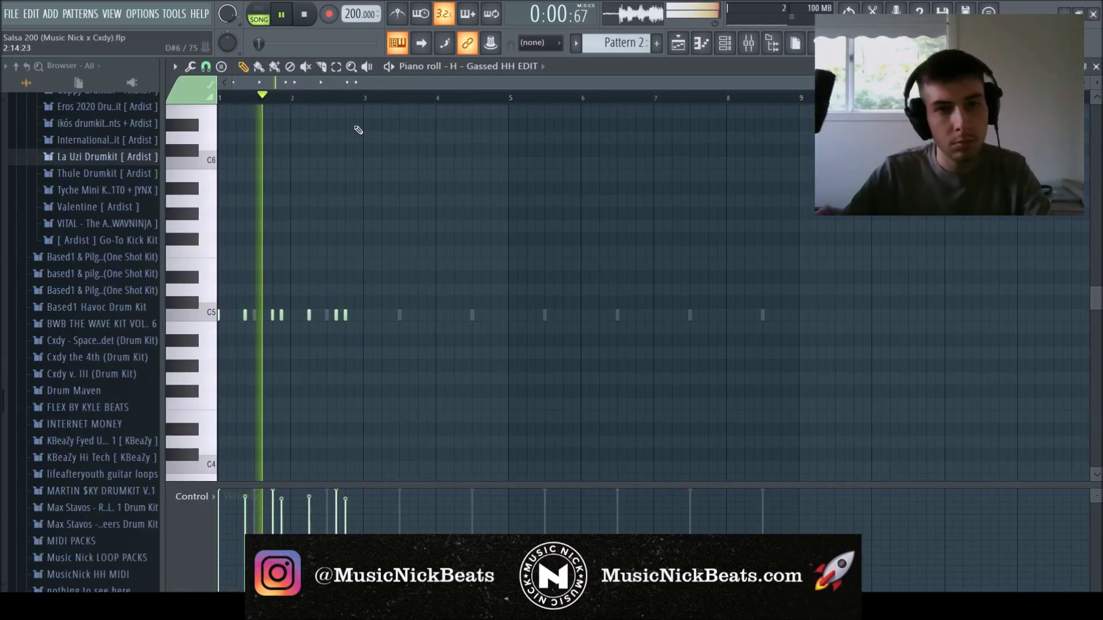
- Repeat the two-bar Gassed HH EDIT hi-hat pattern in the piano roll until it fills eight bars
drag(363, 98, 221, 123)
key(ctrl+b)
key(ctrl+b)
key(ctrl+b)
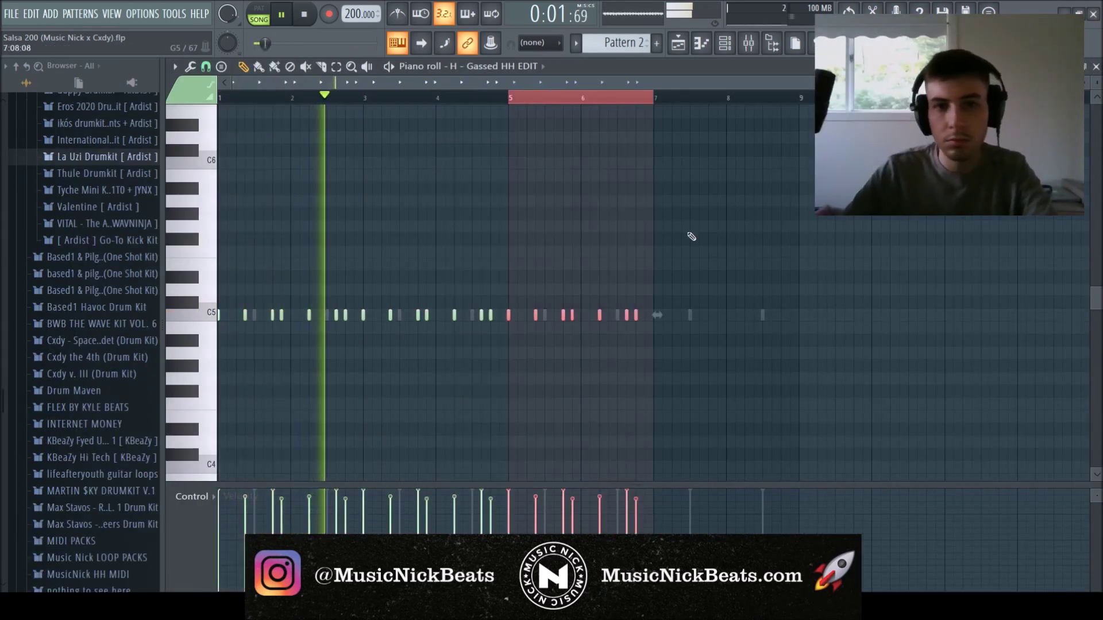
- Randomize the panning of all the Gassed HH EDIT hi-hat notes and close the piano roll
key(ctrl+a)
key(alt+r)
drag(507, 412, 507, 402)
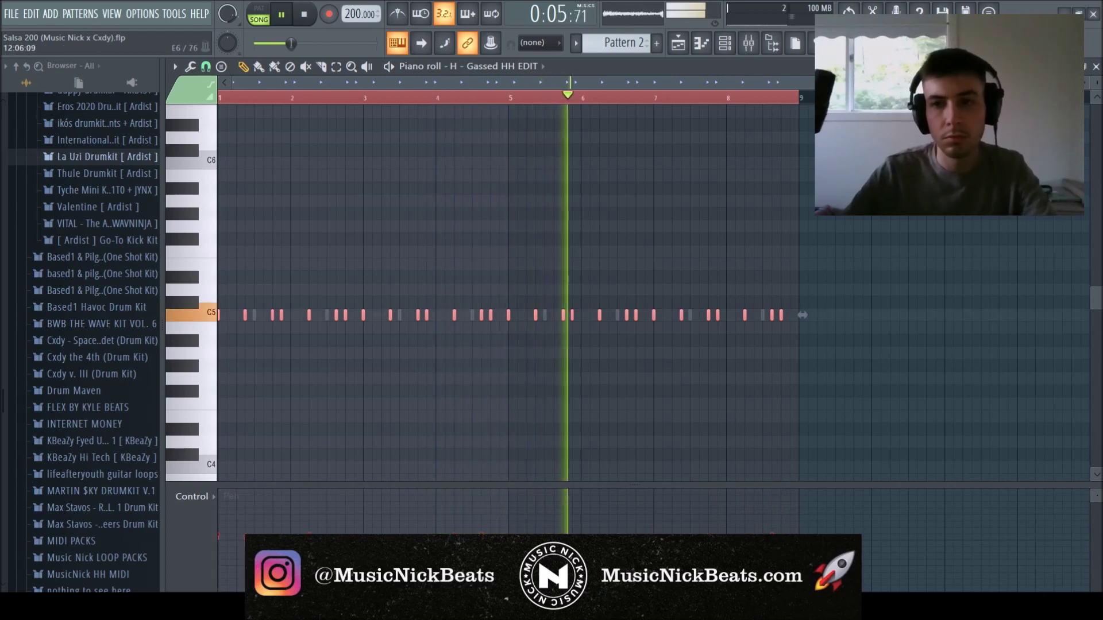
click(1096, 67)
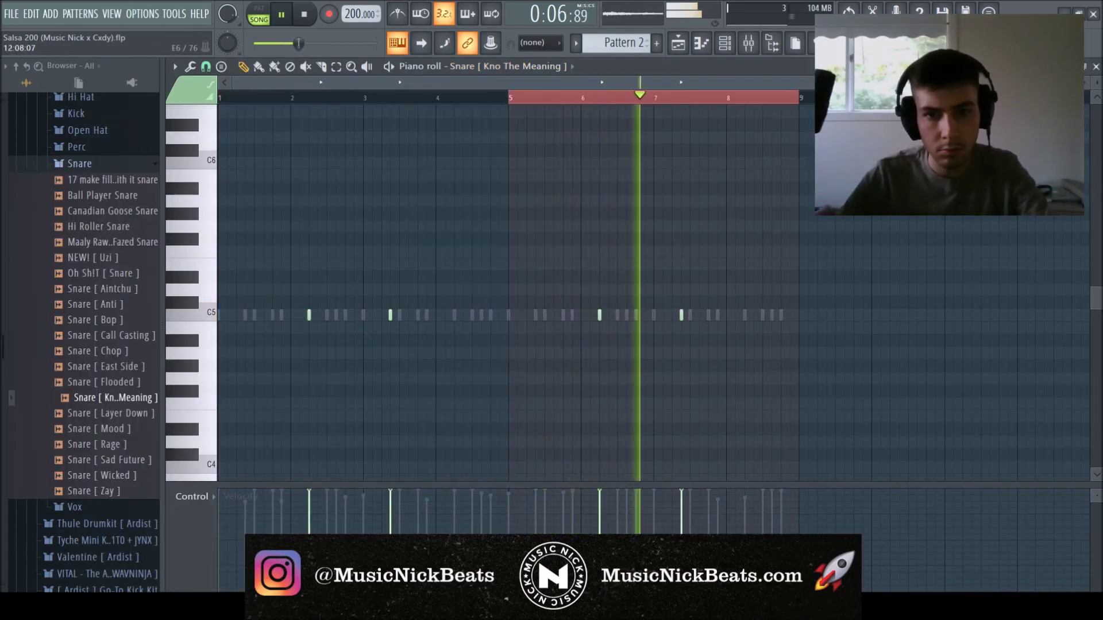
- Build a three-note Kno The Meaning snare roll with rising velocities in bar 8 and close the piano roll
click(1096, 66)
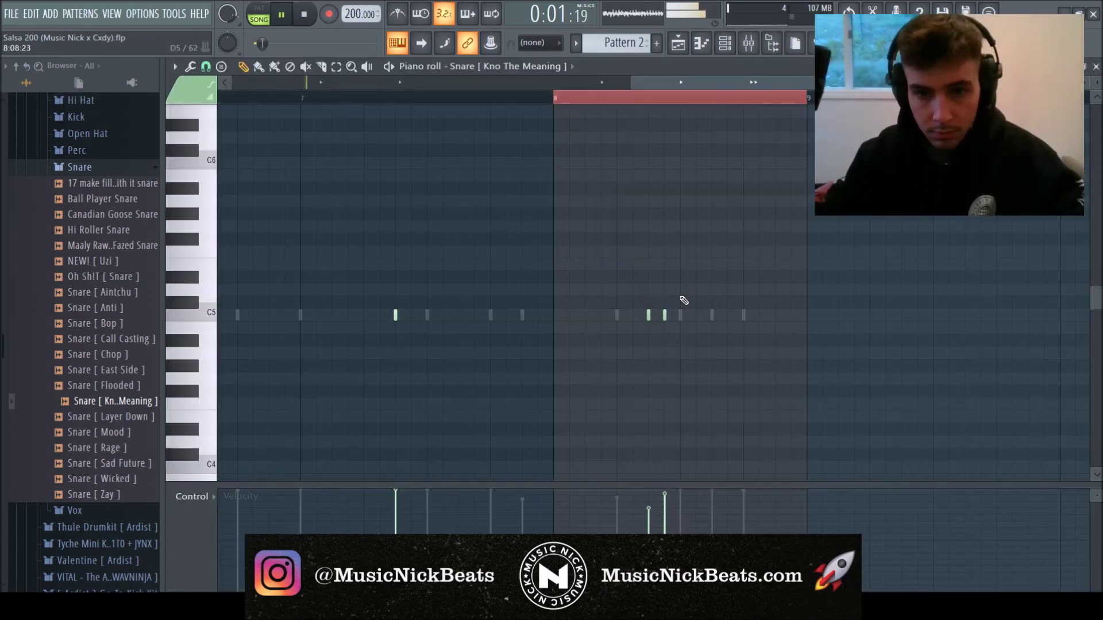
click(563, 102)
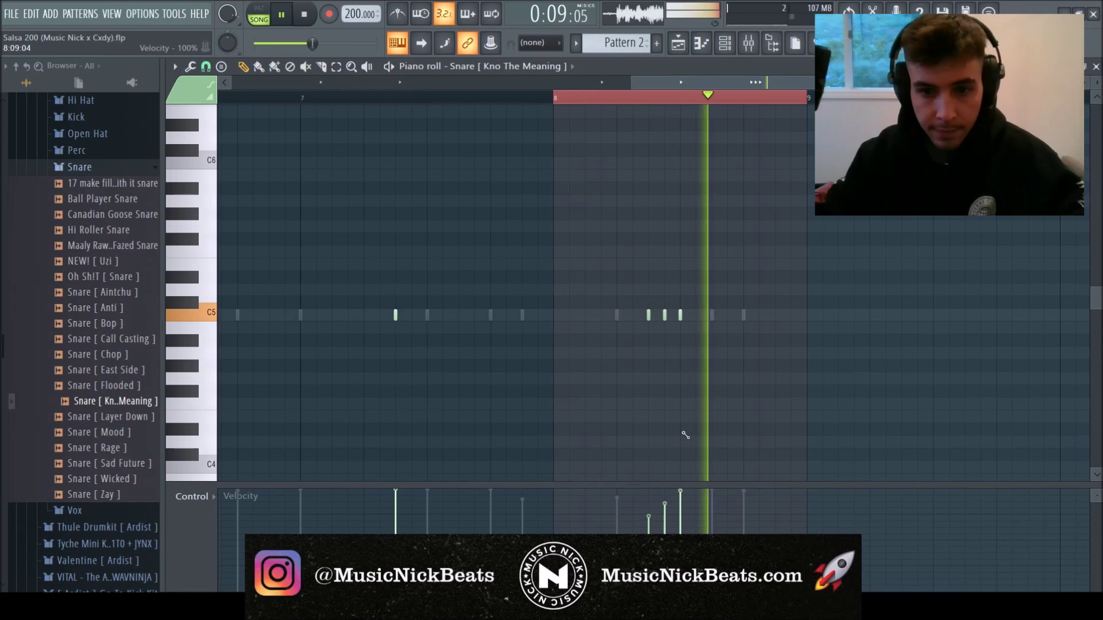
scroll(689, 402, down, 3)
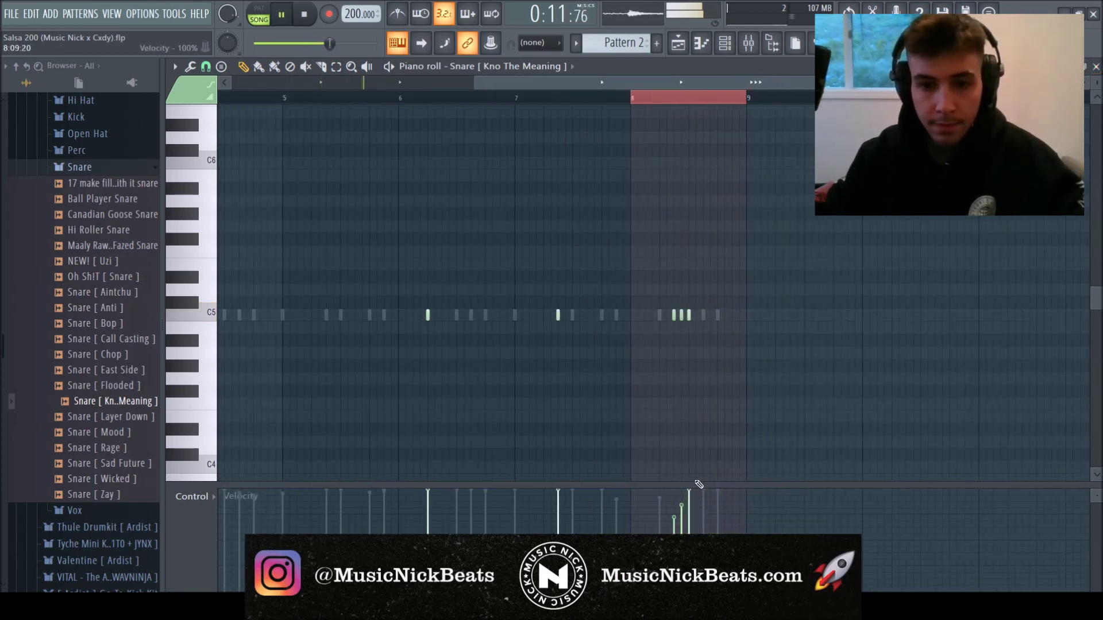
click(1094, 66)
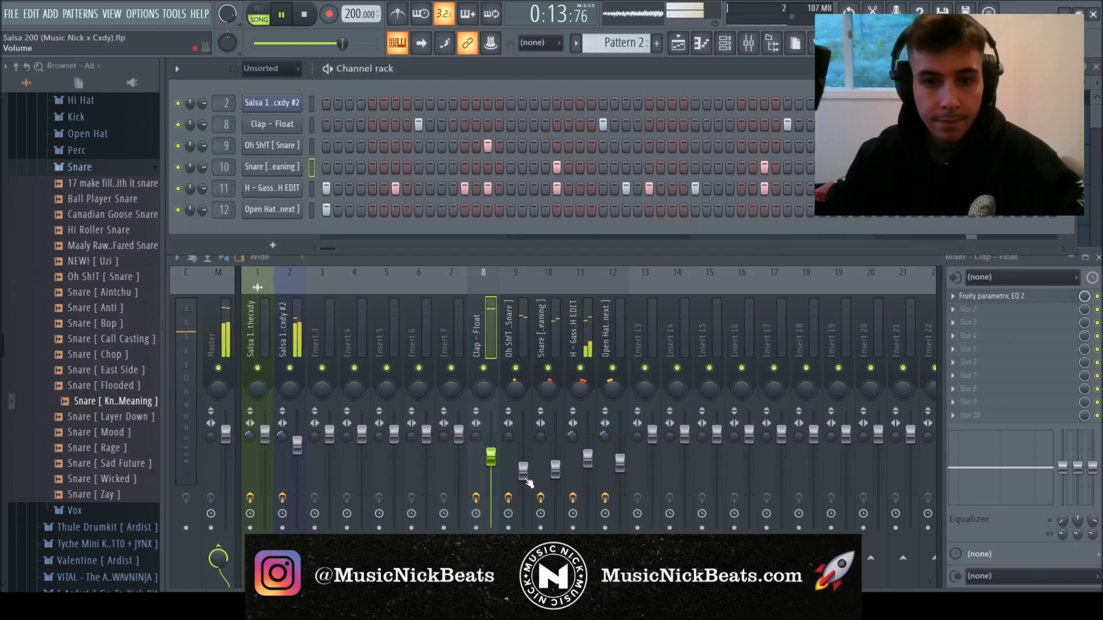
- Balance the mixer levels of the sliced Salsa channel, the Float clap and the two snares
click(555, 467)
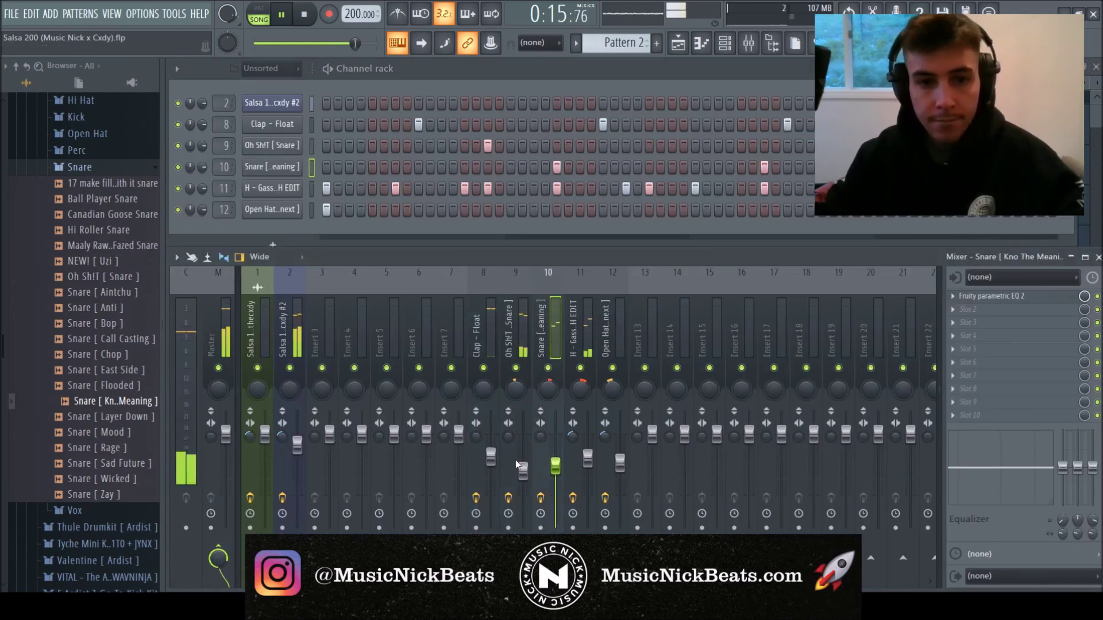
click(297, 445)
click(490, 456)
click(523, 470)
click(554, 465)
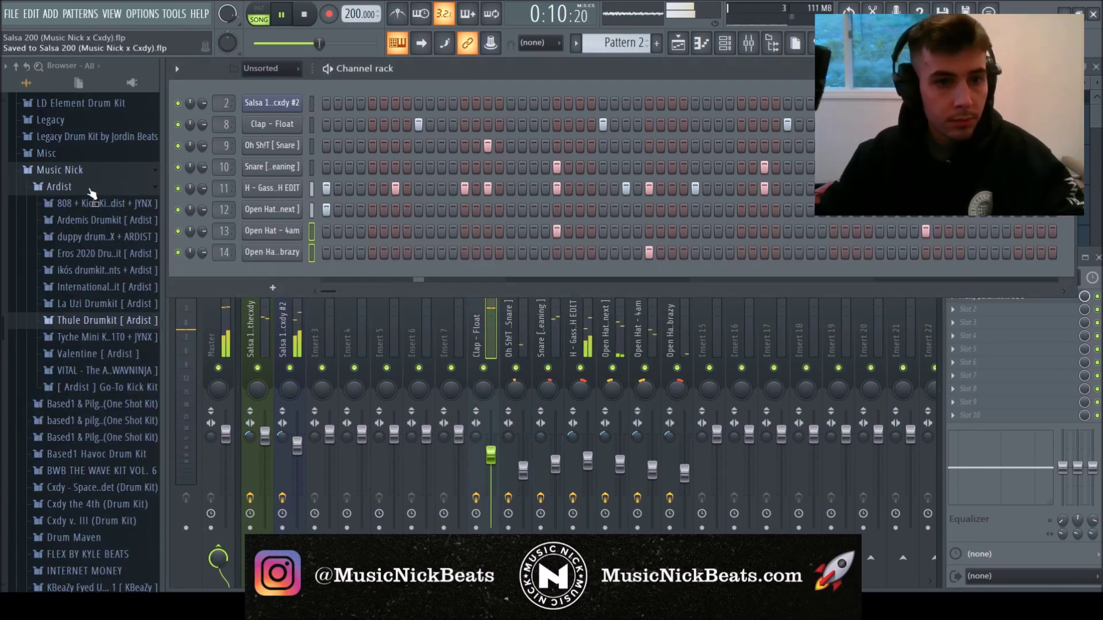
- Browse the Ardist drum kits to the Eros 2020 808 folder and audition the 808 bad [ C ] sample
click(89, 190)
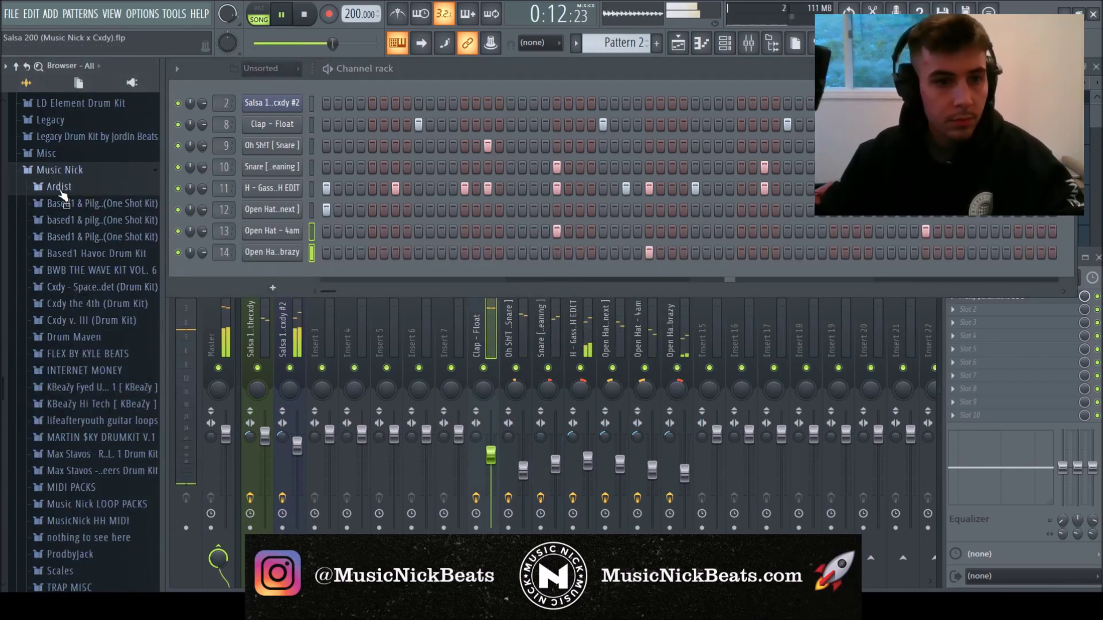
click(60, 187)
click(86, 253)
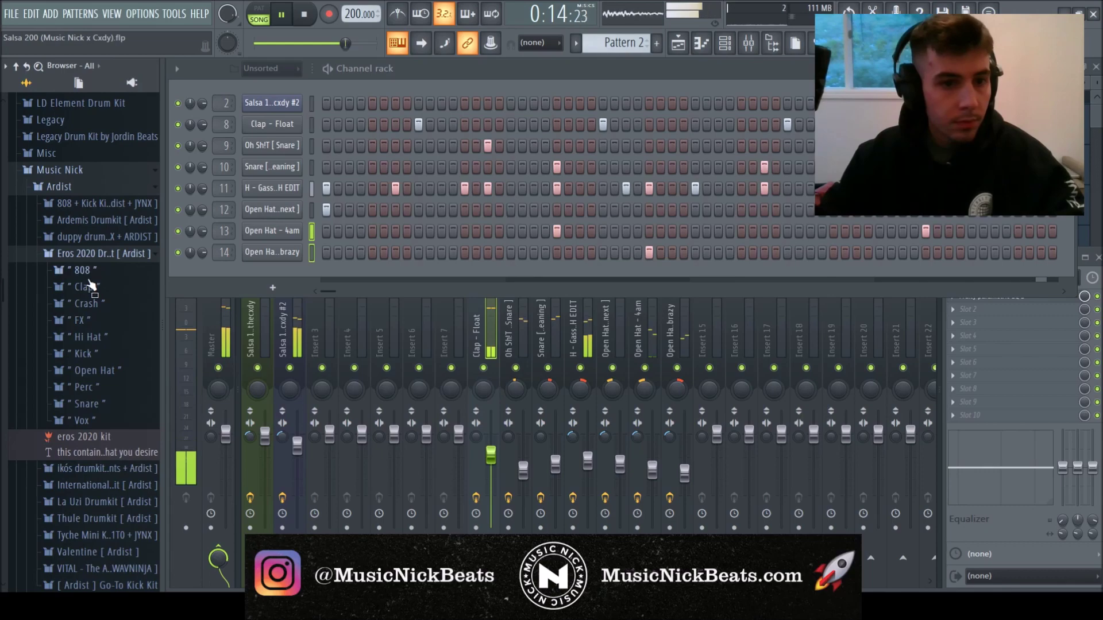
click(88, 276)
scroll(108, 356, down, 3)
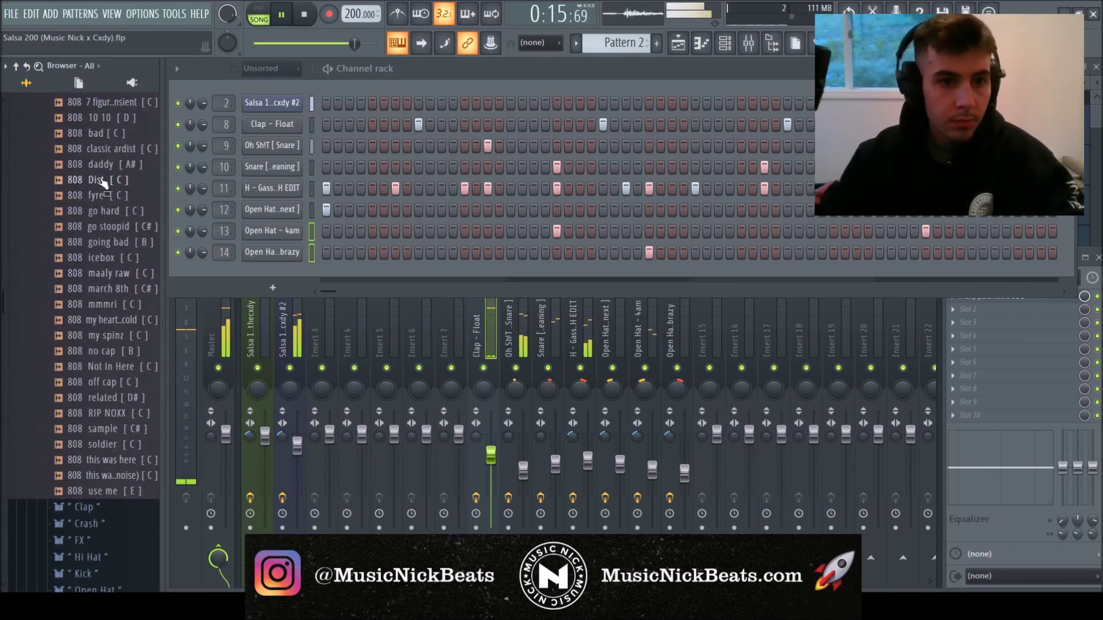
click(111, 140)
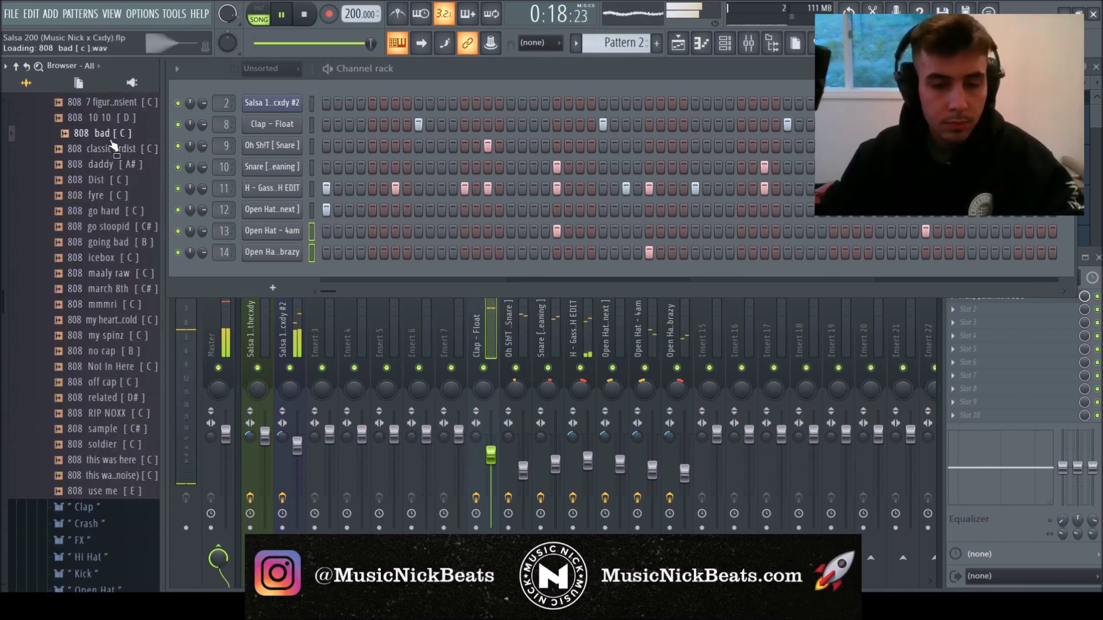
scroll(98, 277, up, 2)
click(111, 371)
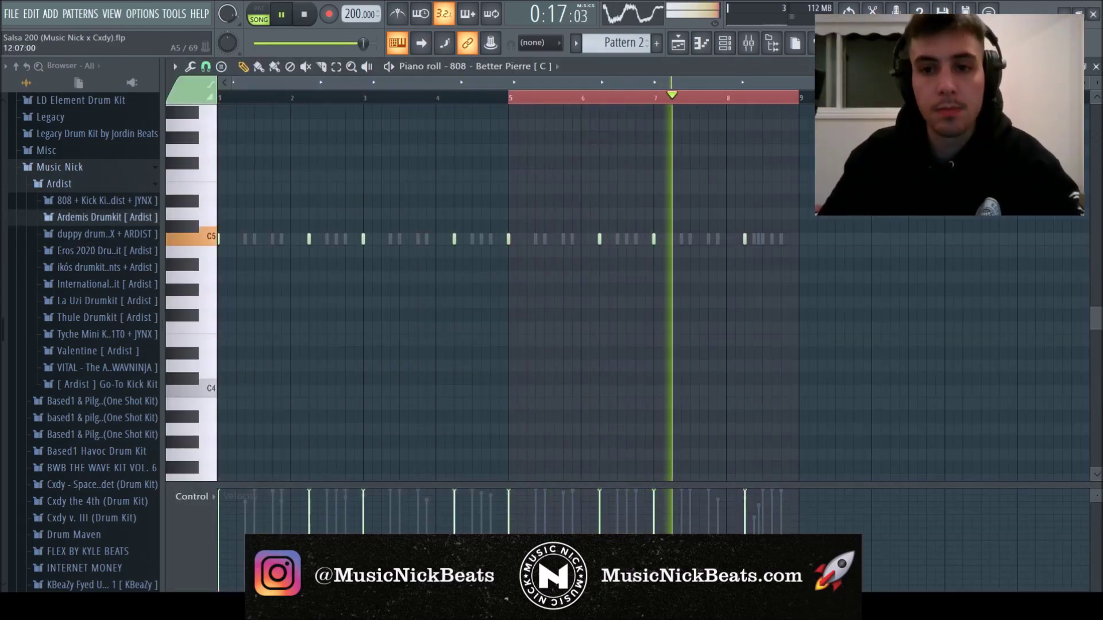
- Lower the Better Pierre 808 insert to about -12.5 dB and add Fruity parametric EQ 2 with the 30Hz + 18kHz cut preset
click(1095, 67)
click(718, 481)
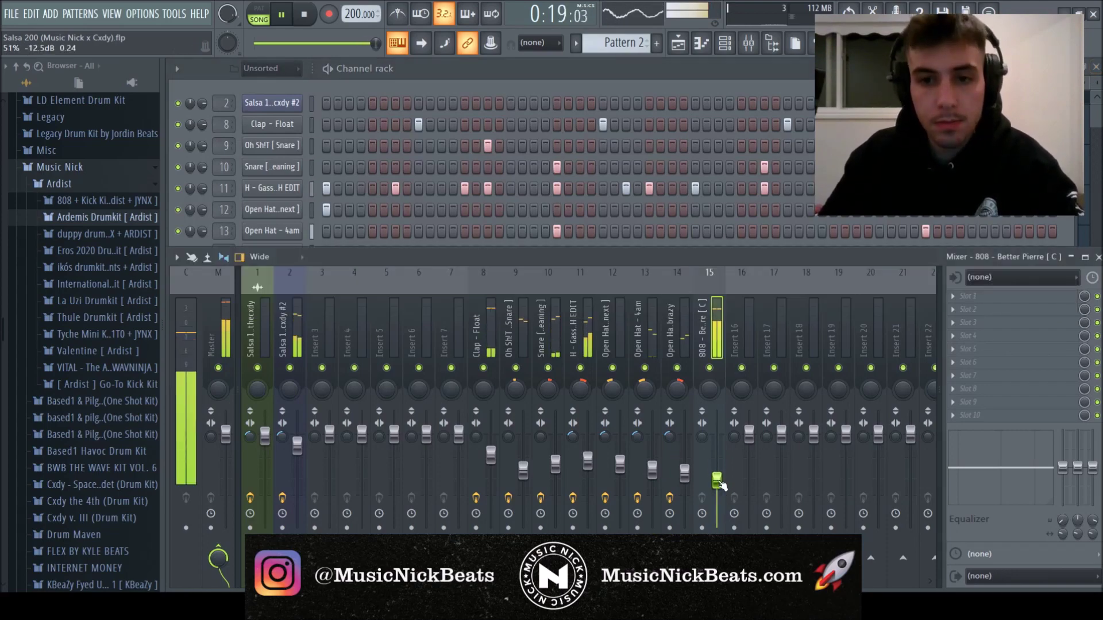
click(1000, 301)
click(768, 487)
click(179, 121)
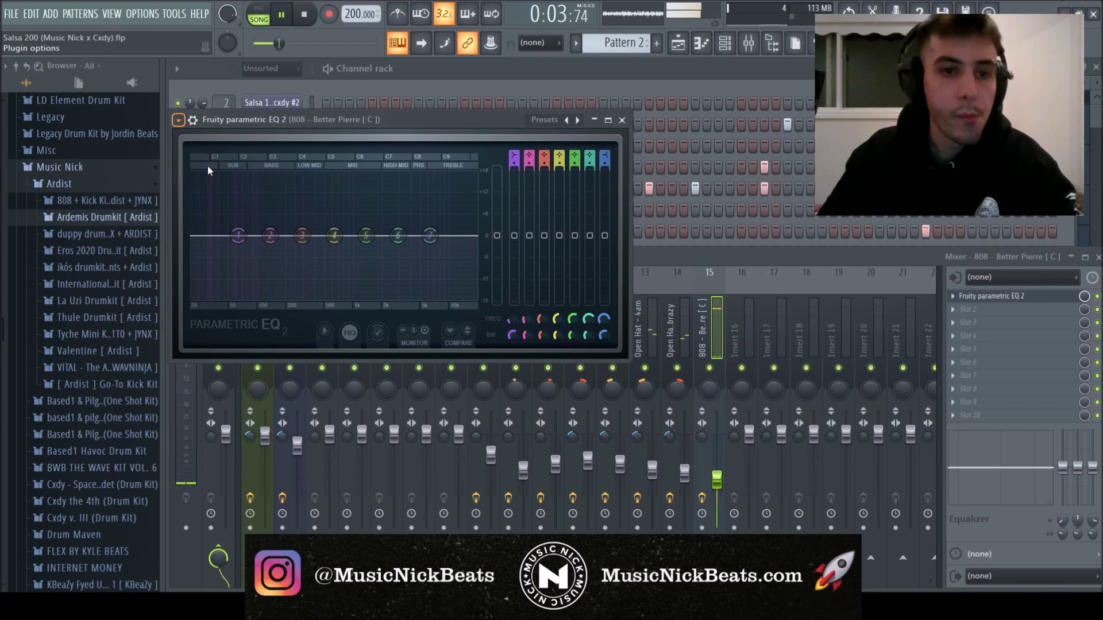
click(363, 245)
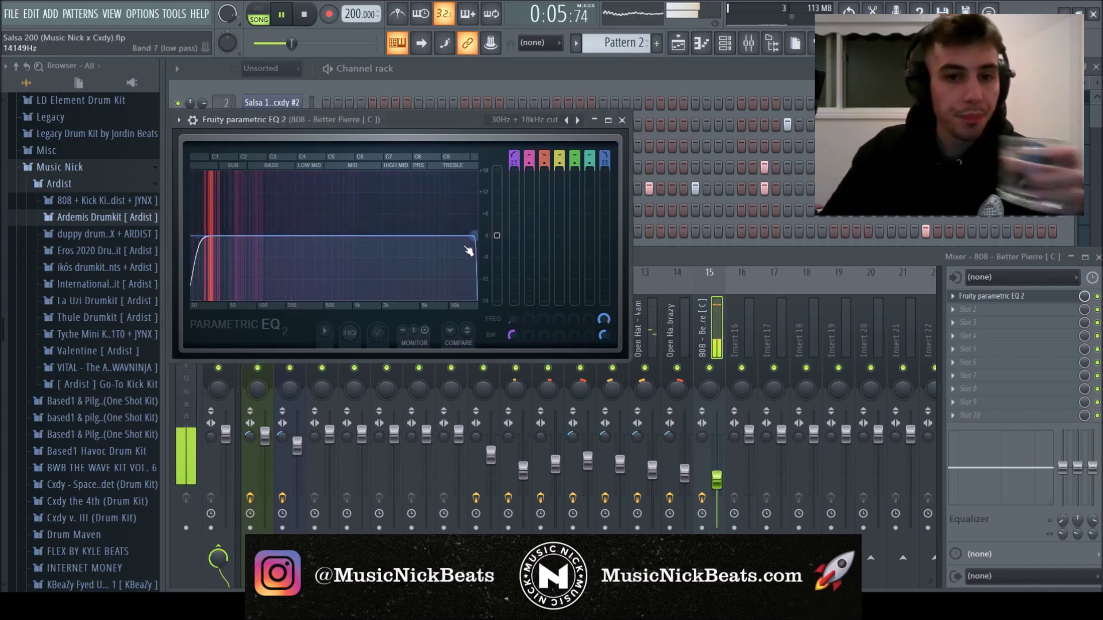
scroll(472, 239, up, 5)
click(594, 120)
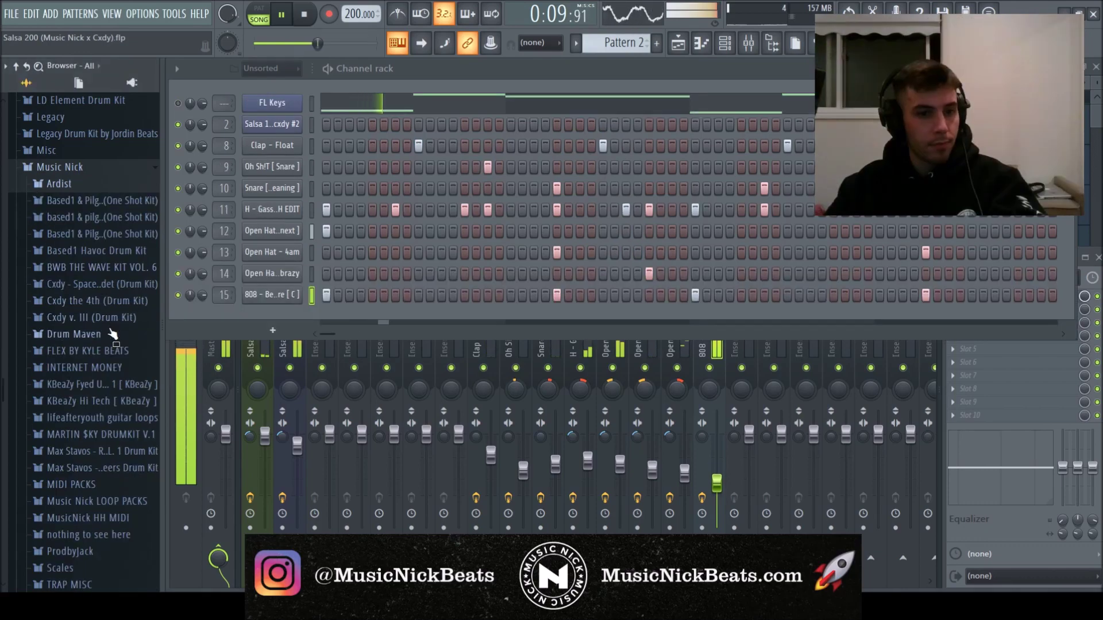
- Find nm - berry kick in the kicks of the Internet Money drum kits and load it as a new channel
click(69, 369)
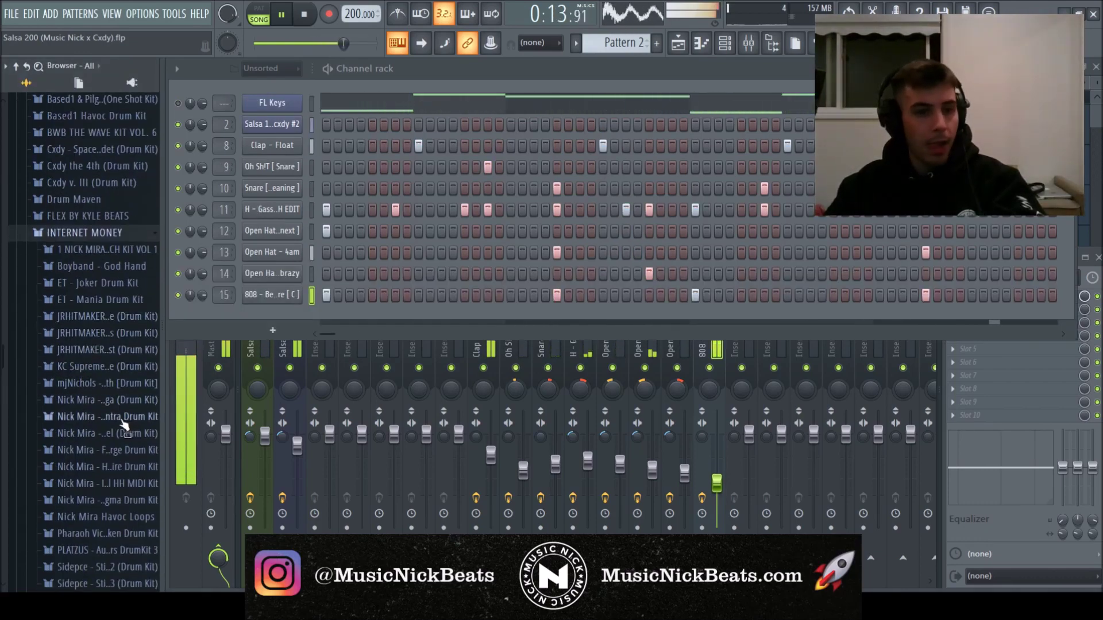
click(114, 450)
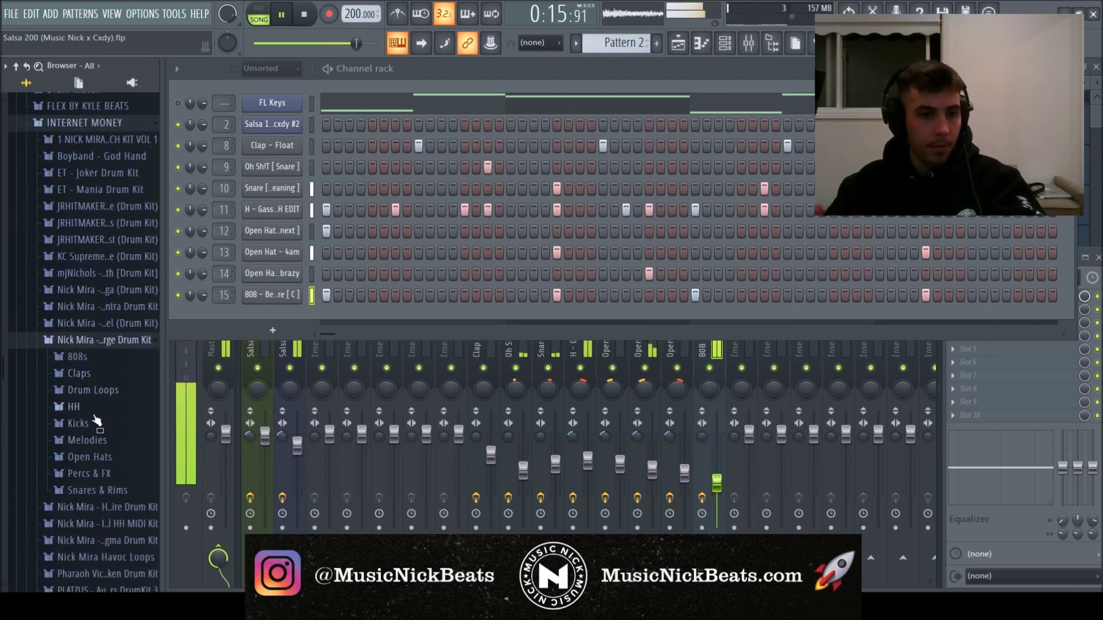
click(94, 427)
click(99, 441)
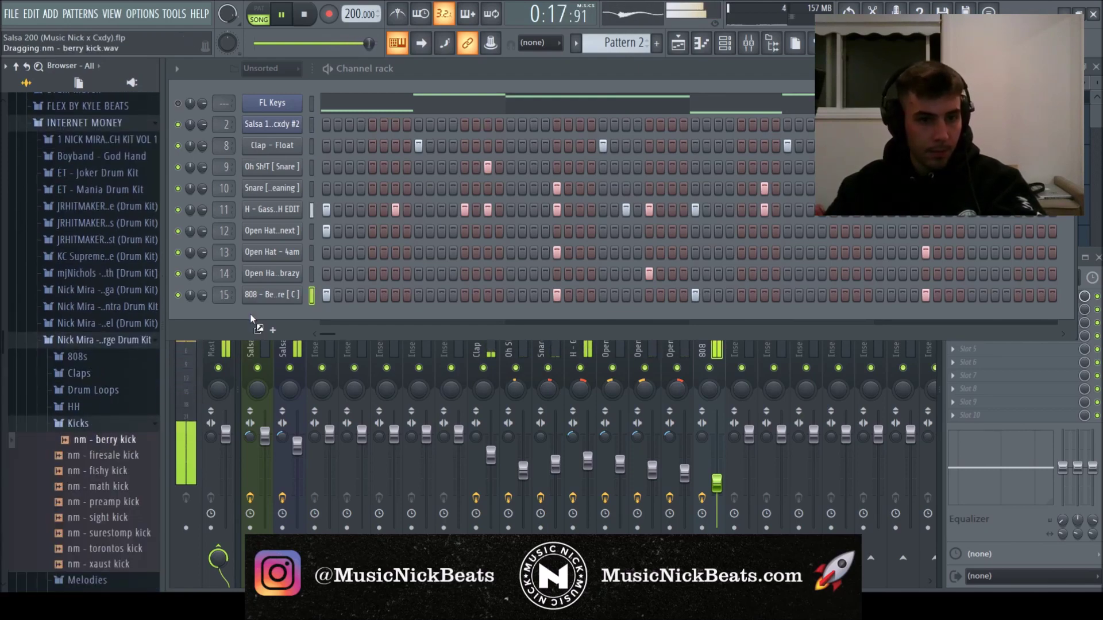
click(158, 422)
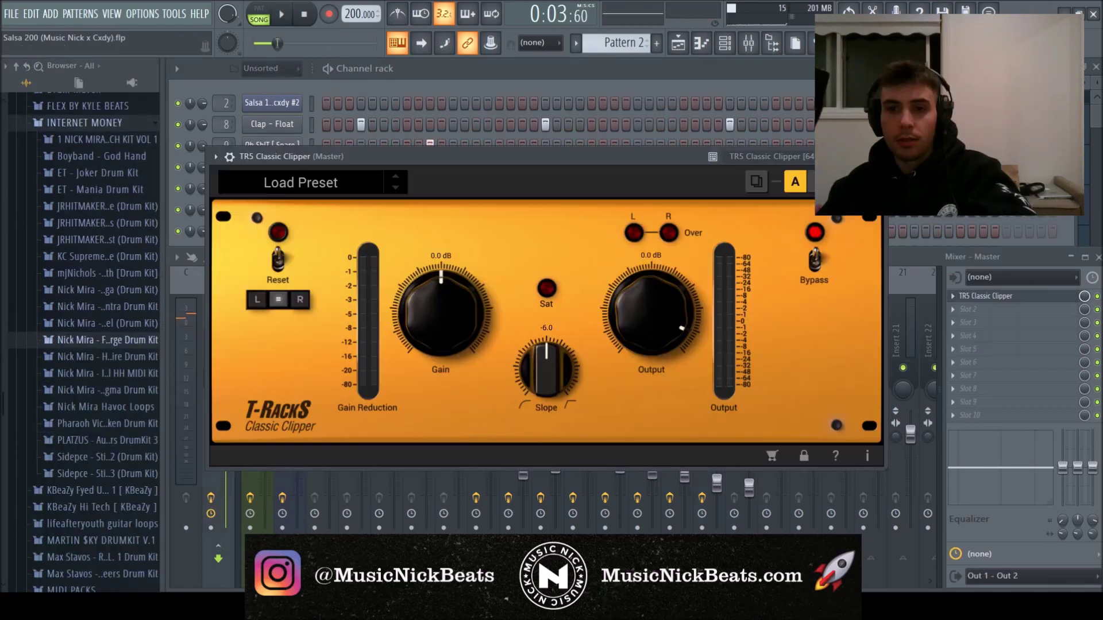
- Close the Master's TRS Classic Clipper, start playback, and unmute and rebalance the Salsa, clap and snare inserts
click(847, 156)
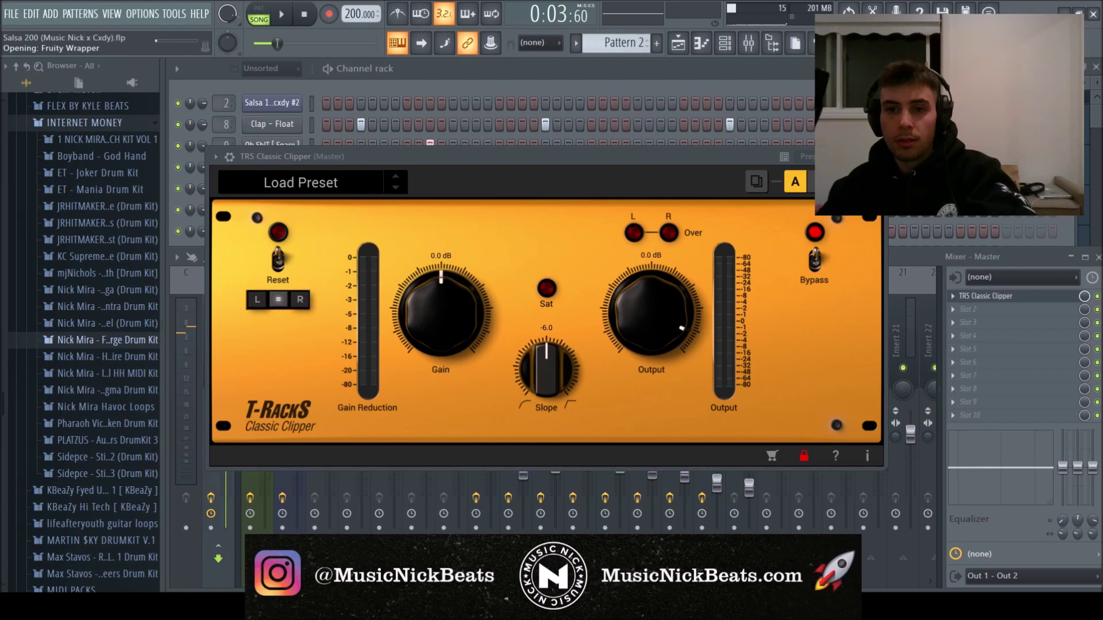
click(881, 156)
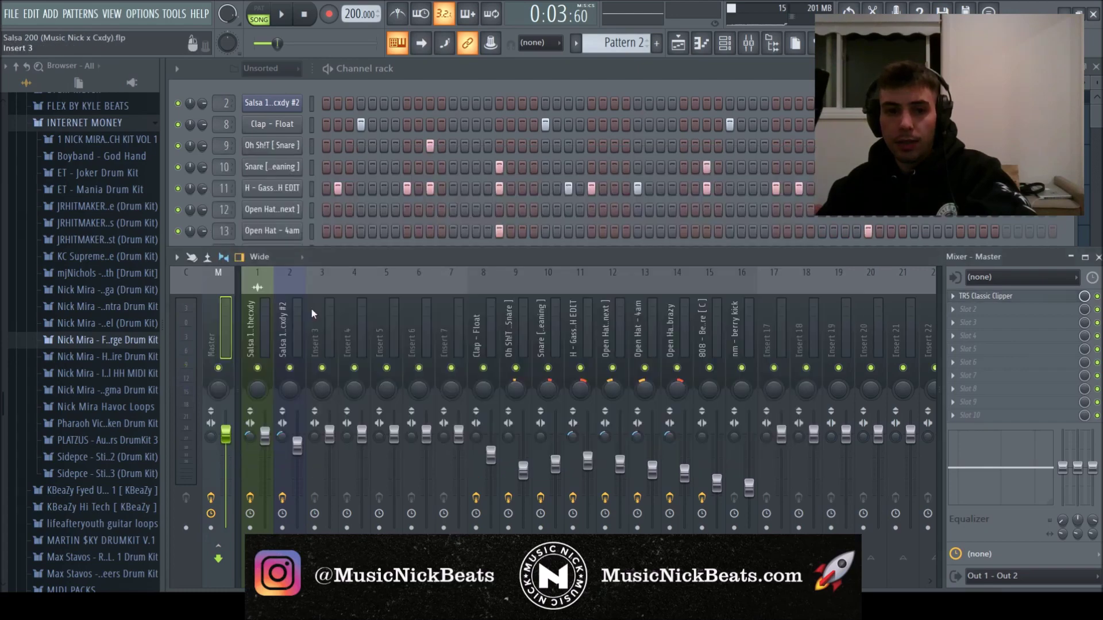
key(space)
click(290, 356)
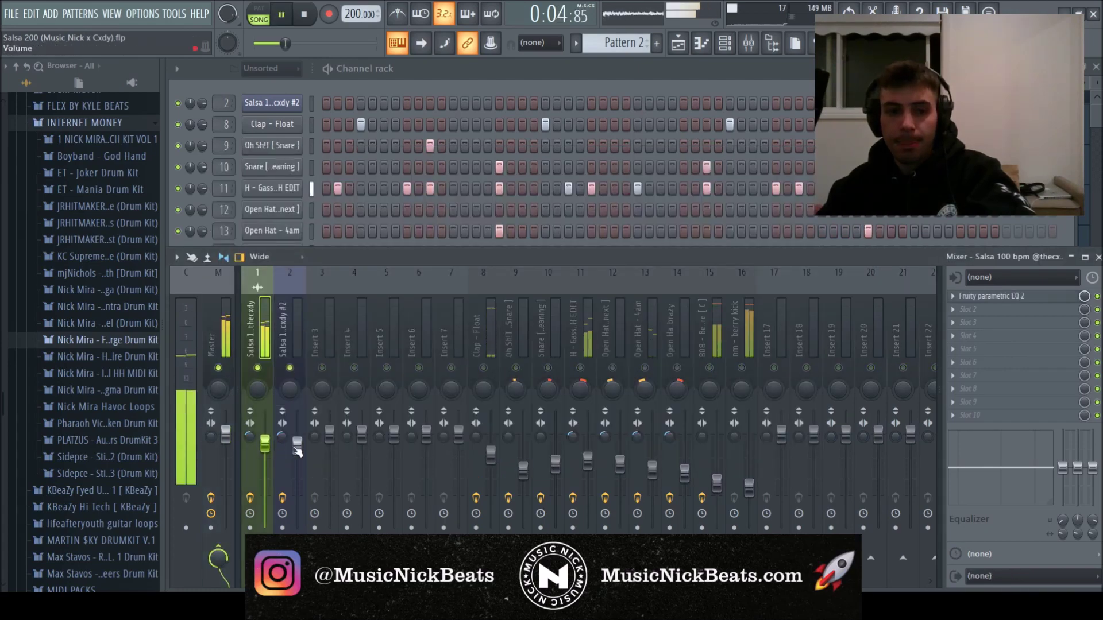
click(493, 349)
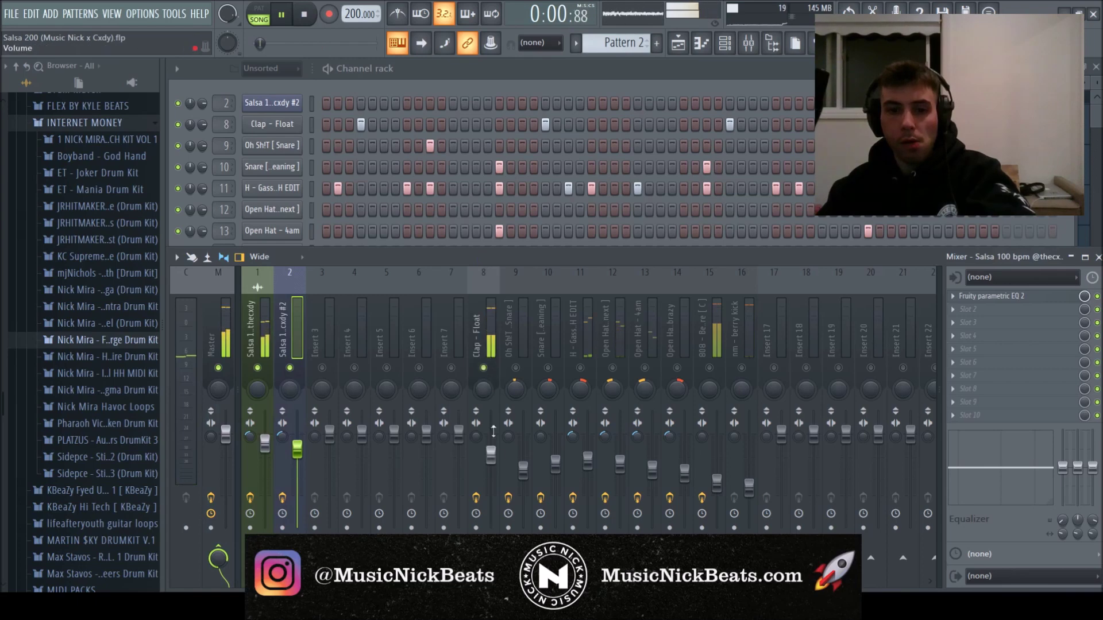
click(268, 443)
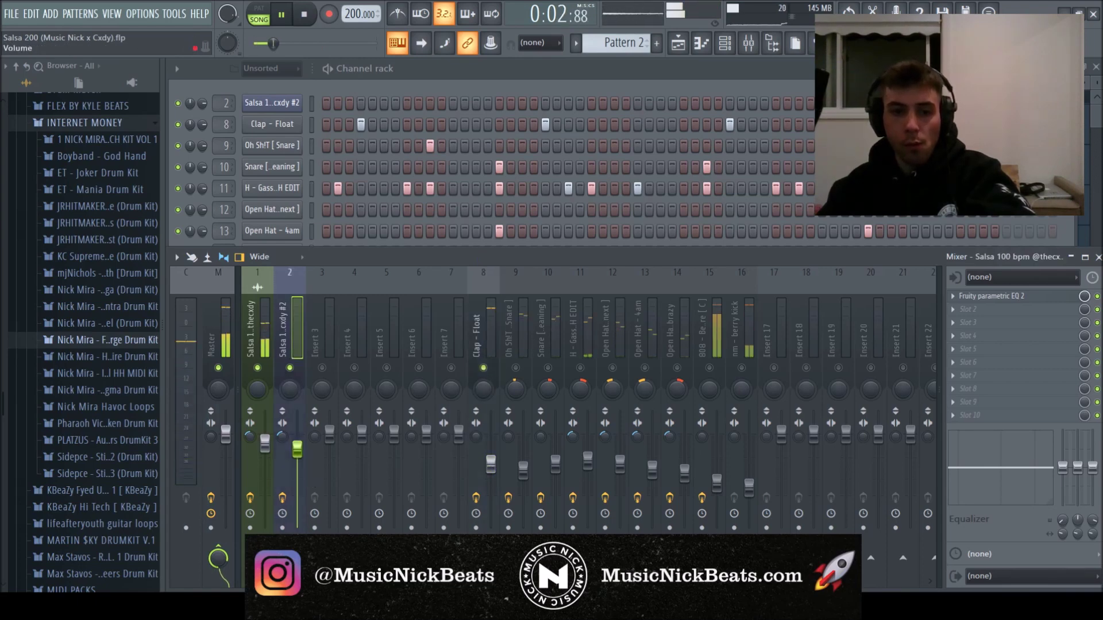
click(515, 368)
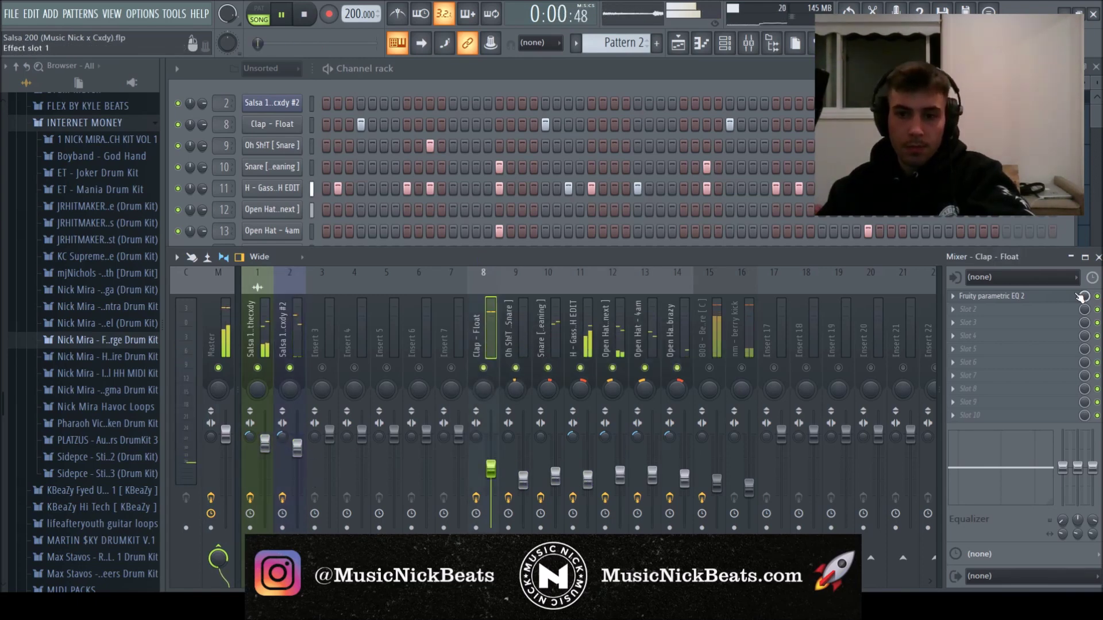
- Adjust the high-pass band of the Float clap's Fruity parametric EQ 2 to about 111 Hz and close the plugin
click(1008, 296)
scroll(313, 284, up, 3)
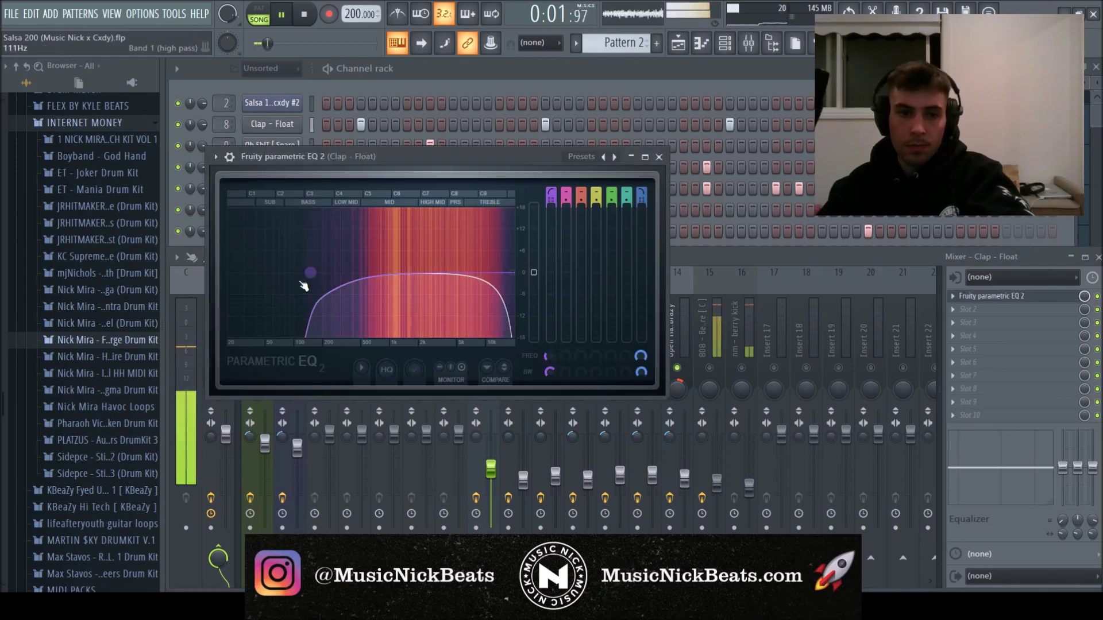
click(659, 157)
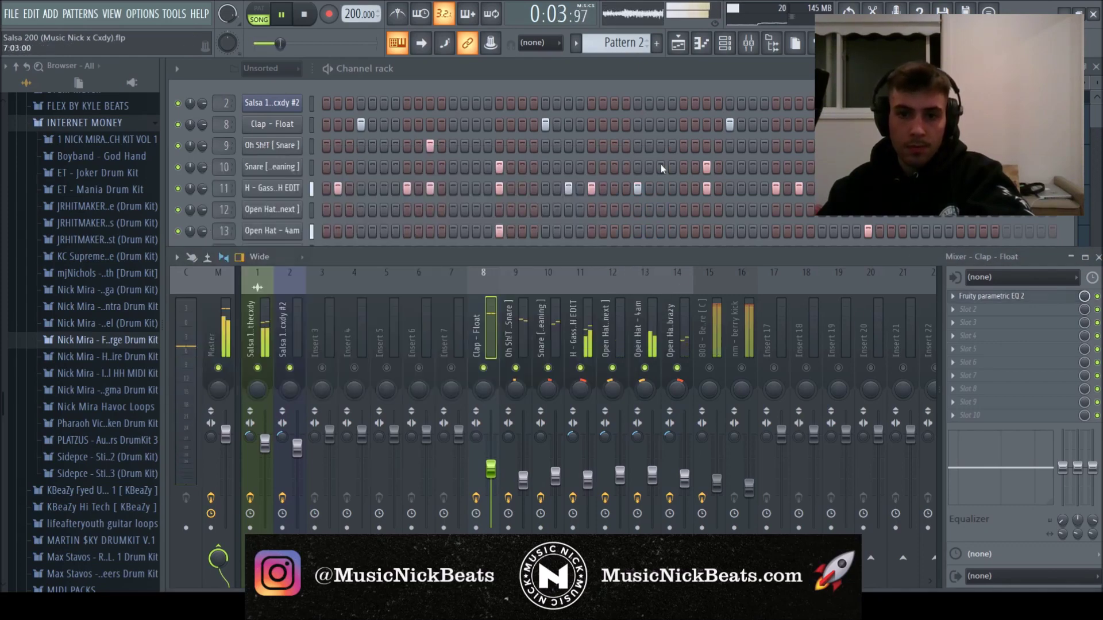
- Unmute the Better Pierre 808 and the berry kick and balance their mixer levels against the rest of the beat
click(709, 368)
click(737, 495)
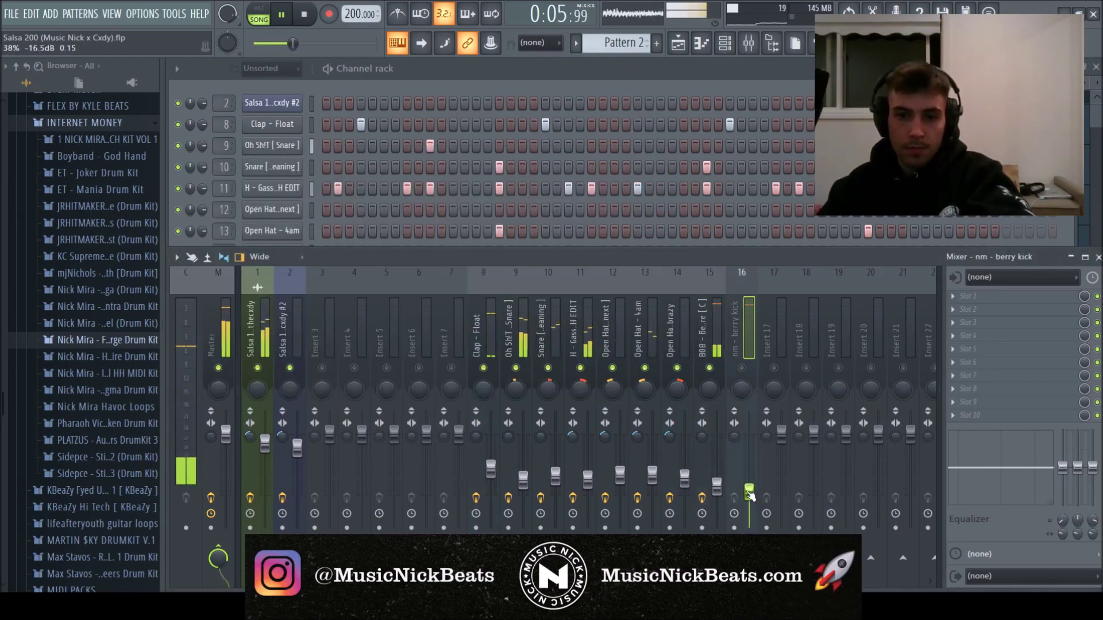
drag(716, 489, 749, 498)
click(741, 368)
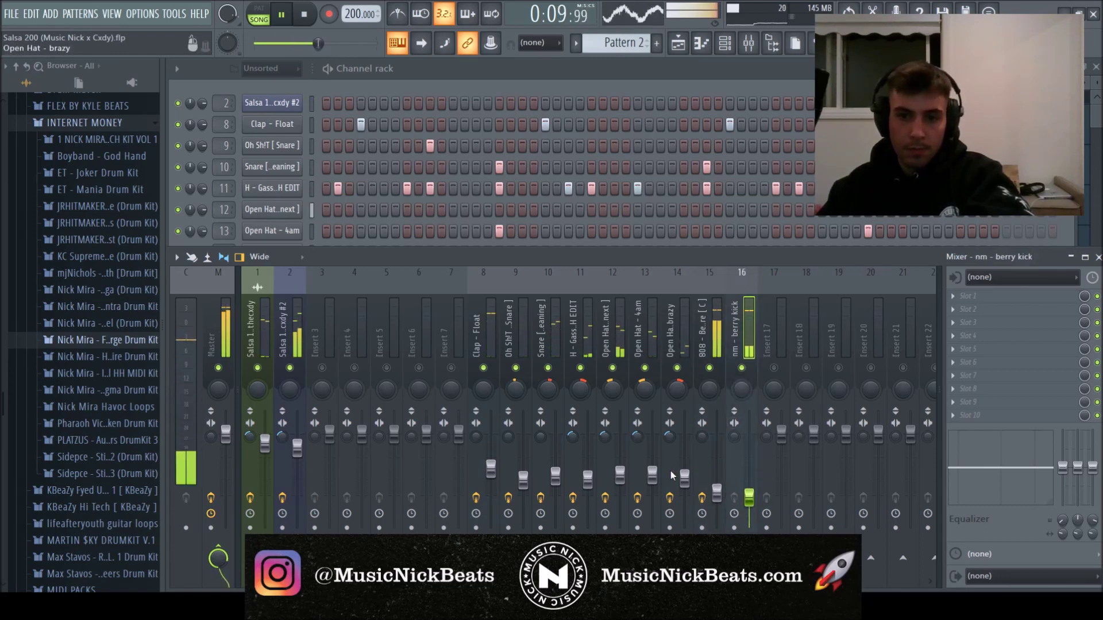
click(717, 491)
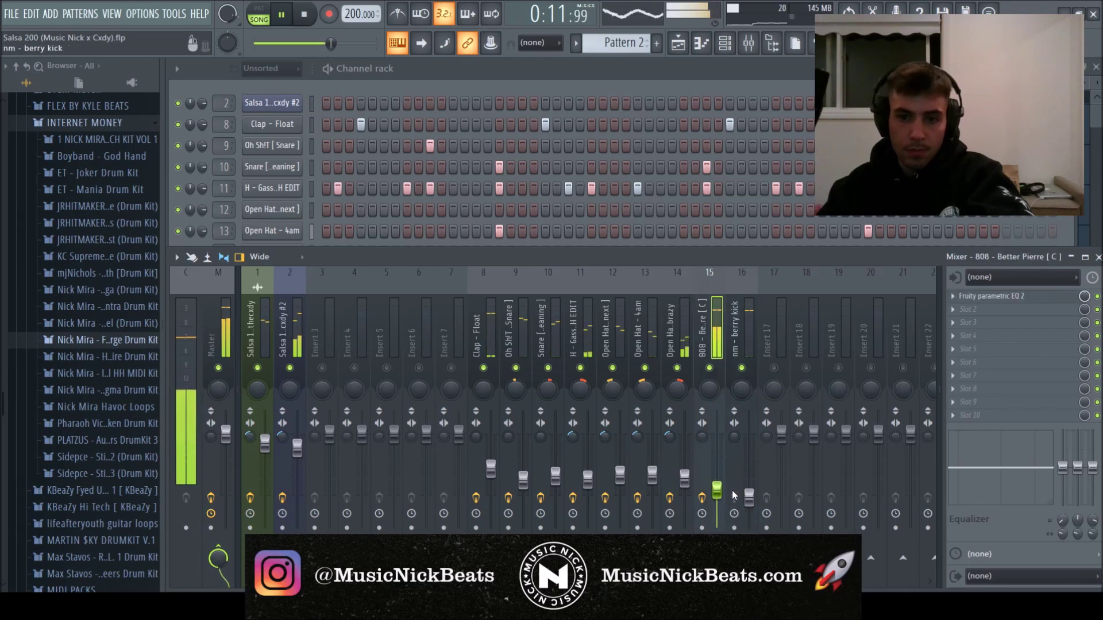
drag(716, 490, 749, 496)
click(719, 497)
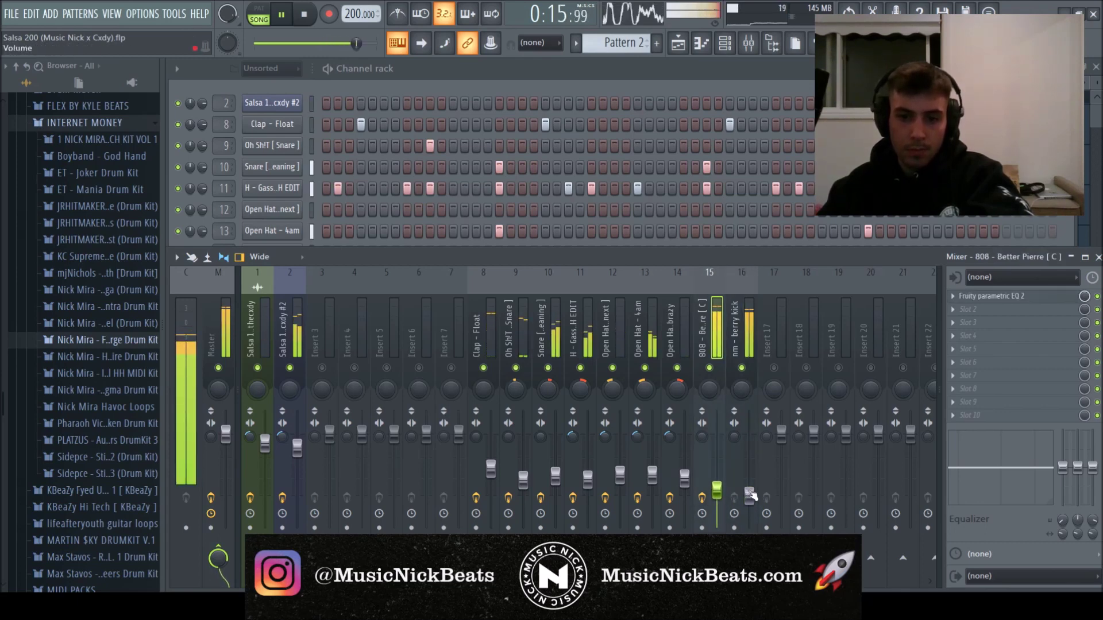
click(751, 496)
click(719, 497)
click(752, 496)
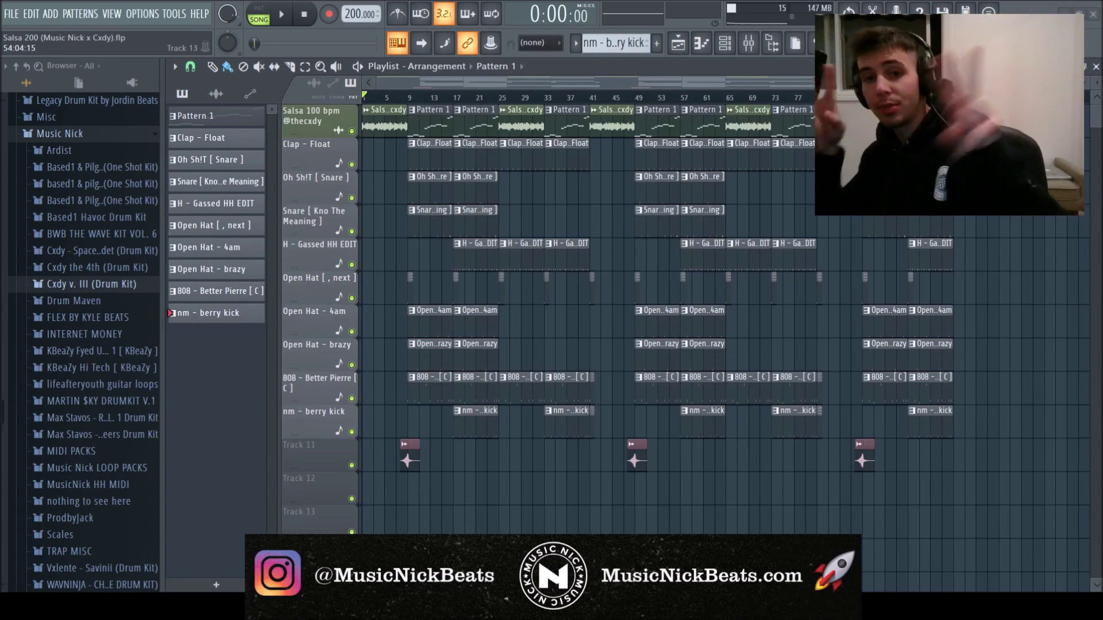
- Play the Salsa beat arrangement from the start
click(282, 14)
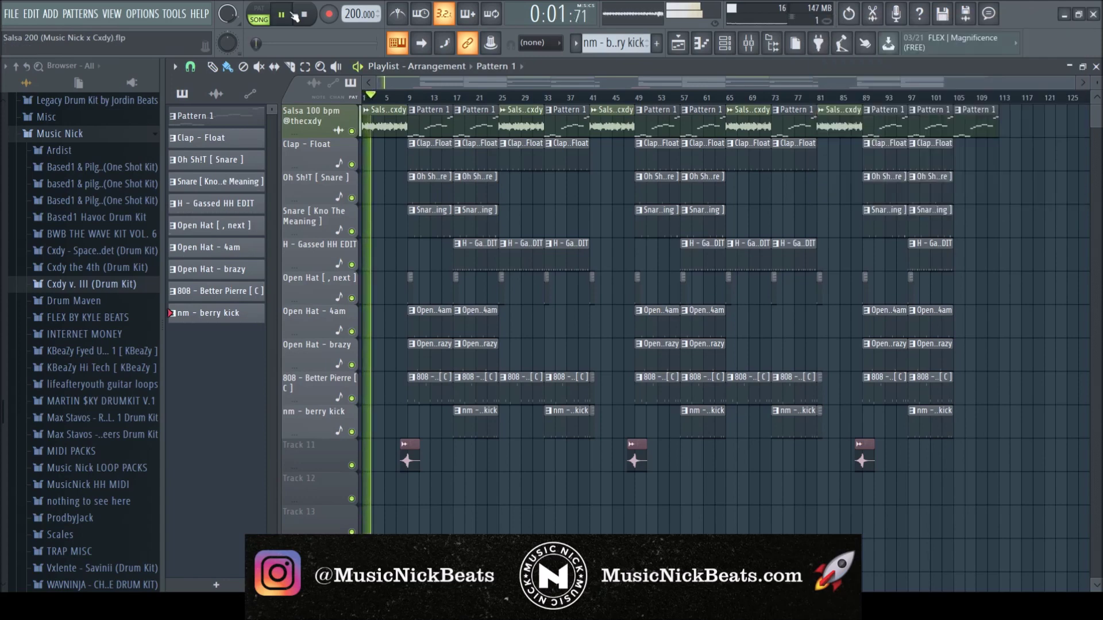